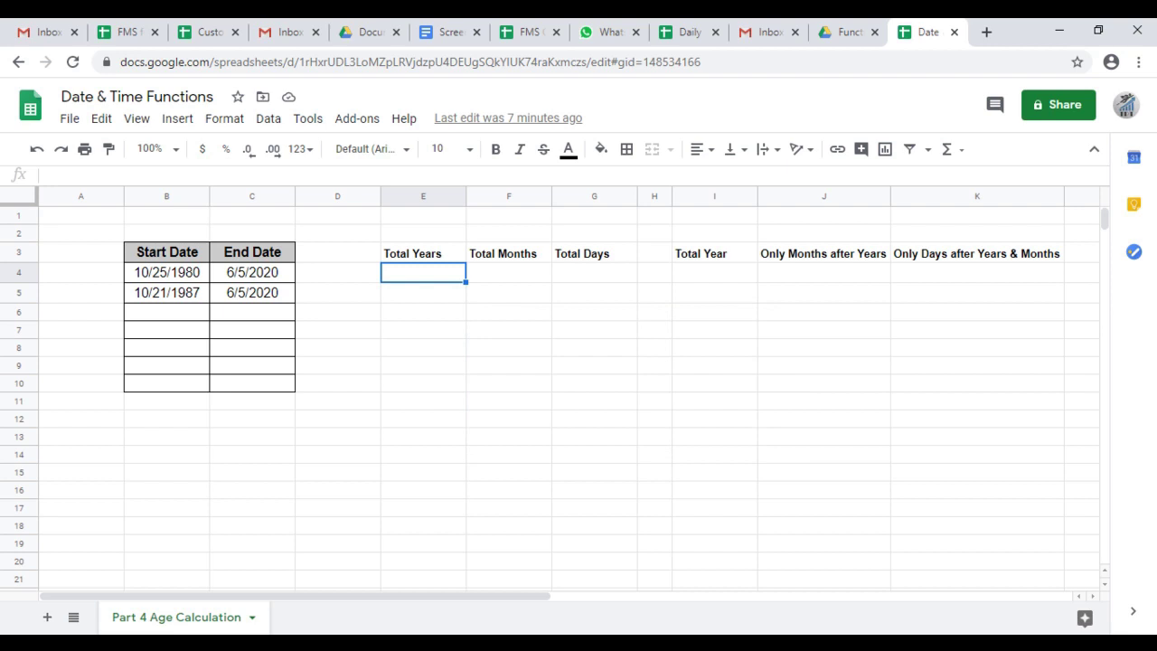
# - Enter =DATEDIF(B4,C4,"Y") in E4 to get 39 total years
pyautogui.click(423, 253)
pyautogui.click(424, 272)
pyautogui.write('=da')
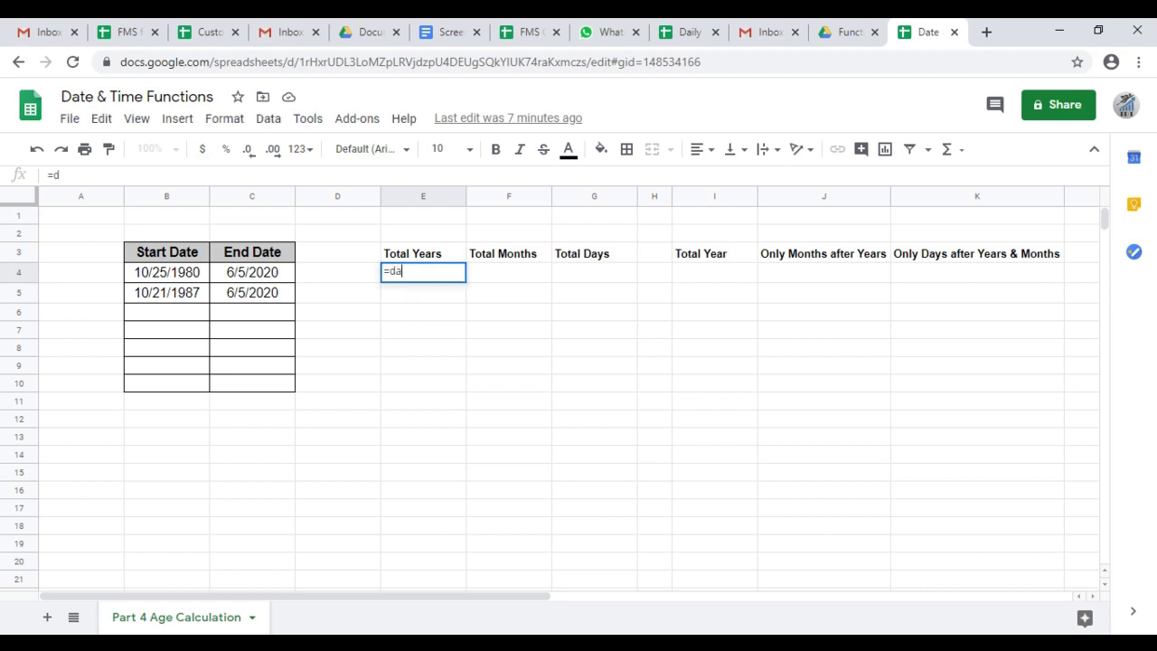
pyautogui.write('e')
pyautogui.press('BackSpace')
pyautogui.write('tedif')
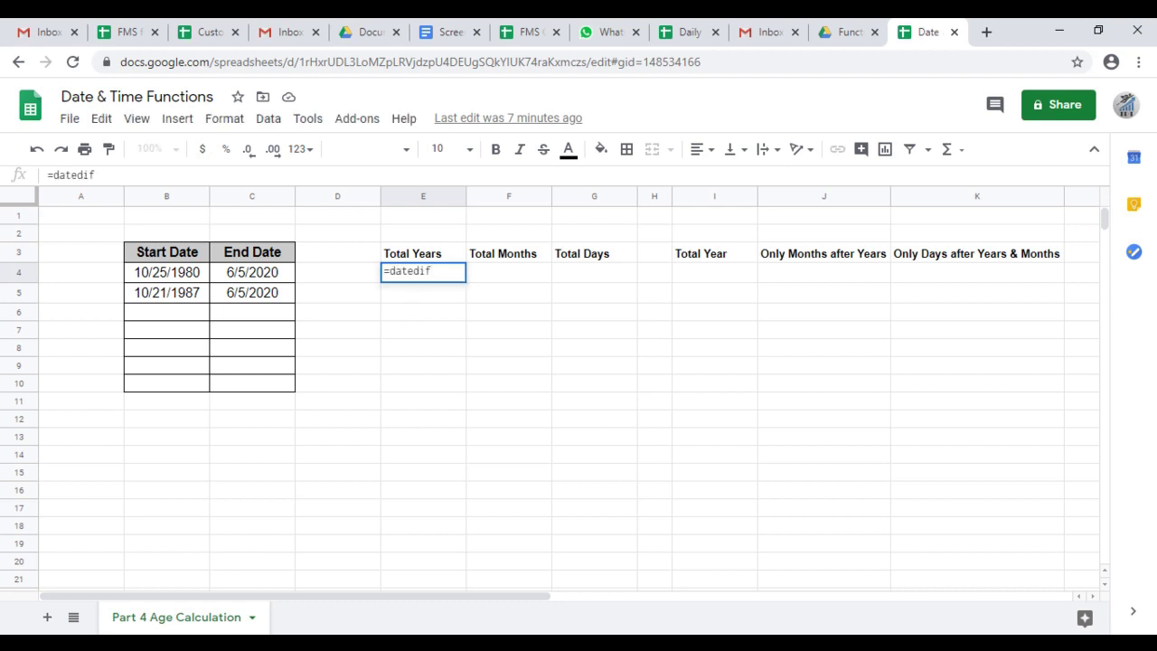
pyautogui.press('Tab')
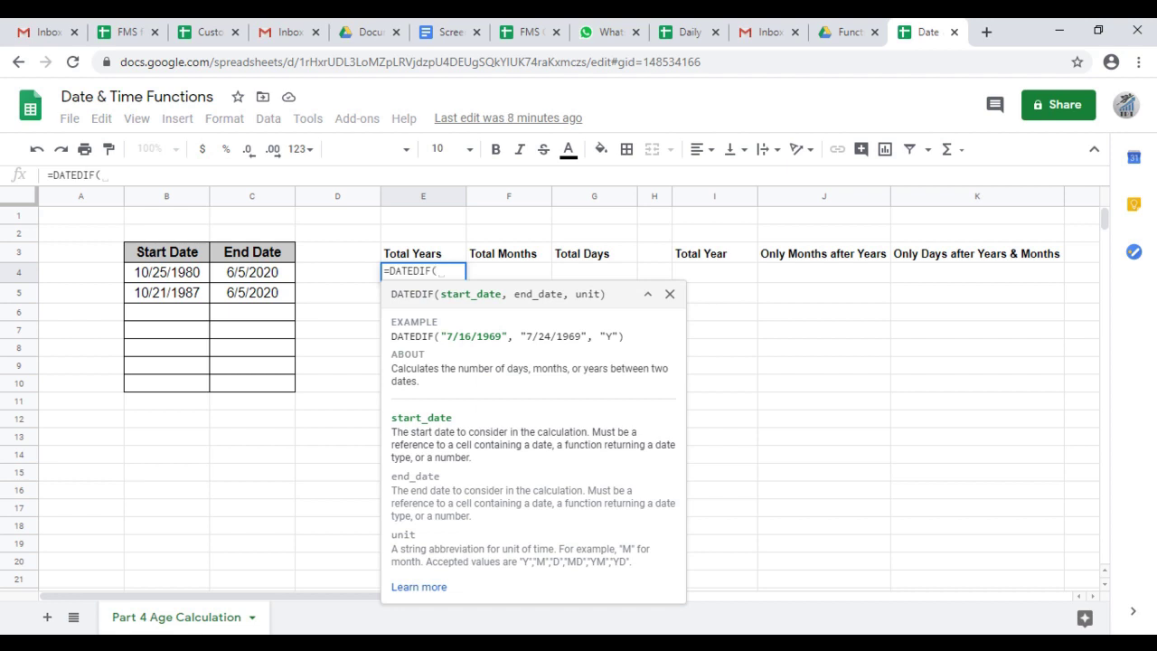
pyautogui.click(166, 272)
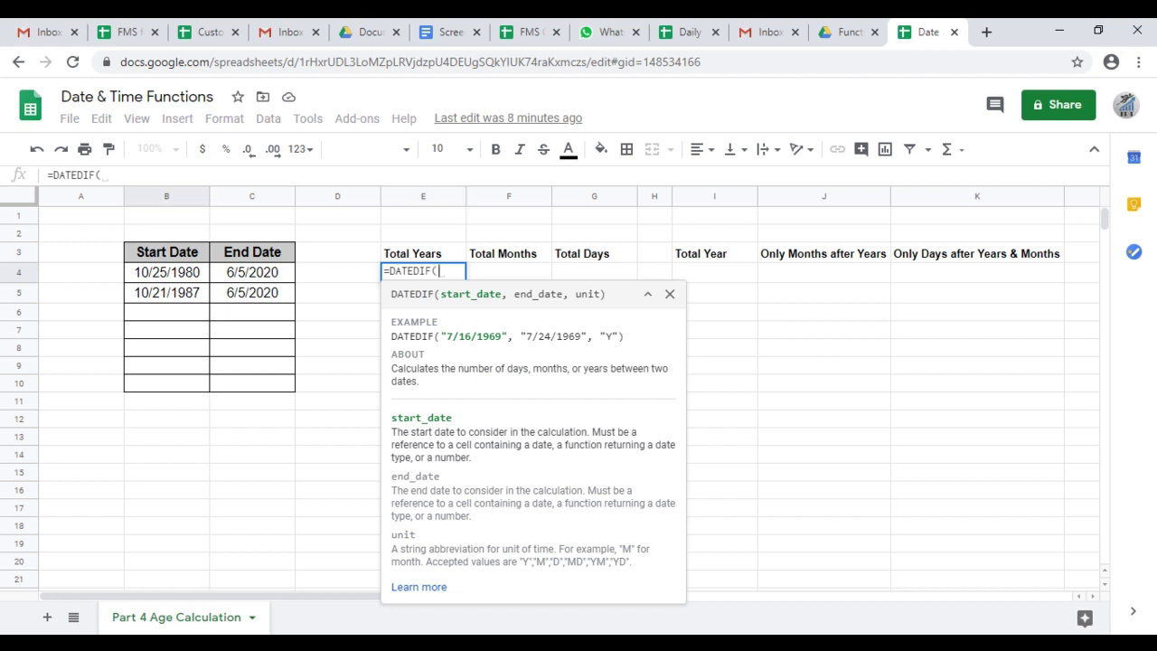
pyautogui.write('B4,')
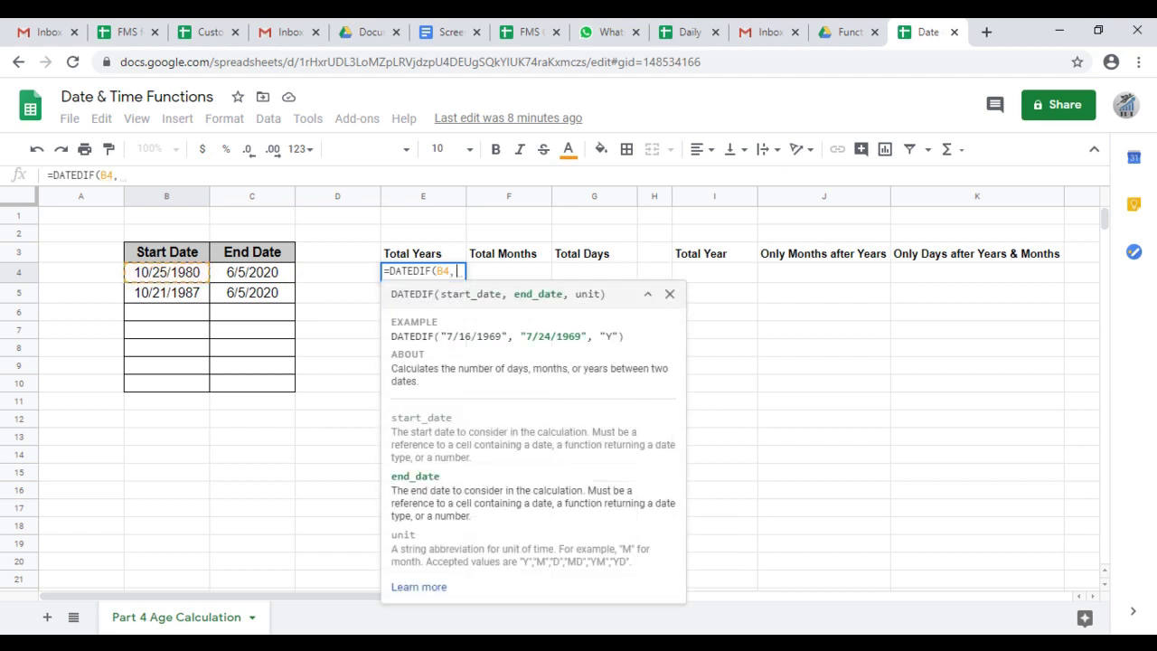
pyautogui.click(253, 272)
pyautogui.write(',"')
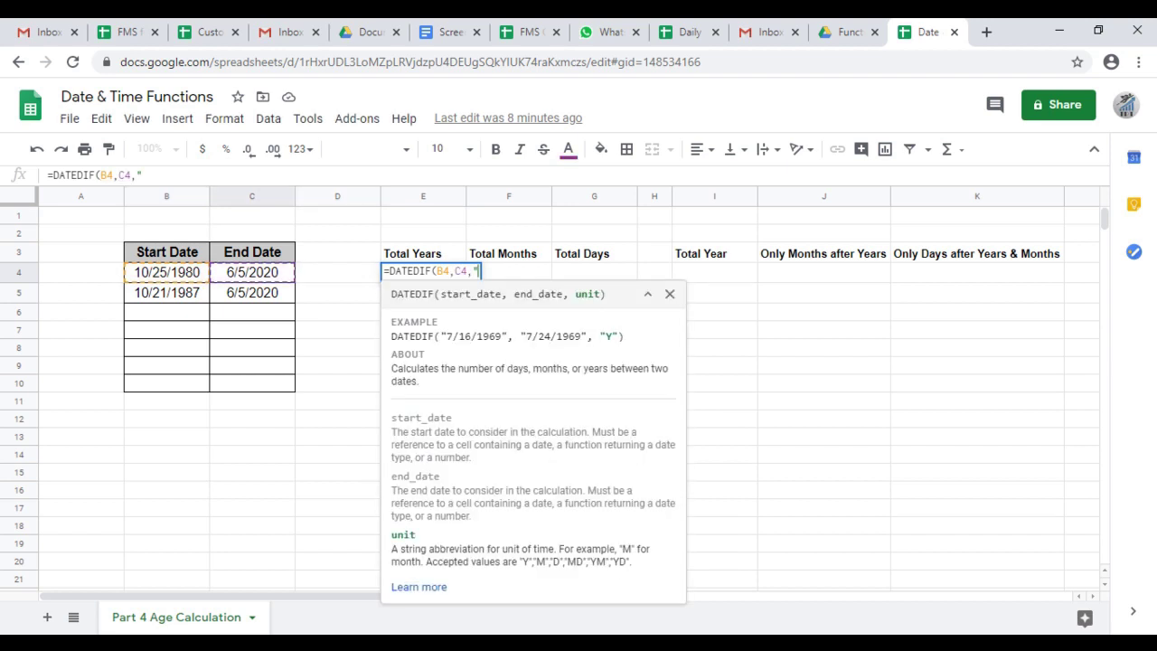
pyautogui.write('Y"')
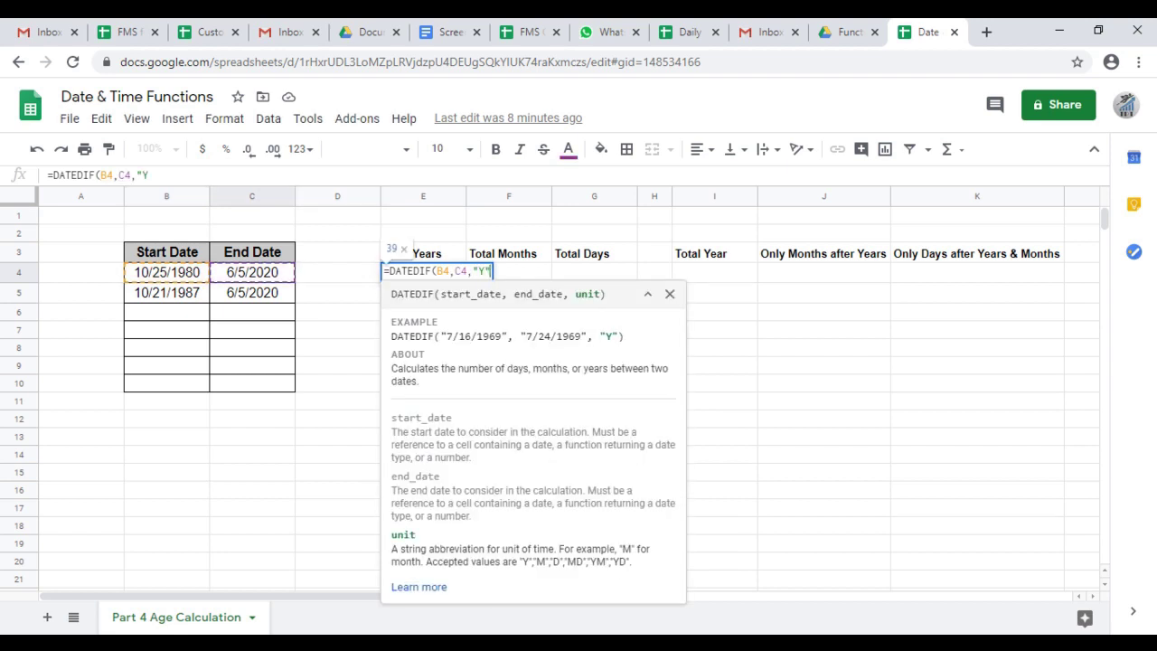
pyautogui.write(')')
pyautogui.press('Return')
pyautogui.press('Up')
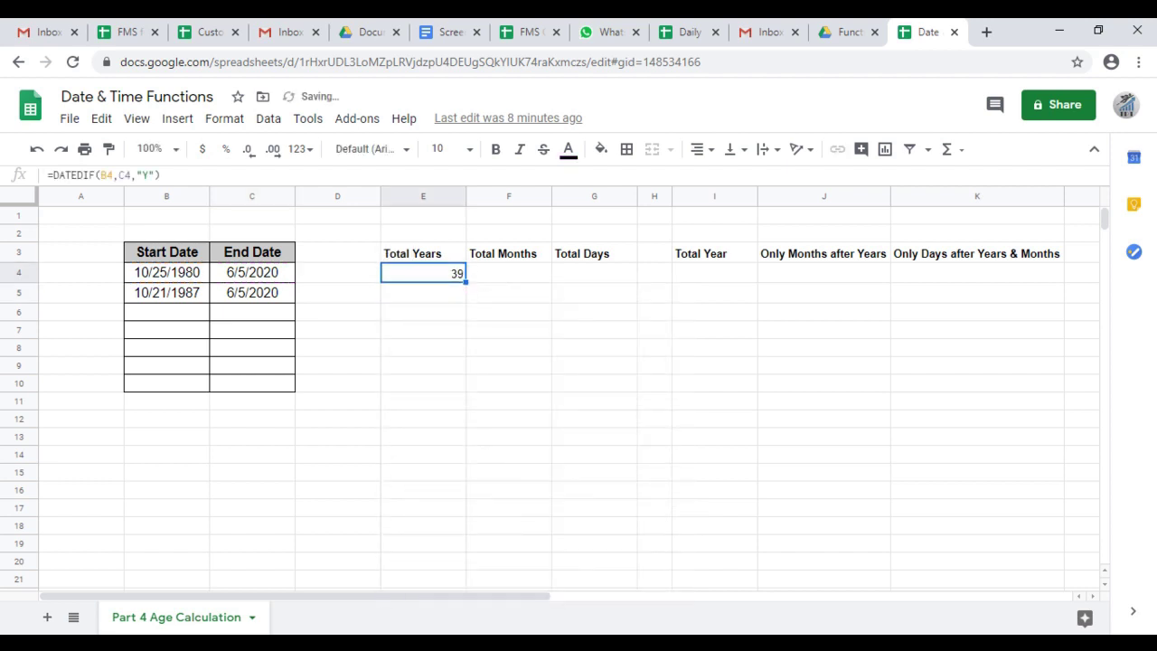
# - Check the start date in B4 and end date in C4 behind the E4 result
pyautogui.click(159, 279)
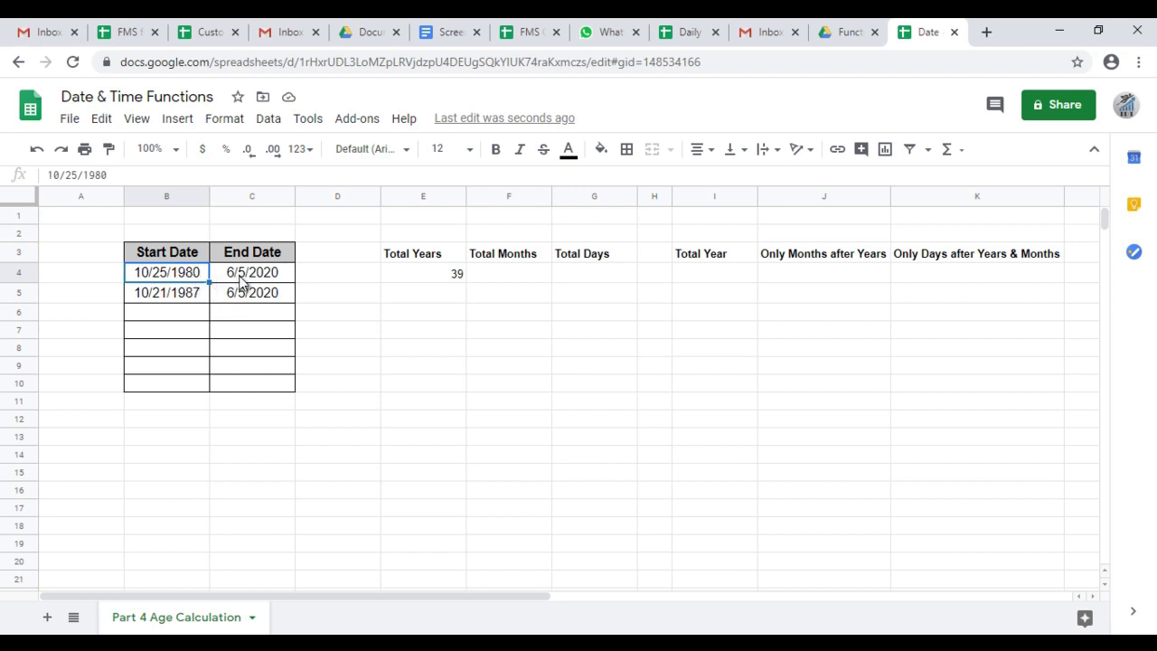
pyautogui.click(240, 278)
pyautogui.click(445, 278)
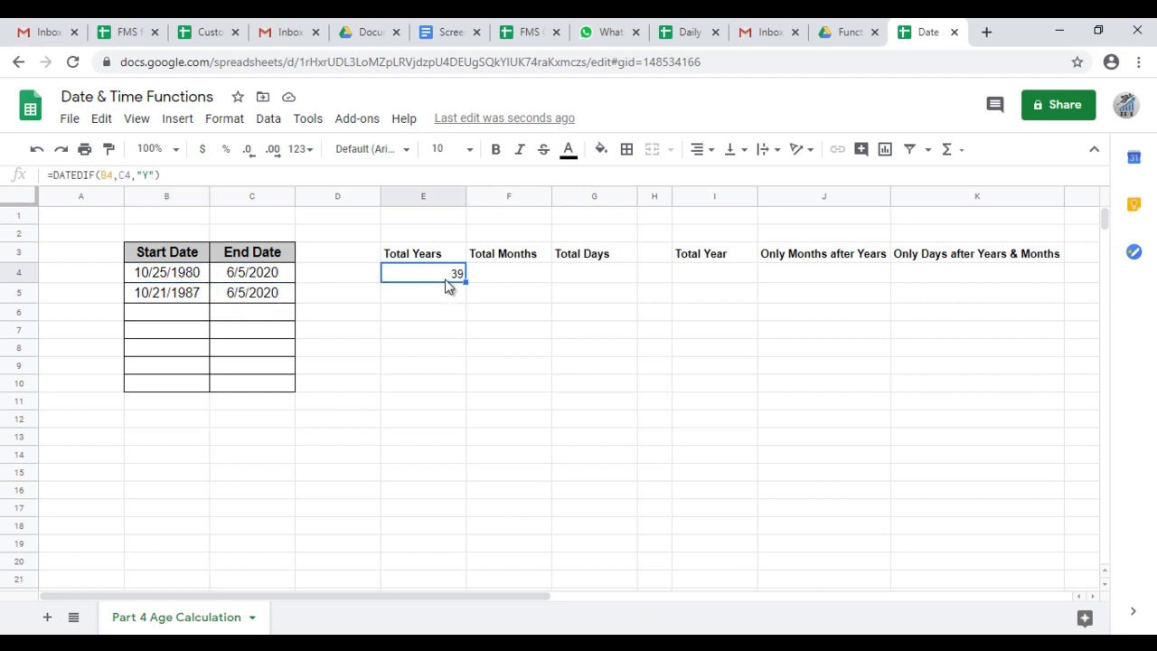
# - Copy the years formula from E4 into E5, which shows 32
pyautogui.hotkey('ctrl', 'c')
pyautogui.press('Down')
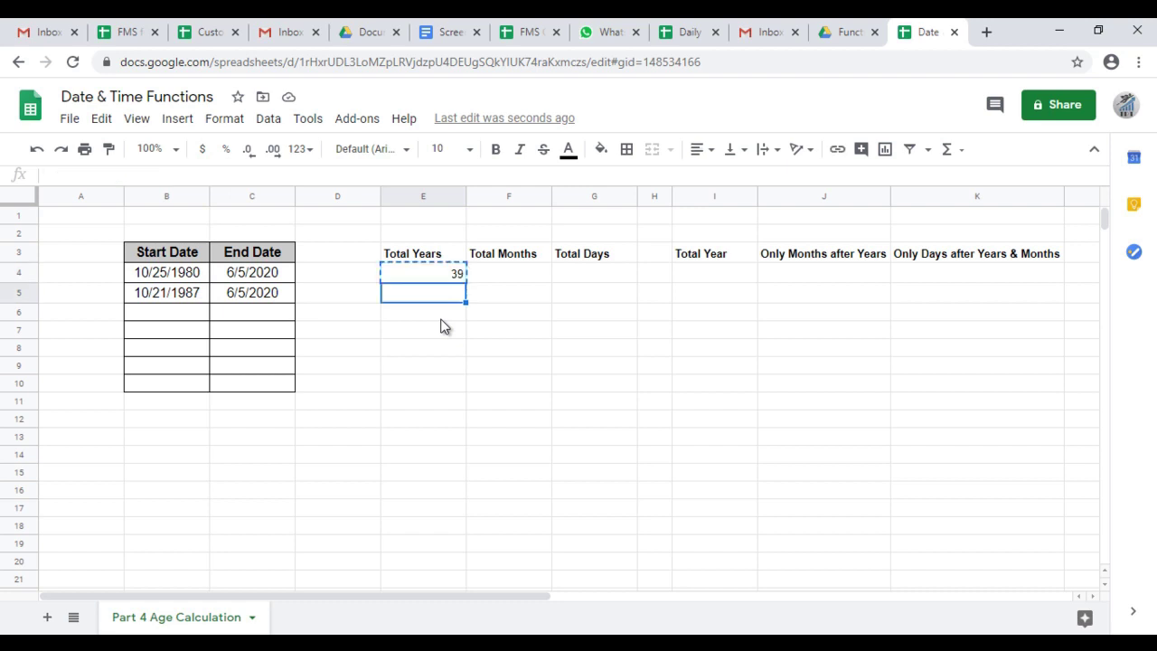
pyautogui.hotkey('ctrl', 'v')
pyautogui.press('Up')
pyautogui.press('Up')
pyautogui.press('Down')
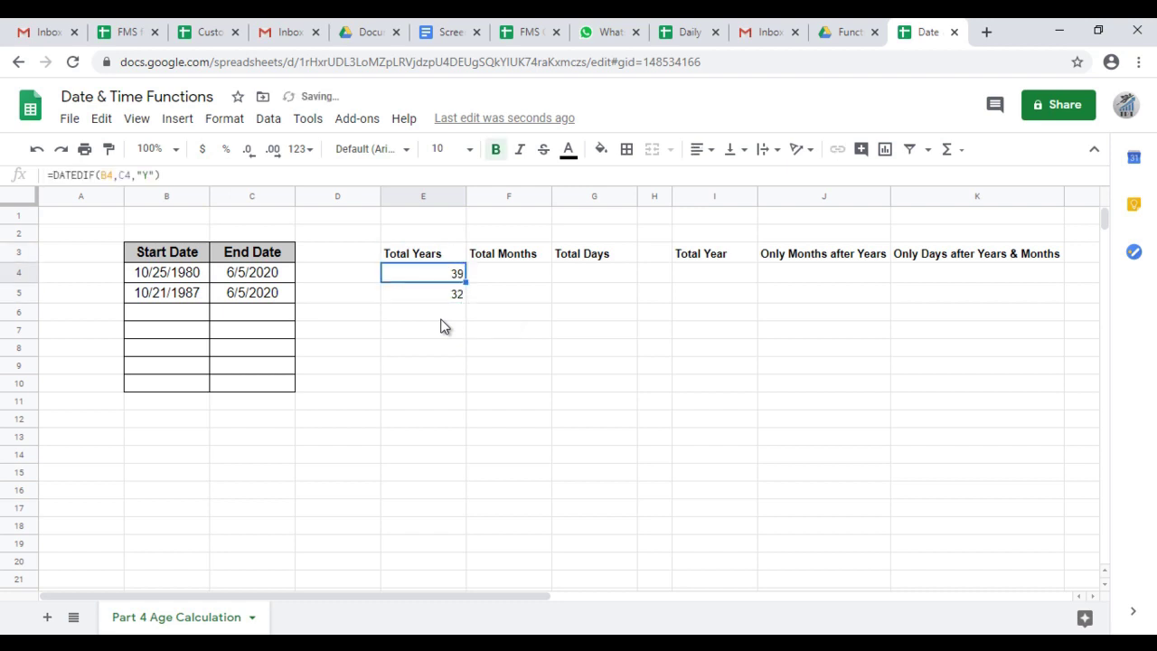
pyautogui.press('Left')
pyautogui.press('Left')
pyautogui.press('Right')
pyautogui.press('Right')
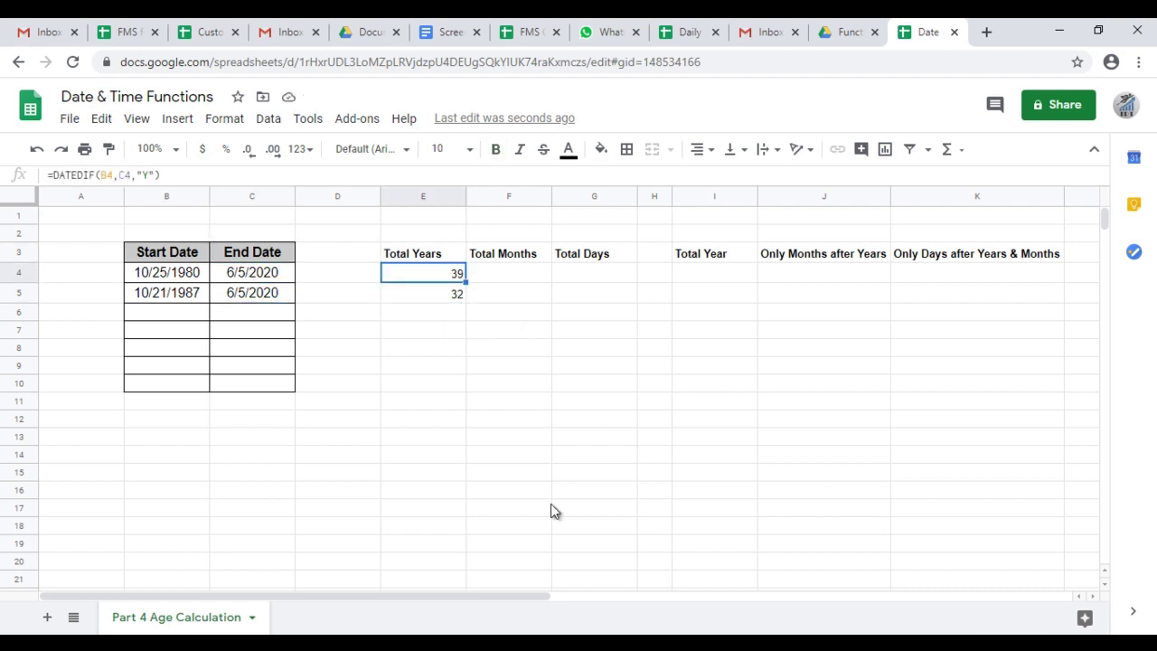
# - Re-enter =DATEDIF(B4,C4,"Y") in E4, which still shows 39
pyautogui.press('F2')
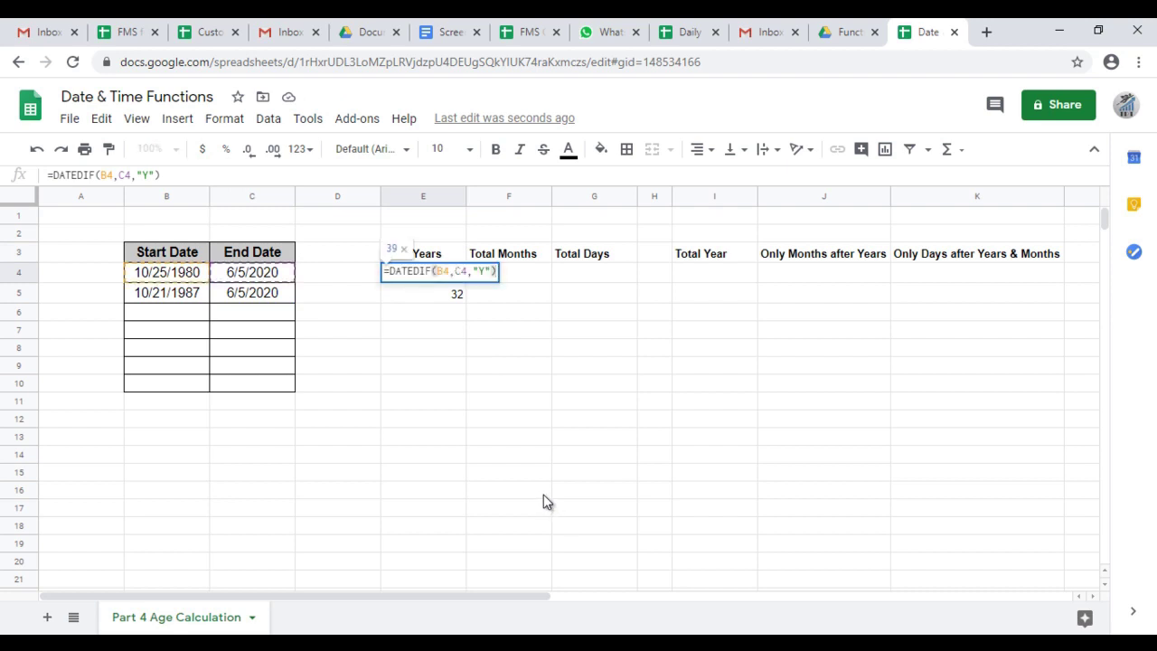
pyautogui.press('Escape')
pyautogui.press('F2')
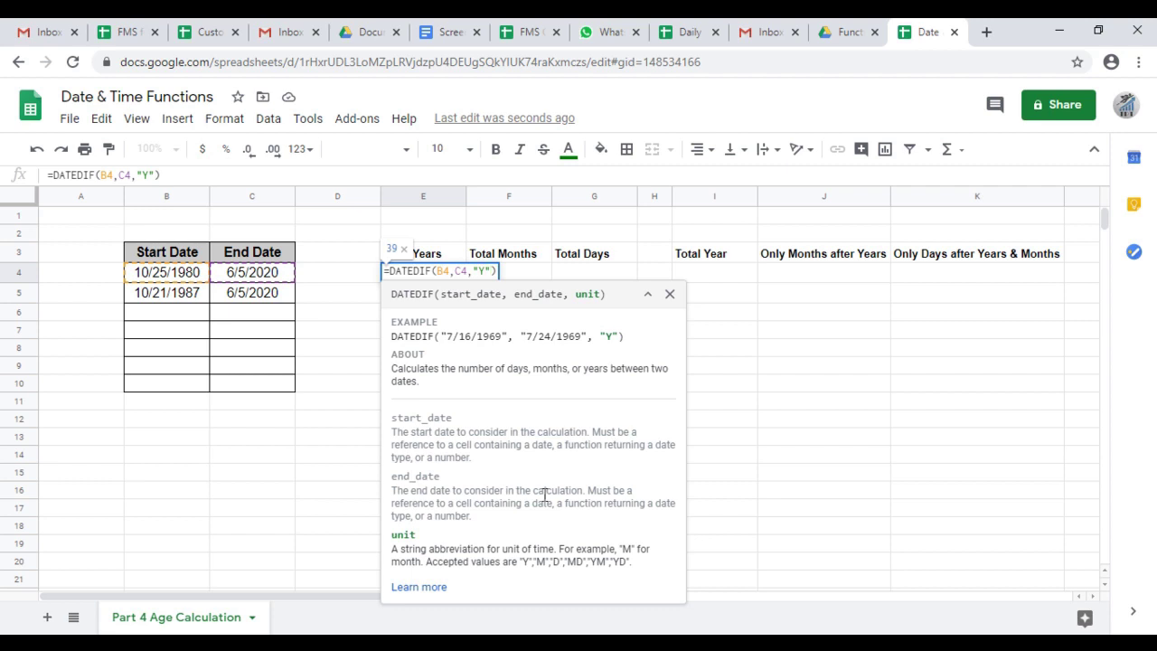
pyautogui.press('Escape')
pyautogui.write('=')
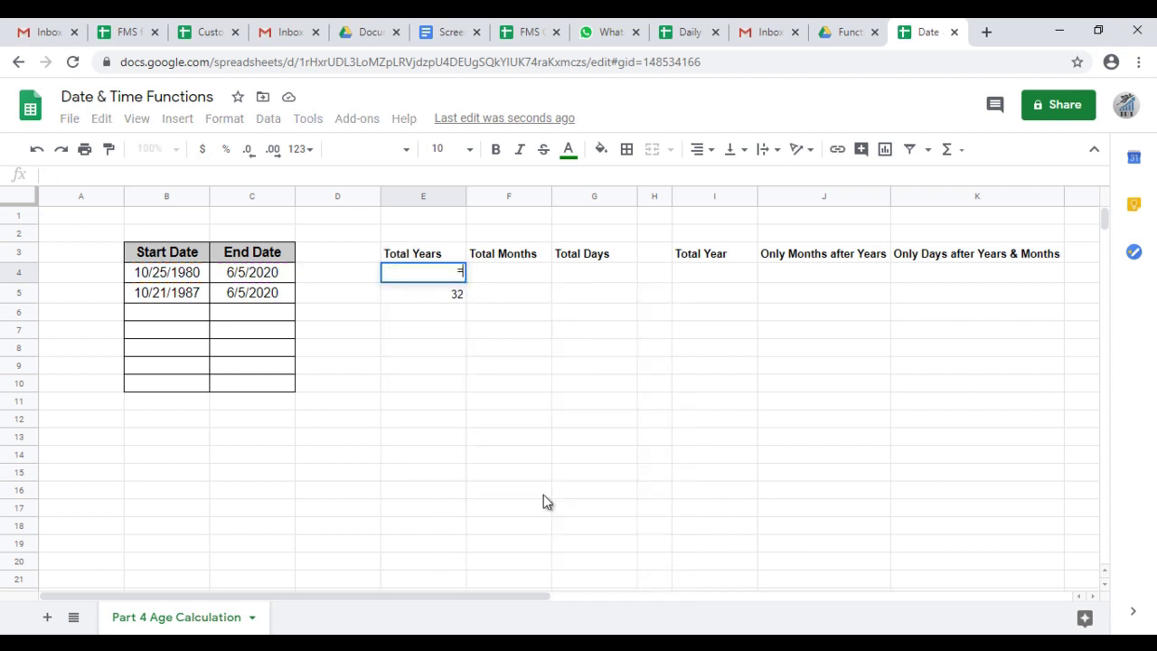
pyautogui.write('dated')
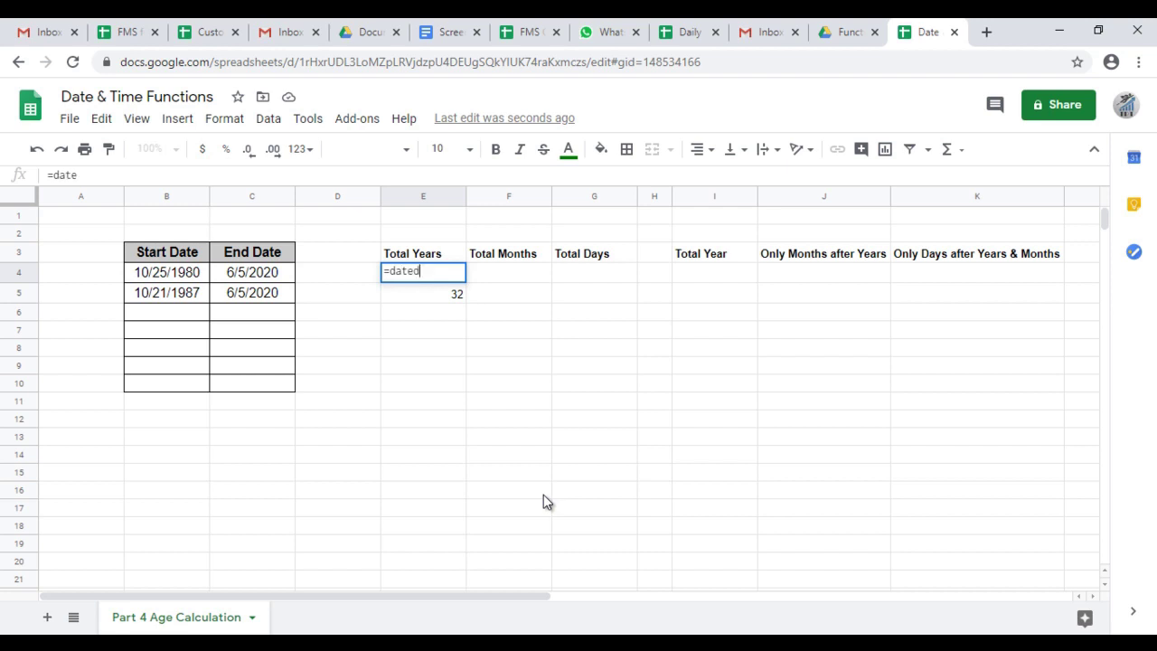
pyautogui.write('if(B4,C4,"Y")')
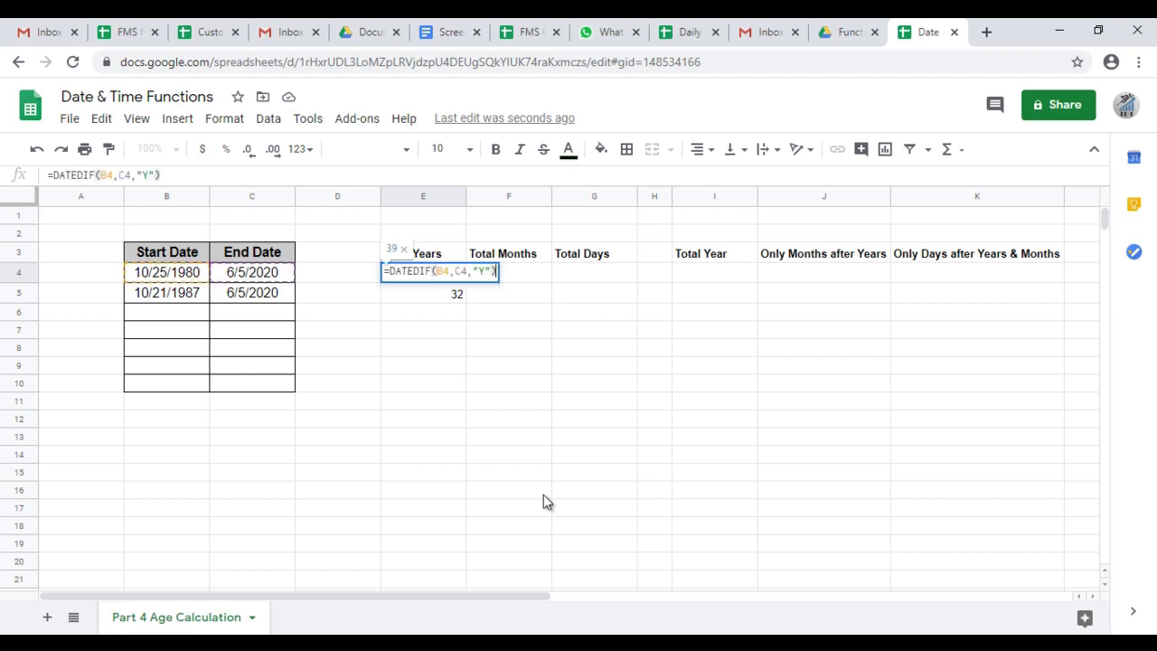
pyautogui.press('Return')
pyautogui.press('Up')
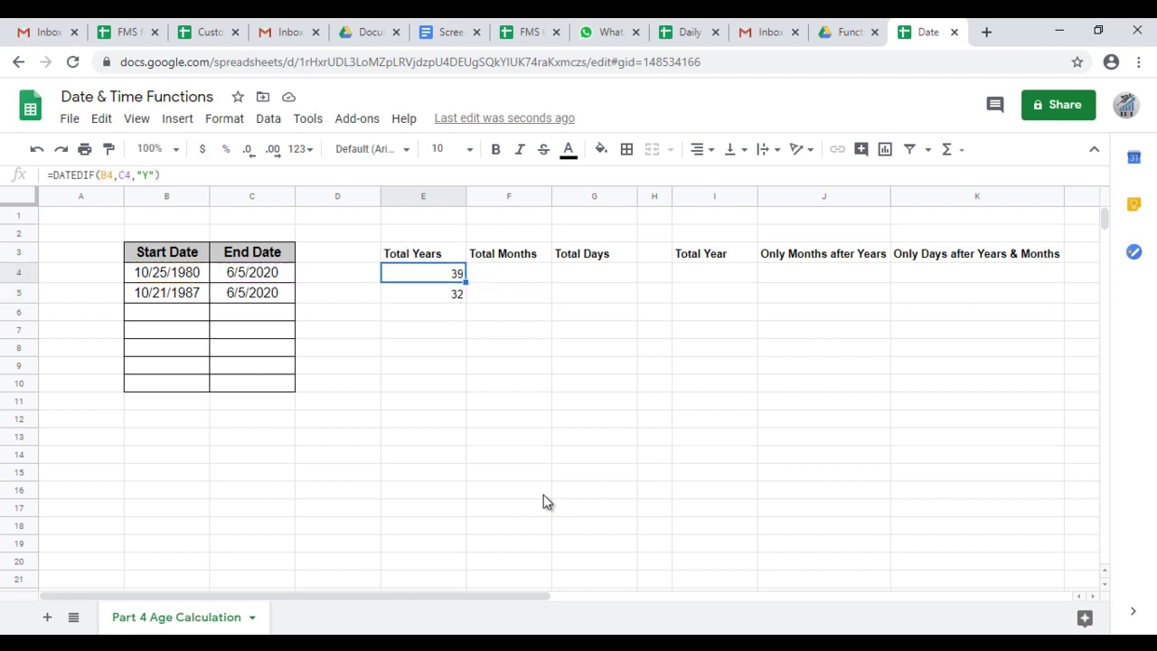
pyautogui.hotkey('shift', 'Down')
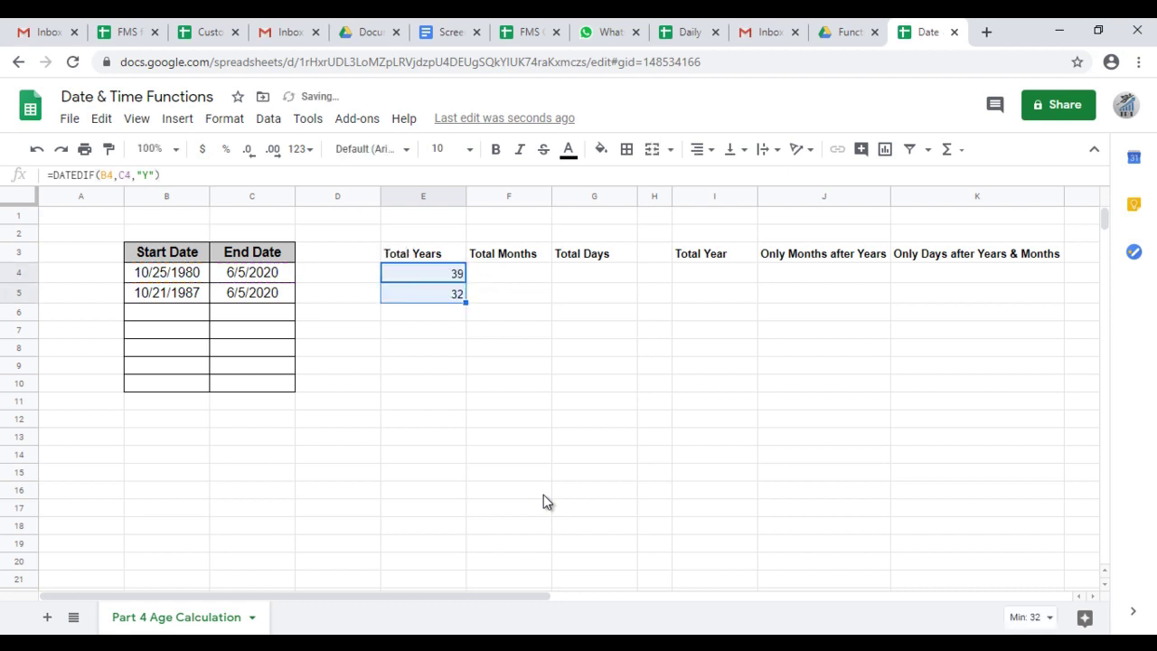
pyautogui.press('Up')
pyautogui.press('Down')
pyautogui.press('Right')
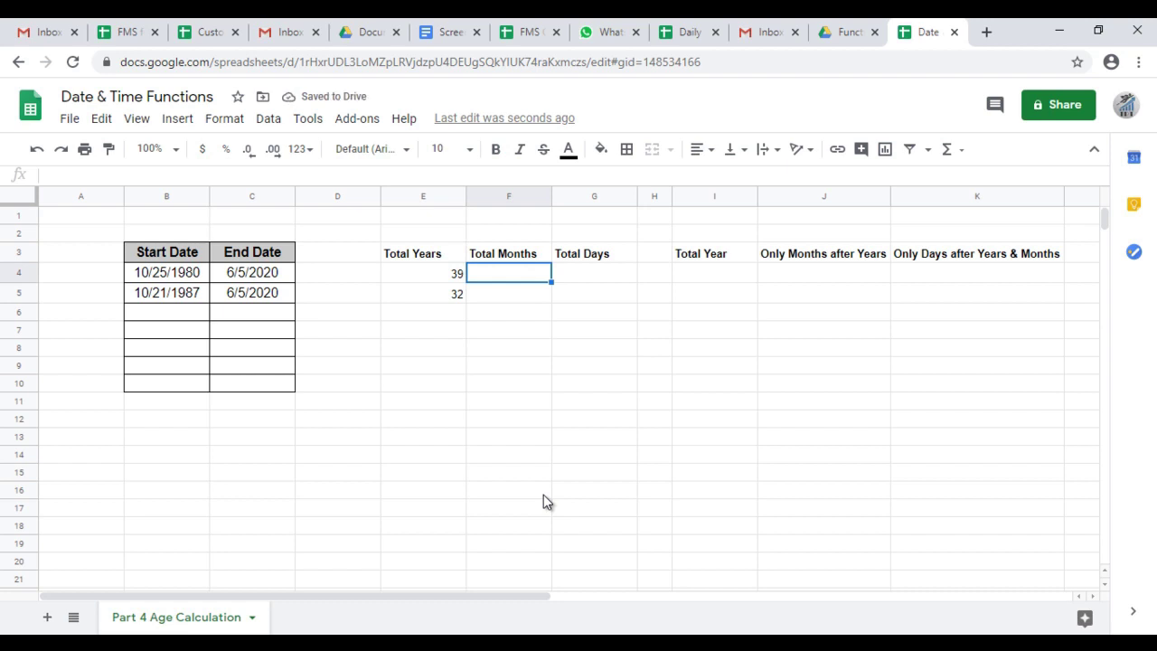
pyautogui.press('Left')
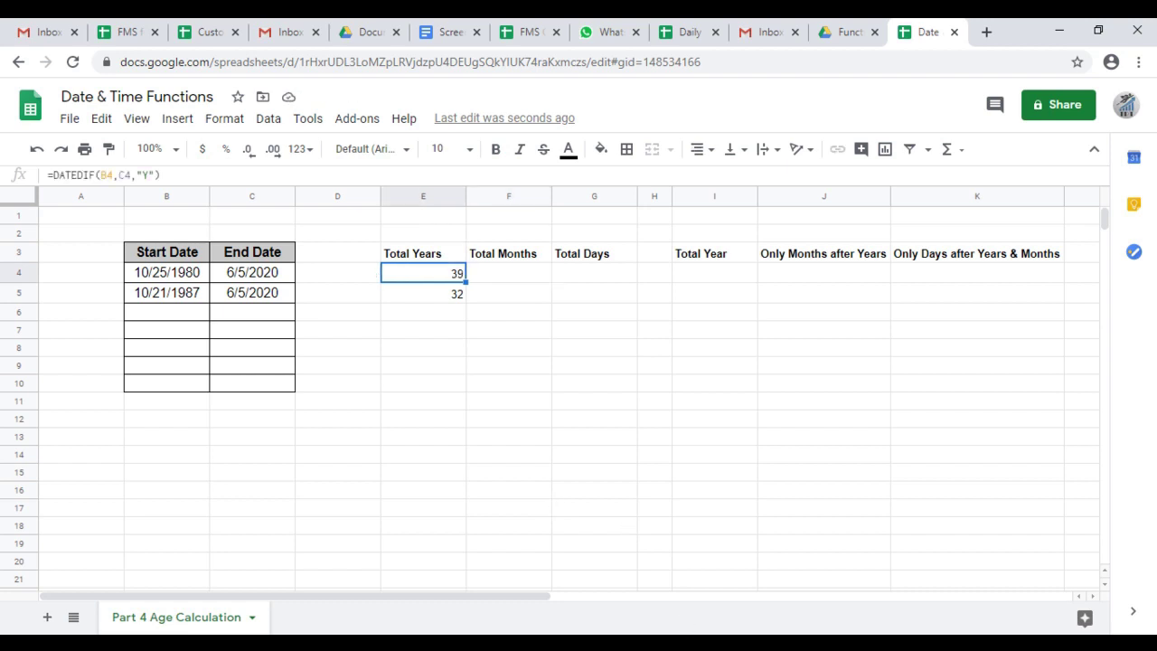
# - Enter =DATEDIF(B4,C4,"M") in F4, giving 475 total months
pyautogui.press('Right')
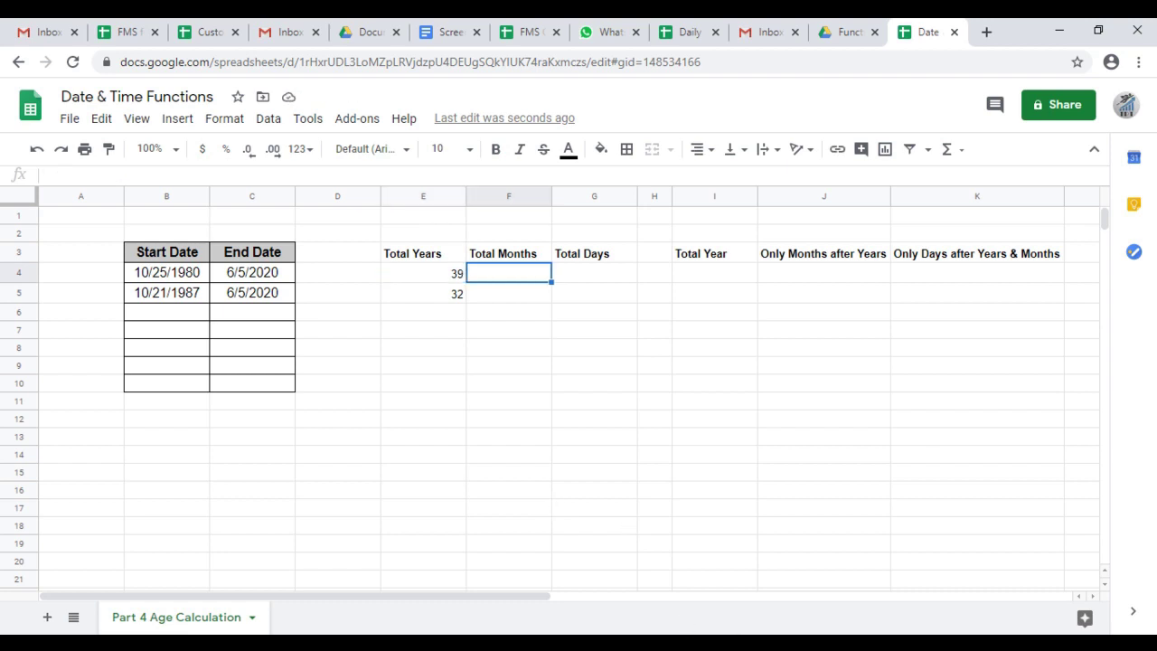
pyautogui.write('=')
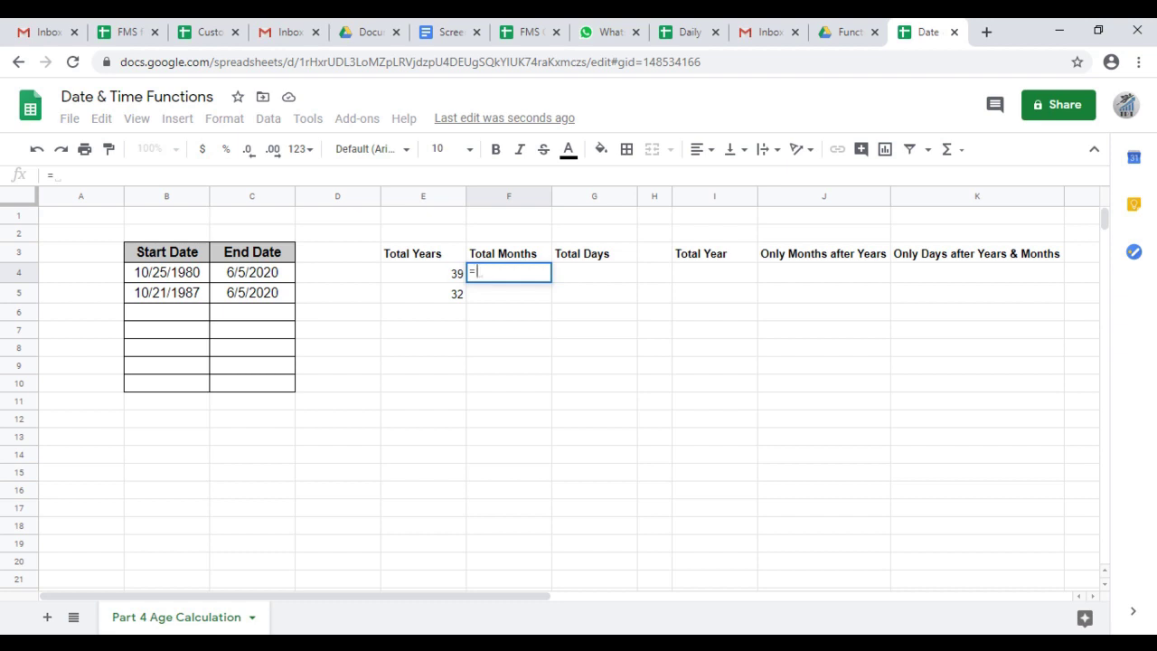
pyautogui.write('date')
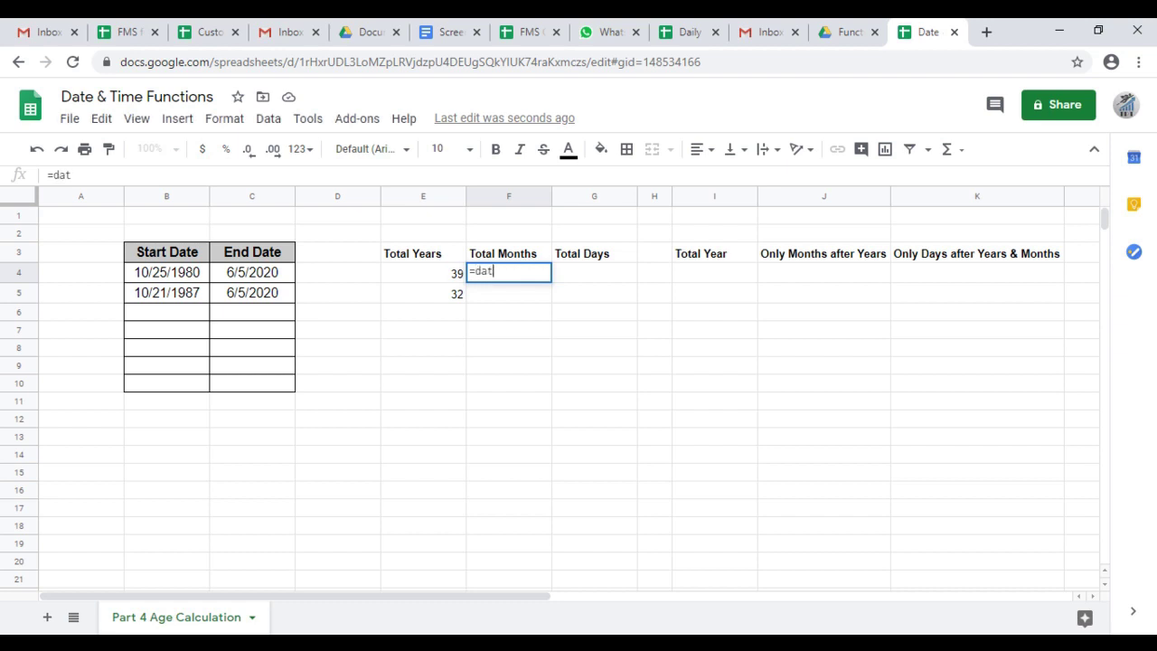
pyautogui.write('dif(')
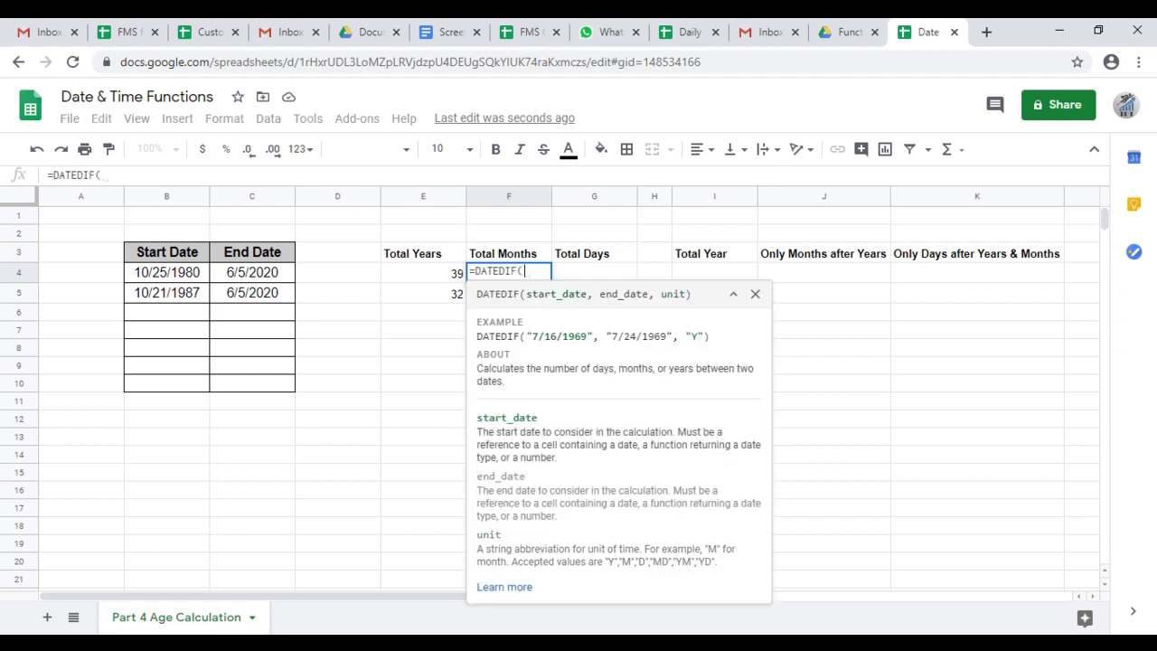
pyautogui.press('Left')
pyautogui.press('Left')
pyautogui.press('Left')
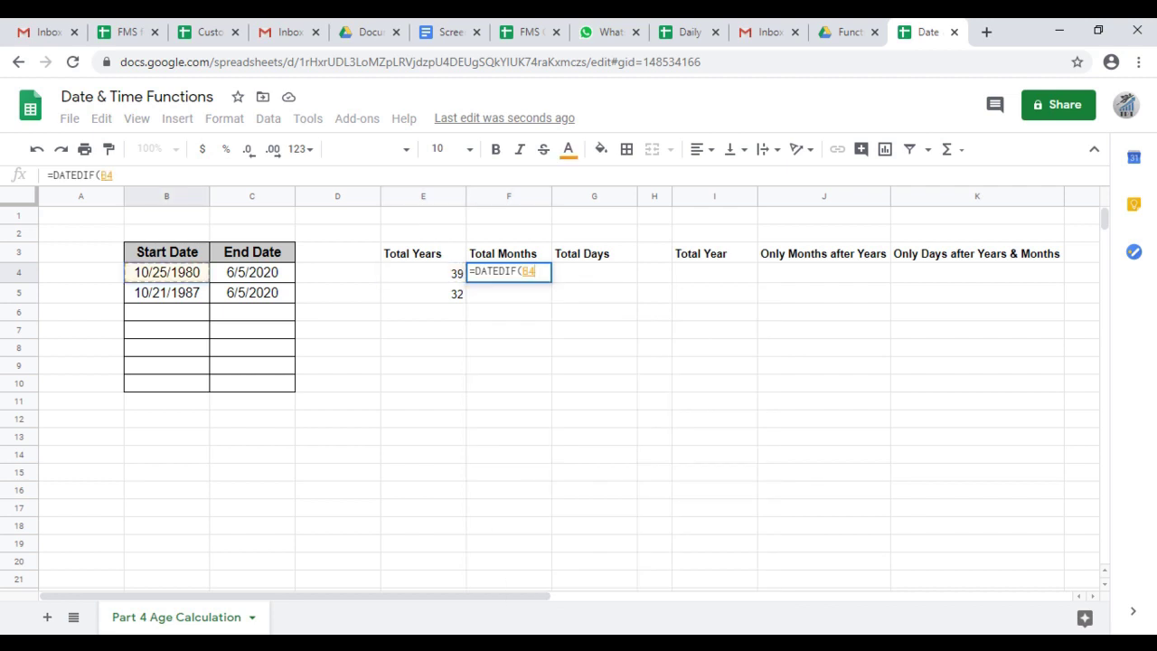
pyautogui.write(',')
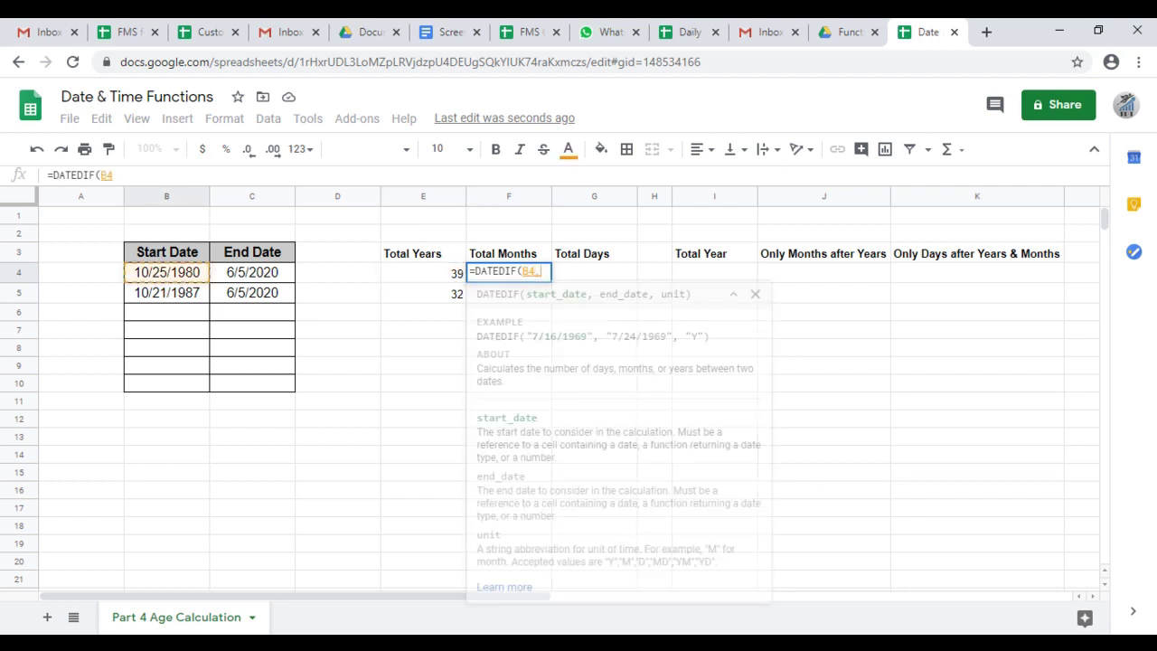
pyautogui.press('Left')
pyautogui.press('Left')
pyautogui.press('Left')
pyautogui.write(',')
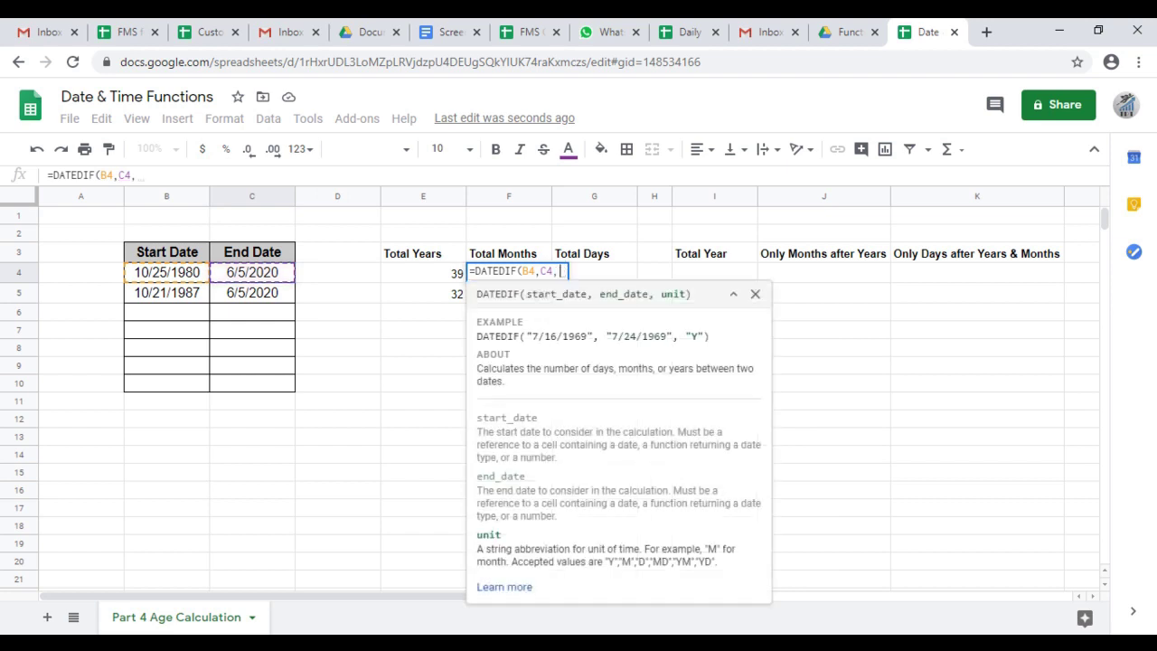
pyautogui.write('"')
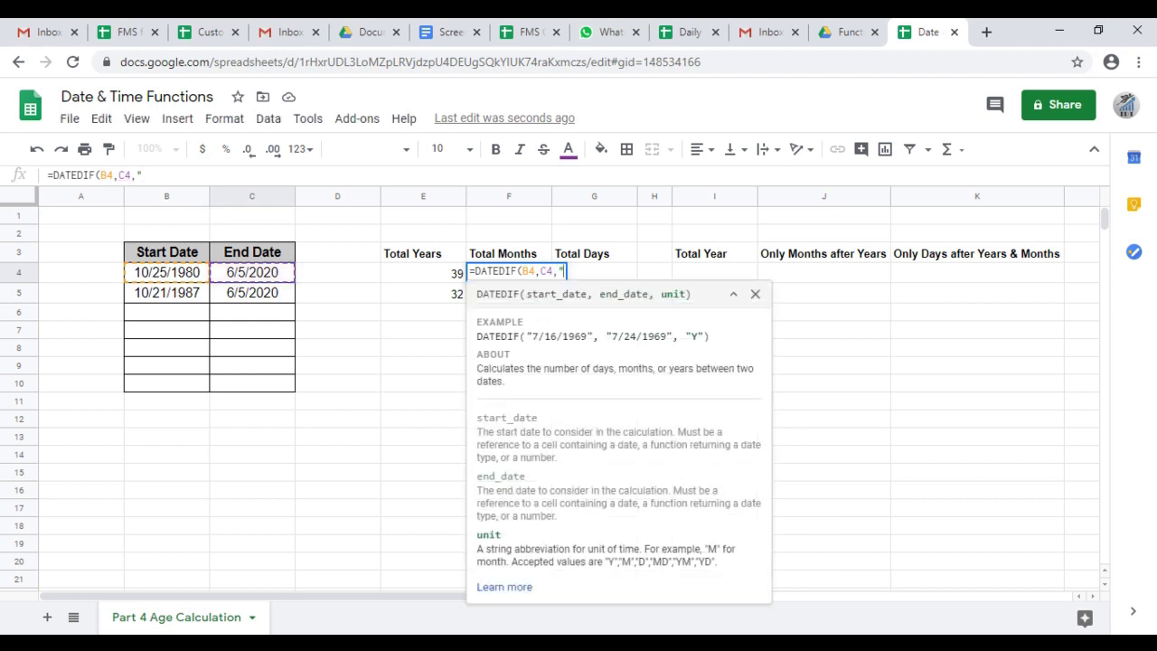
pyautogui.write('M")')
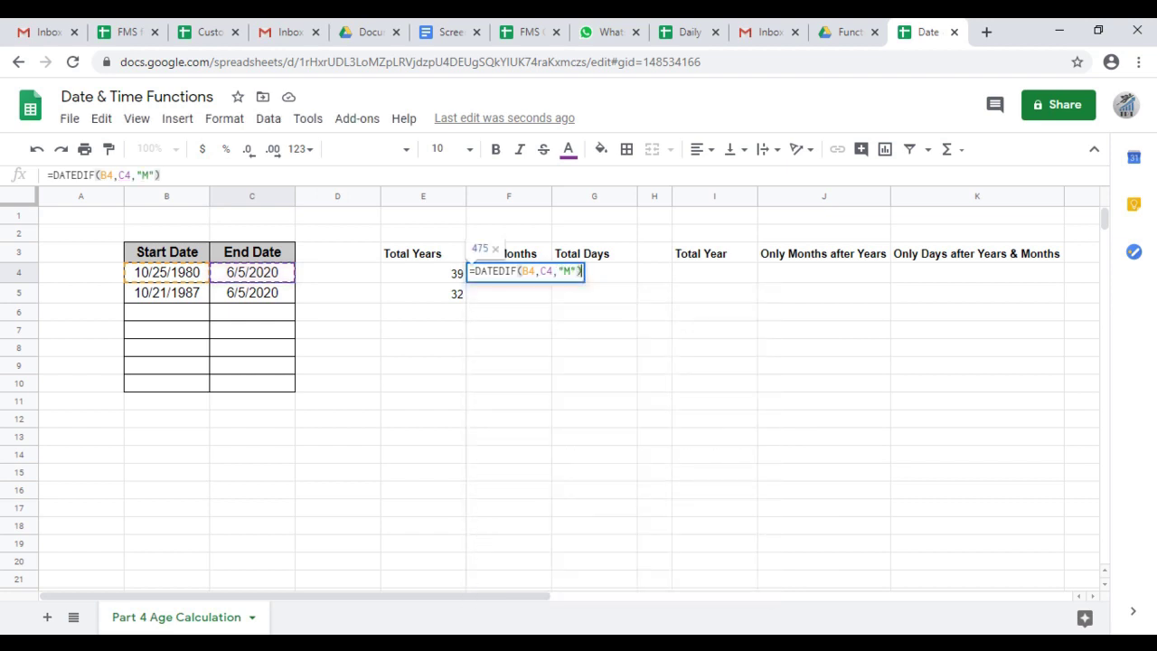
pyautogui.press('Return')
# - Review the F4 months formula against the B4 and C4 dates
pyautogui.click(508, 273)
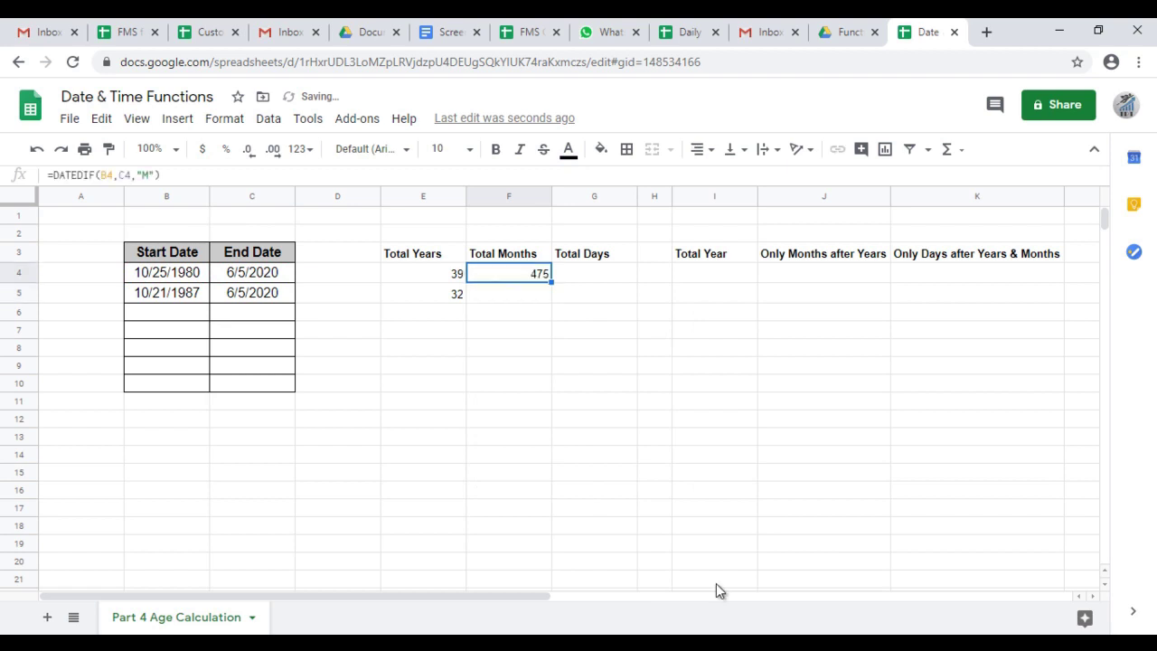
pyautogui.click(165, 271)
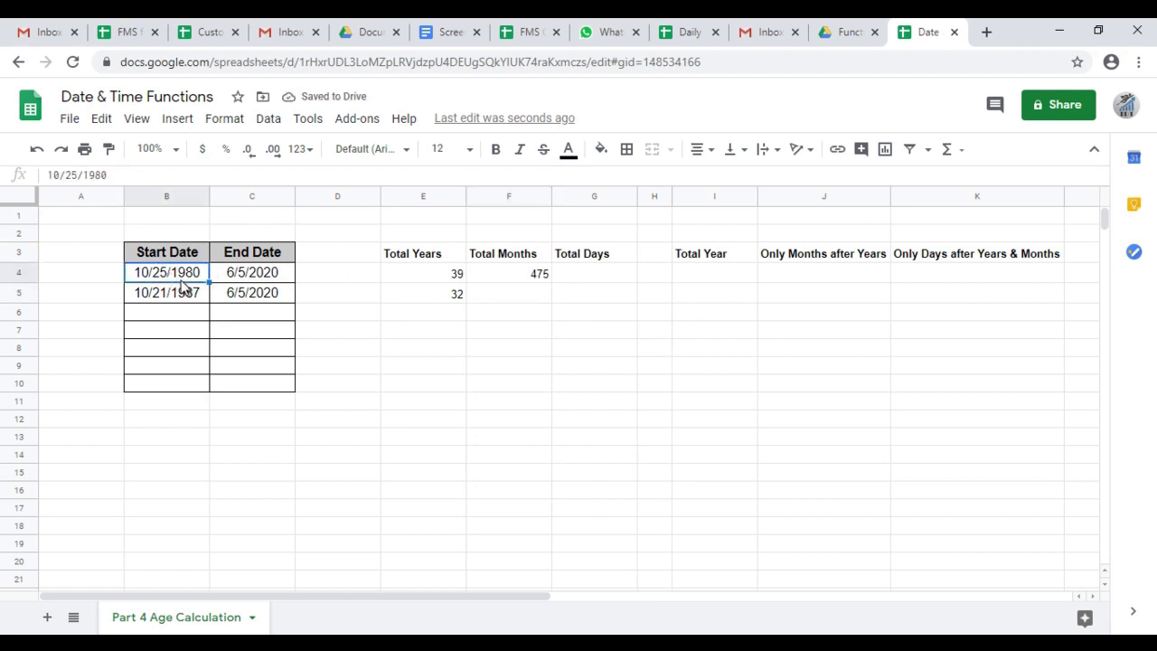
pyautogui.click(256, 276)
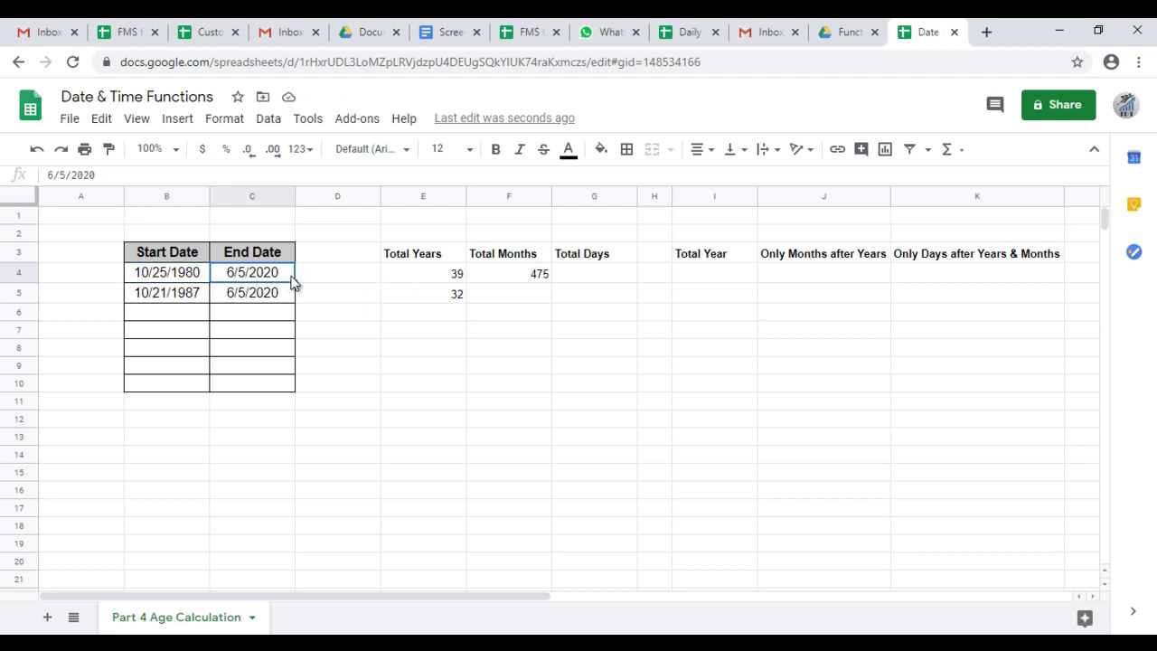
pyautogui.click(539, 276)
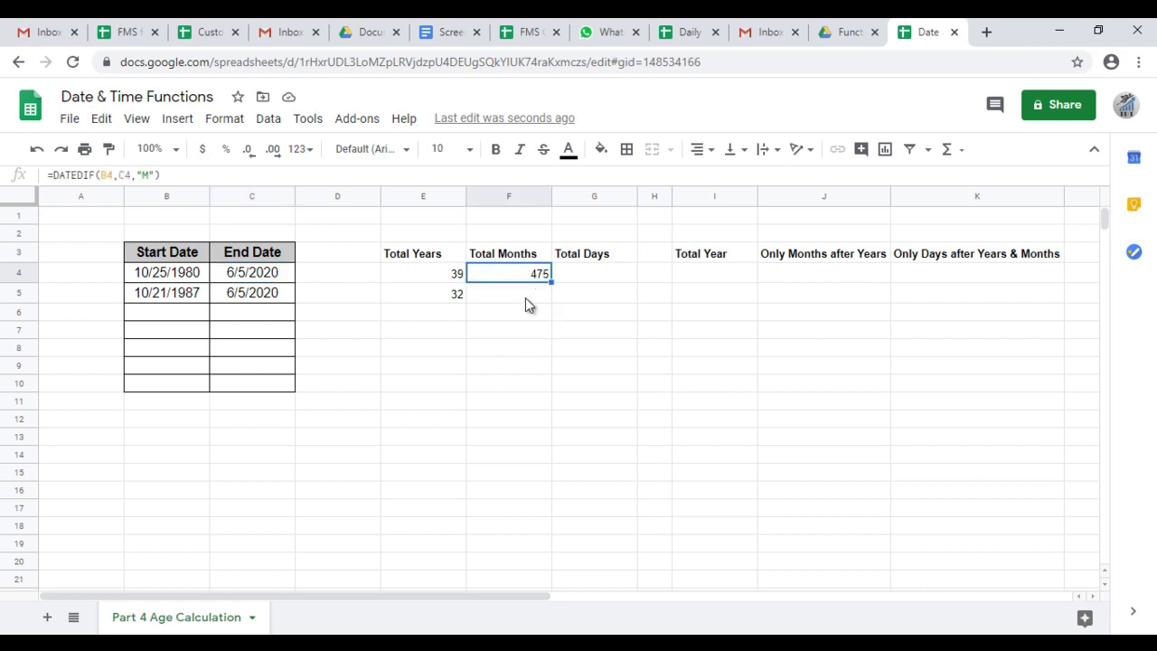
# - Copy the months formula from F4 into F5, giving 391
pyautogui.click(525, 298)
pyautogui.press('Up')
pyautogui.hotkey('ctrl', 'c')
pyautogui.press('Down')
pyautogui.hotkey('ctrl', 'v')
pyautogui.press('Up')
pyautogui.hotkey('ctrl', 'c')
pyautogui.press('Down')
pyautogui.hotkey('ctrl', 'v')
pyautogui.press('Up')
pyautogui.press('Right')
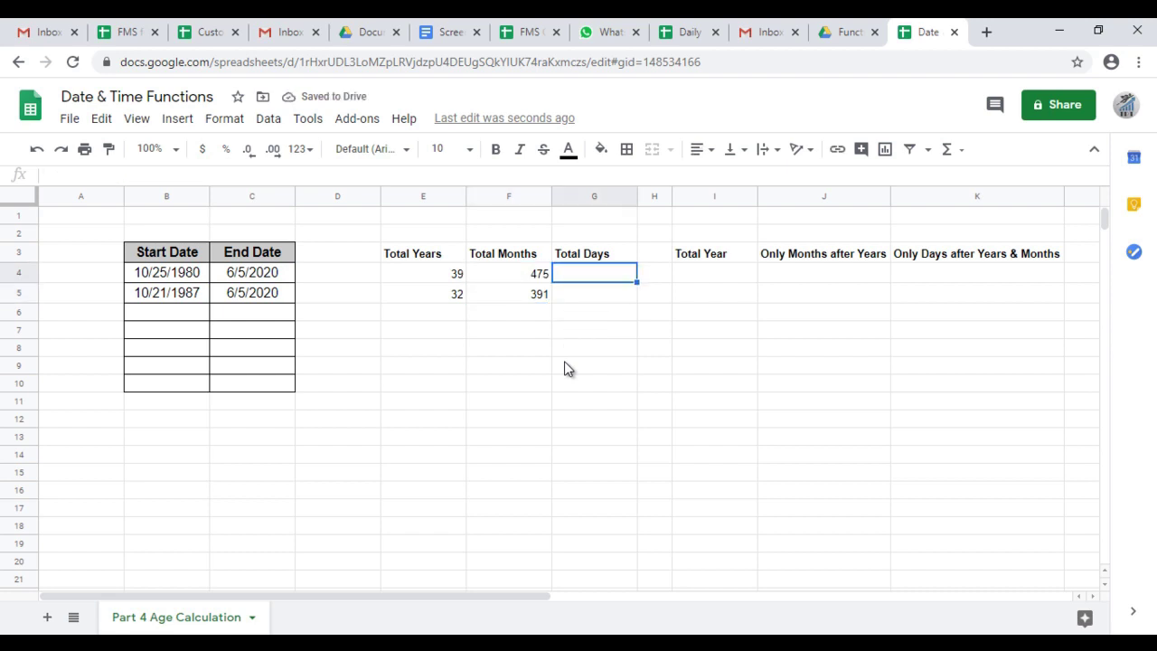
# - Enter =DATEDIF(B4,C4,"D") in G4, giving 14468 total days
pyautogui.write('=')
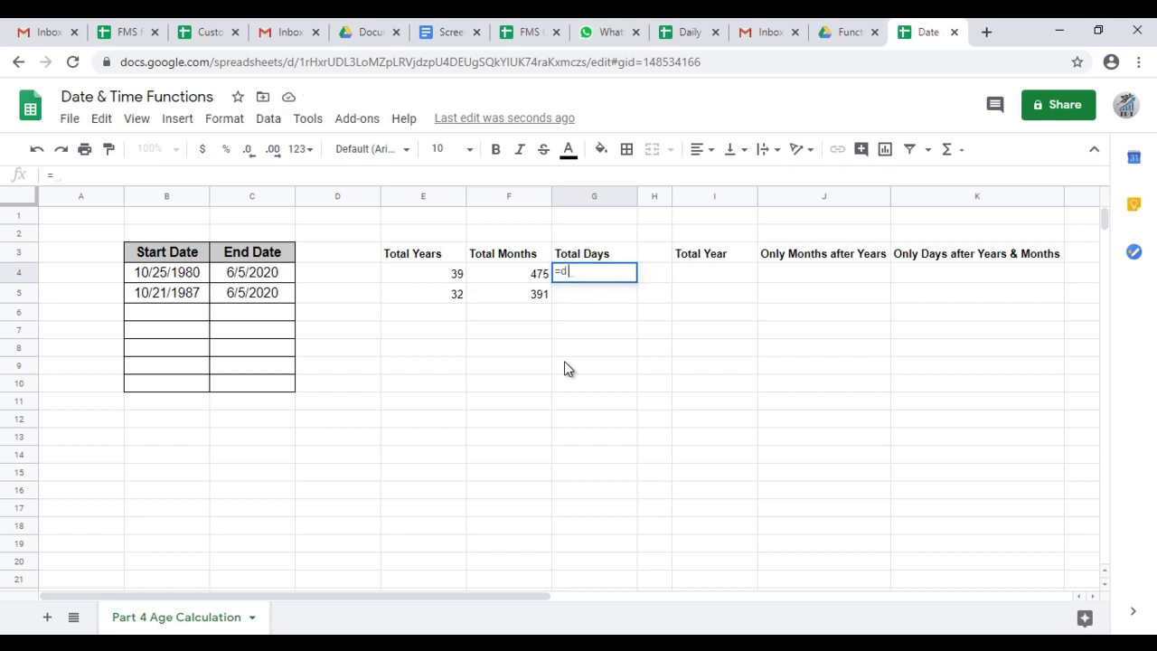
pyautogui.write('datedi')
pyautogui.write('f(')
pyautogui.press('Left')
pyautogui.press('Left')
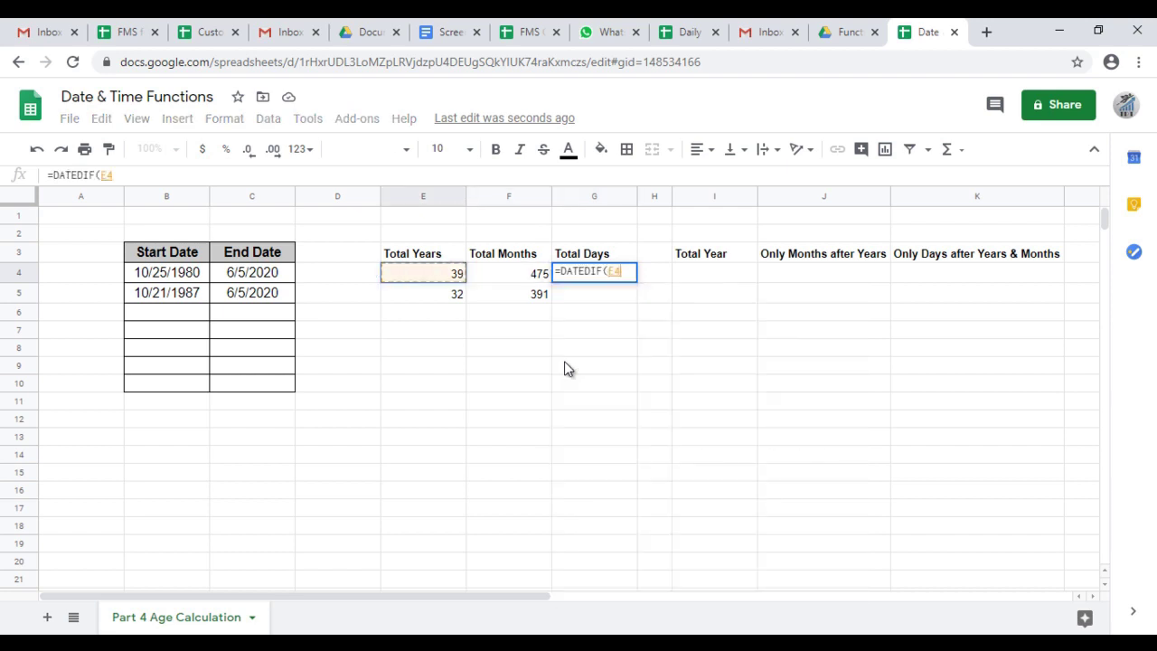
pyautogui.press('Left')
pyautogui.press('Left')
pyautogui.press('Left')
pyautogui.write(',')
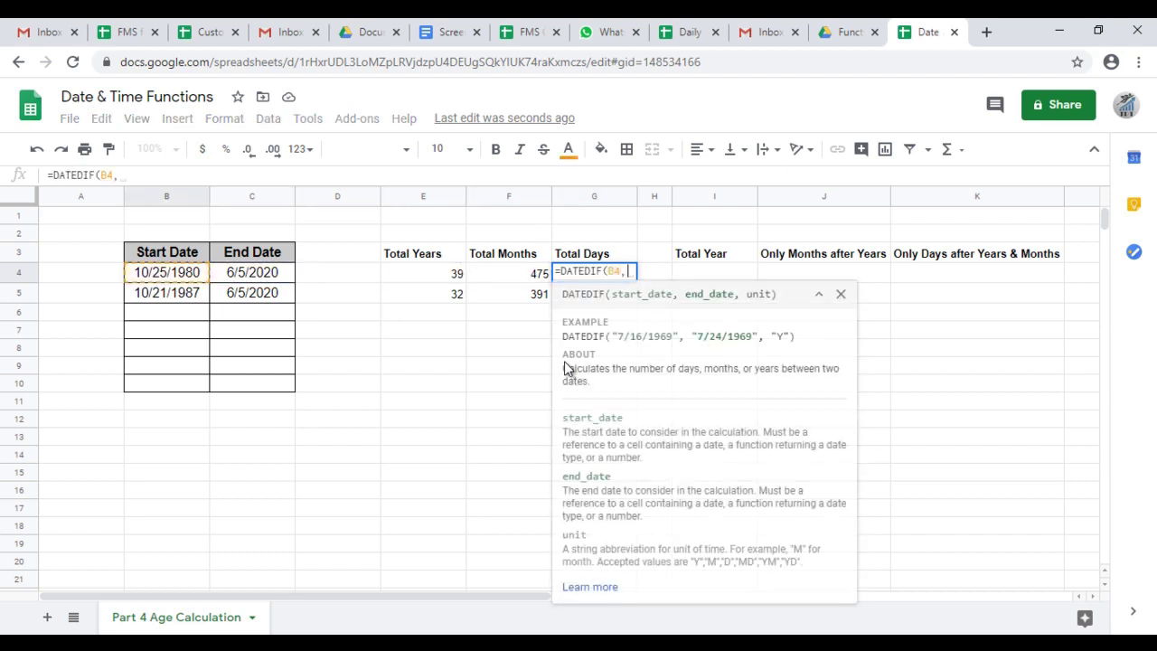
pyautogui.press('Left')
pyautogui.press('Left')
pyautogui.press('Left')
pyautogui.press('Left')
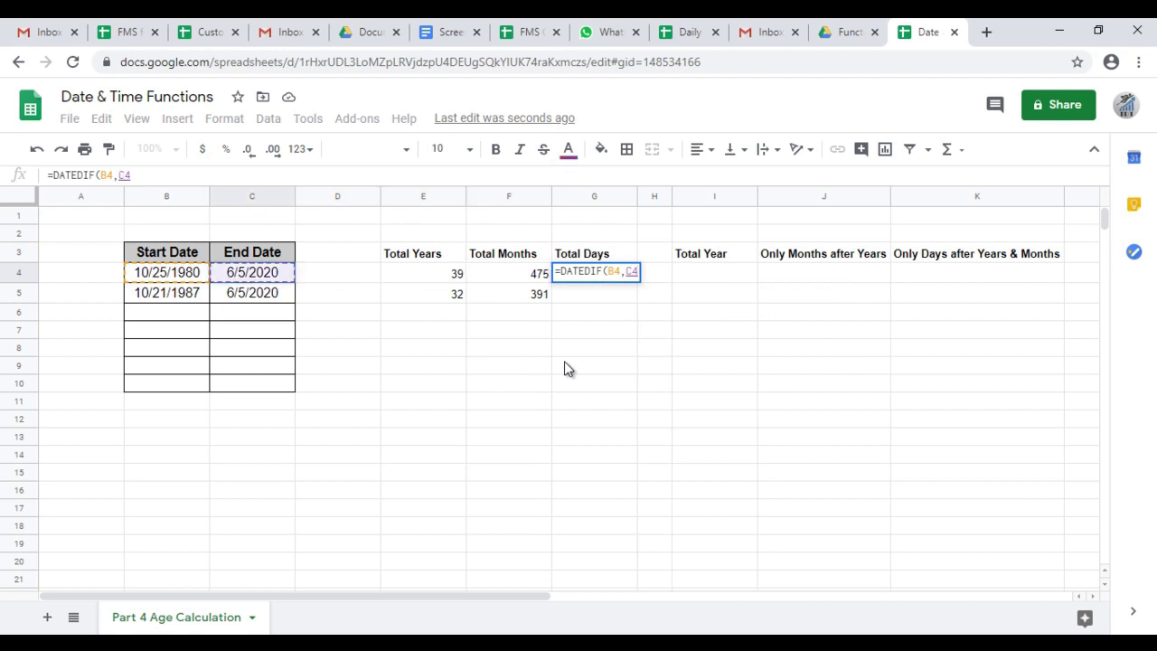
pyautogui.write(',')
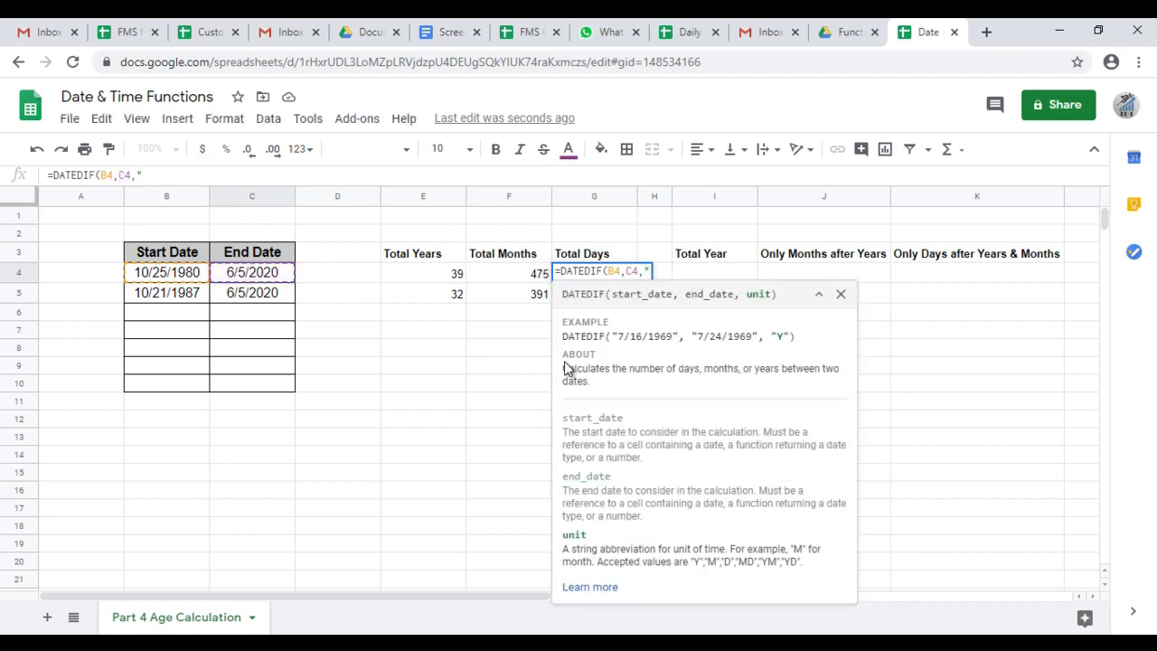
pyautogui.write('"D"')
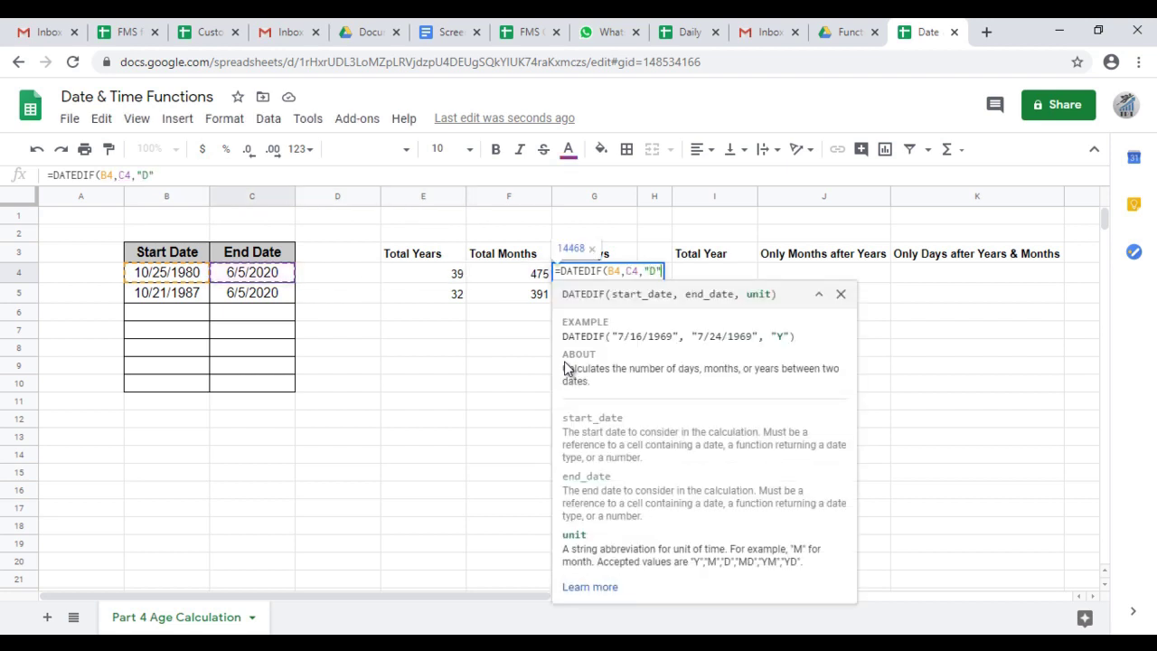
pyautogui.write(')')
pyautogui.press('Return')
pyautogui.press('Up')
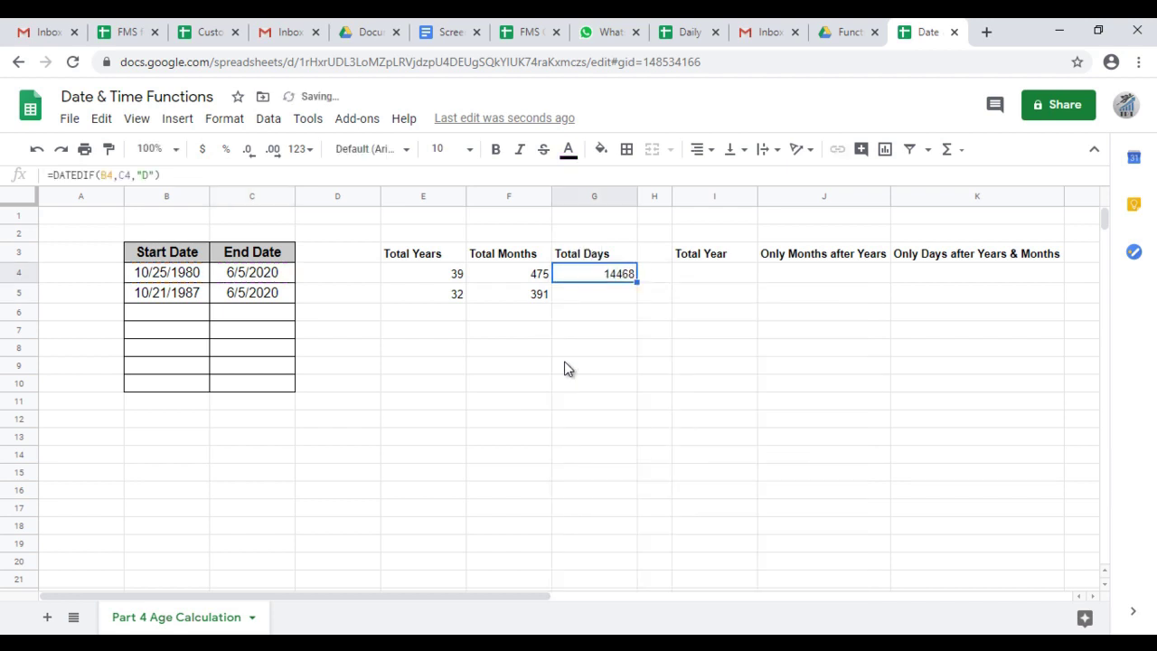
# - Copy the days formula from G4 into G5, giving 11916
pyautogui.hotkey('ctrl', 'c')
pyautogui.press('Down')
pyautogui.hotkey('ctrl', 'v')
pyautogui.press('Up')
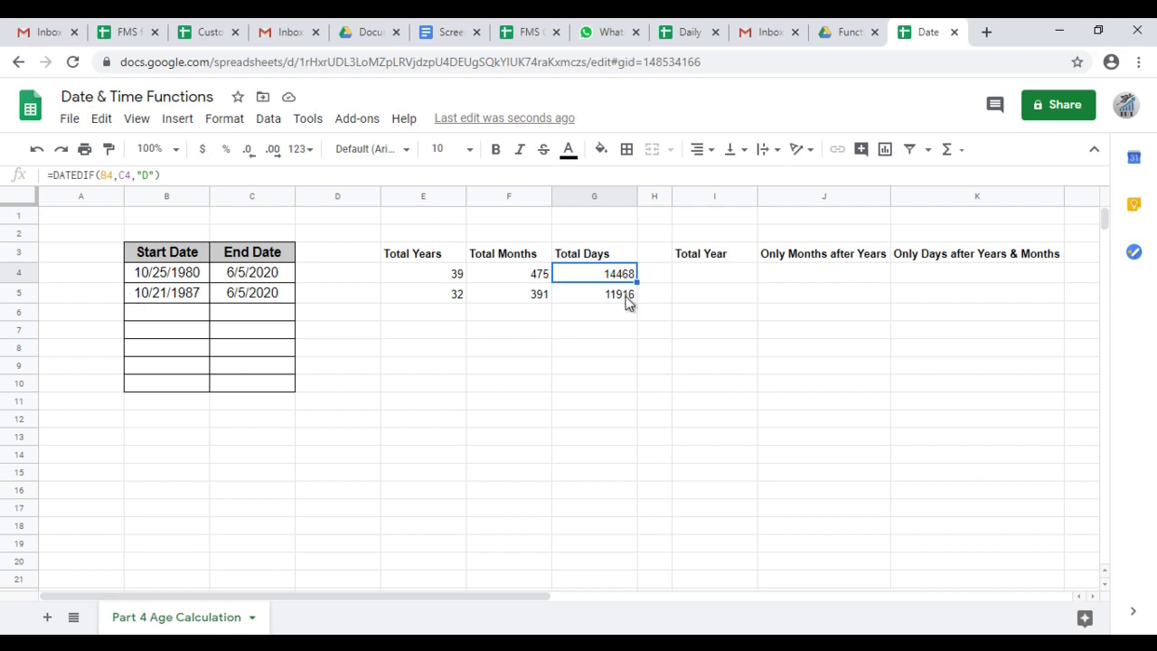
pyautogui.click(622, 305)
pyautogui.click(714, 274)
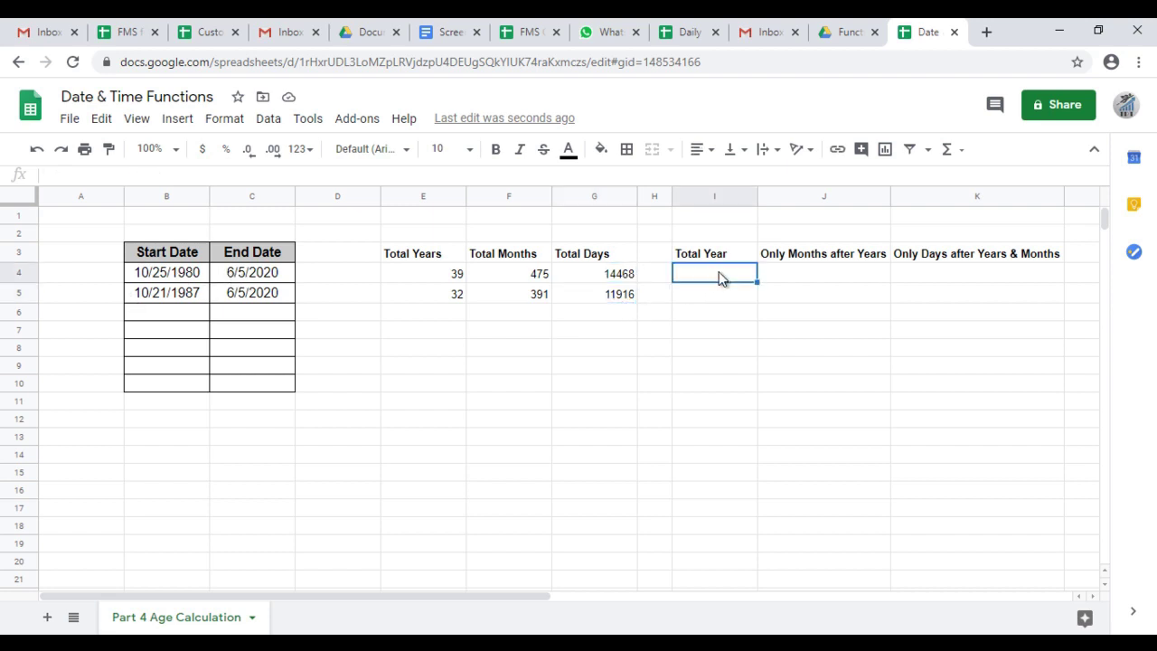
# - Review the years, months and days formulas in E4, F4 and G4
pyautogui.click(436, 280)
pyautogui.click(539, 276)
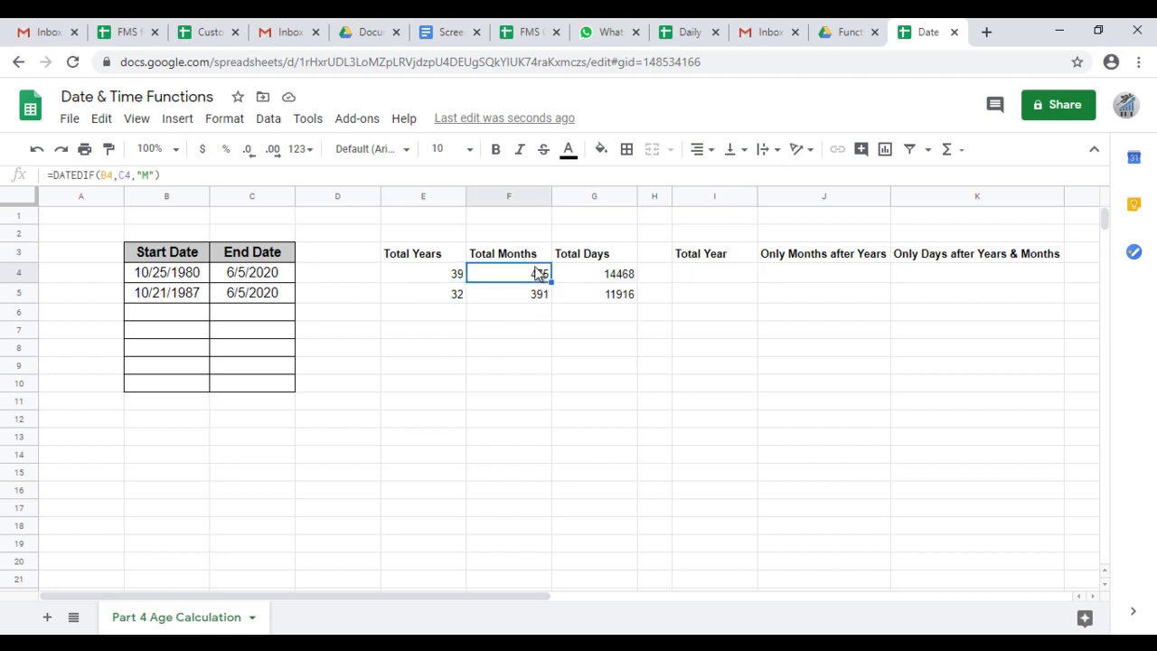
pyautogui.click(620, 280)
pyautogui.click(707, 275)
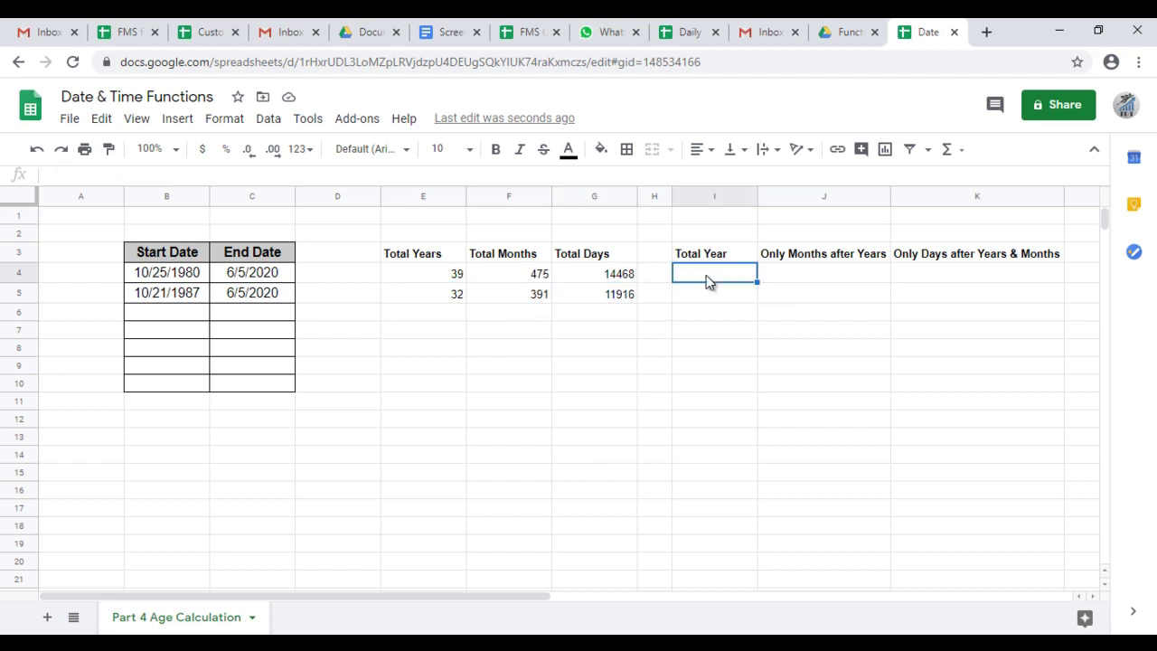
pyautogui.click(452, 275)
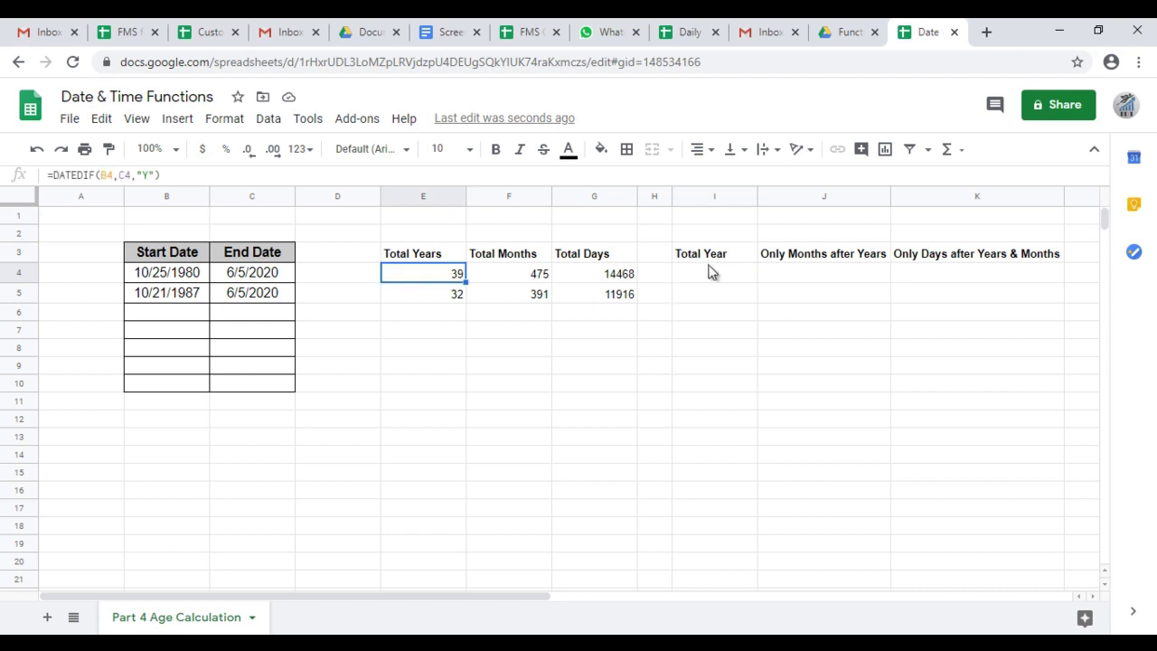
pyautogui.click(717, 274)
# - Enter =DATEDIF(B4,C4,"Y") in I4 and fill it to I5, giving 39 and 32
pyautogui.write('=')
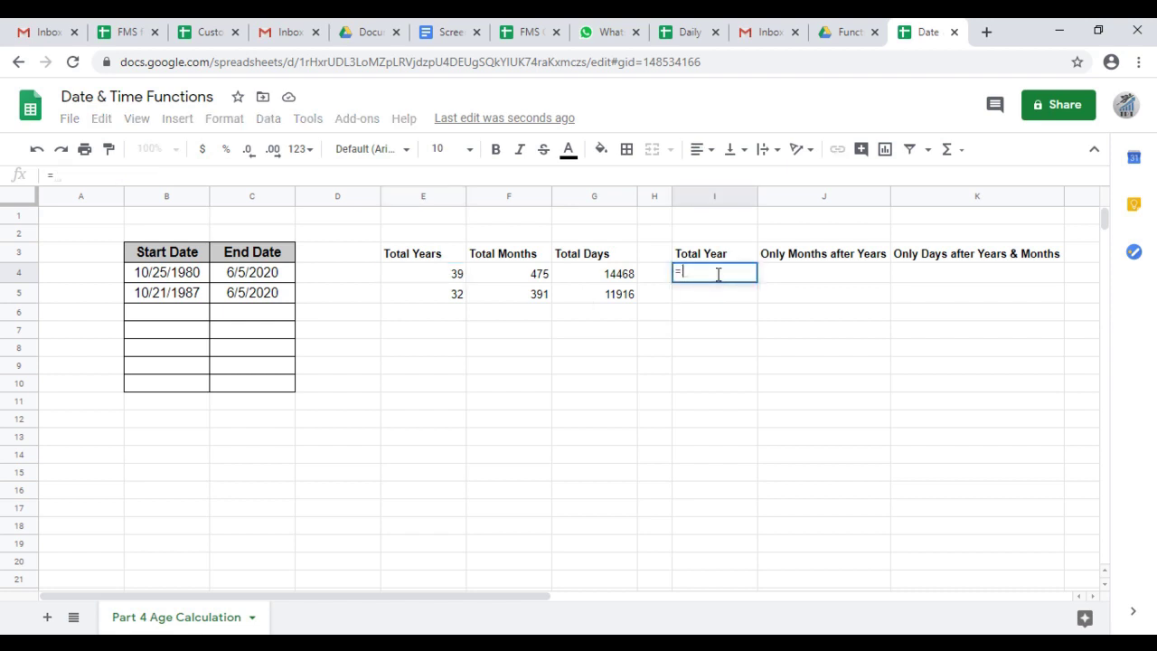
pyautogui.write('d')
pyautogui.press('BackSpace')
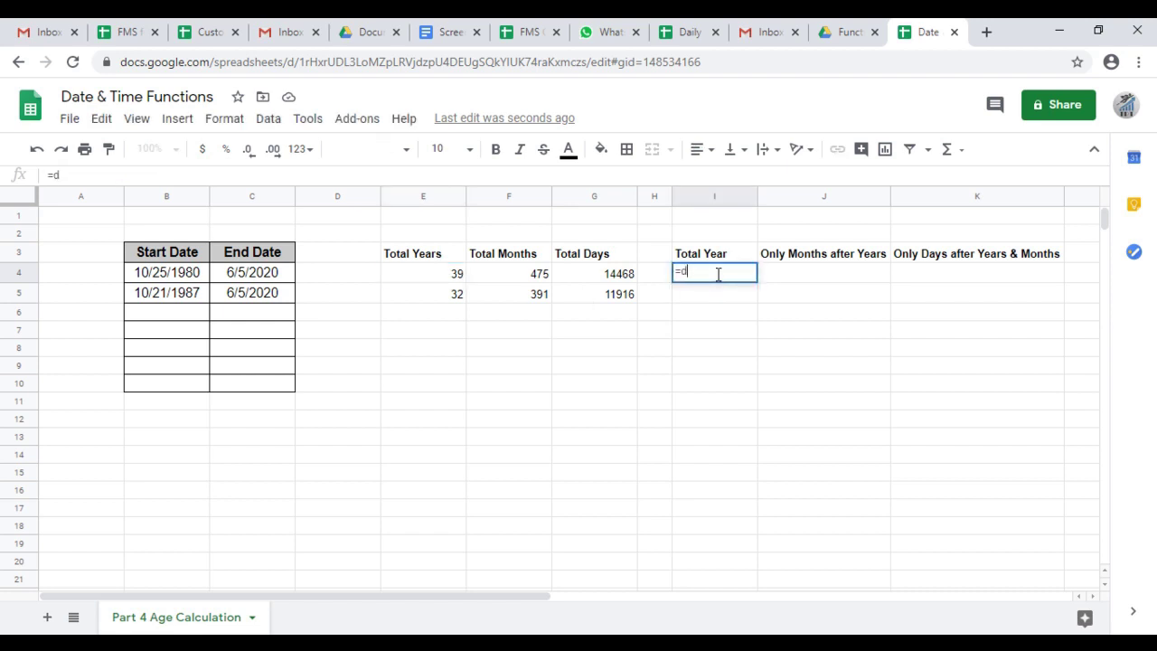
pyautogui.write('datedif(')
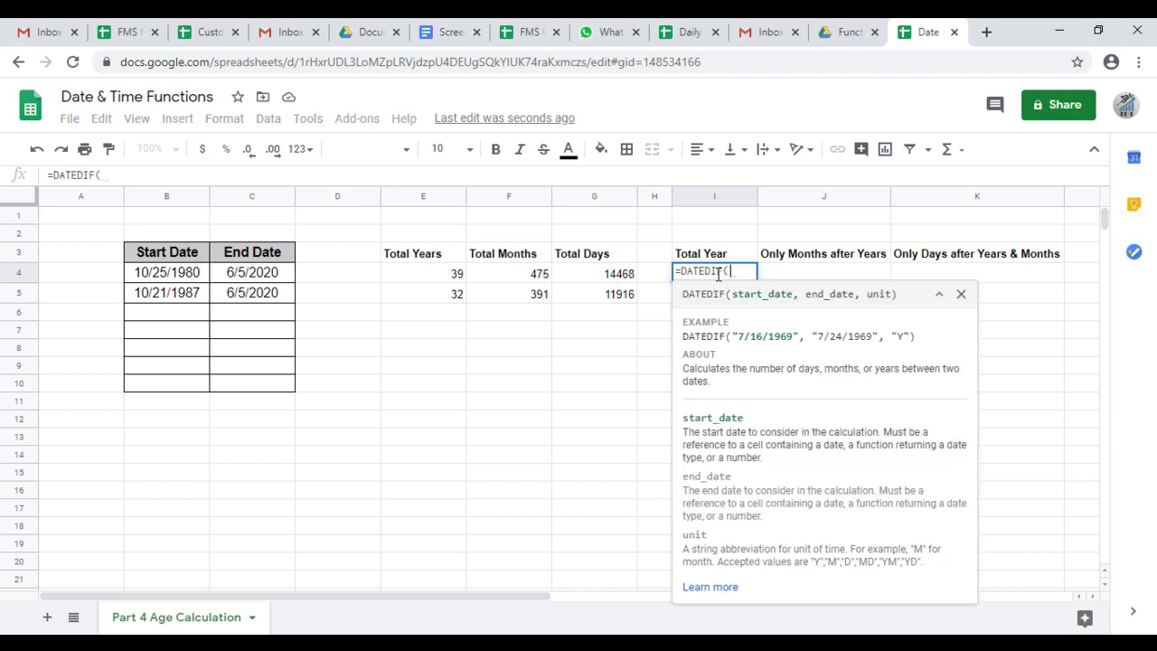
pyautogui.press('Left')
pyautogui.press('Left')
pyautogui.press('Left')
pyautogui.press('Left')
pyautogui.press('Left')
pyautogui.press('Left')
pyautogui.press('Left')
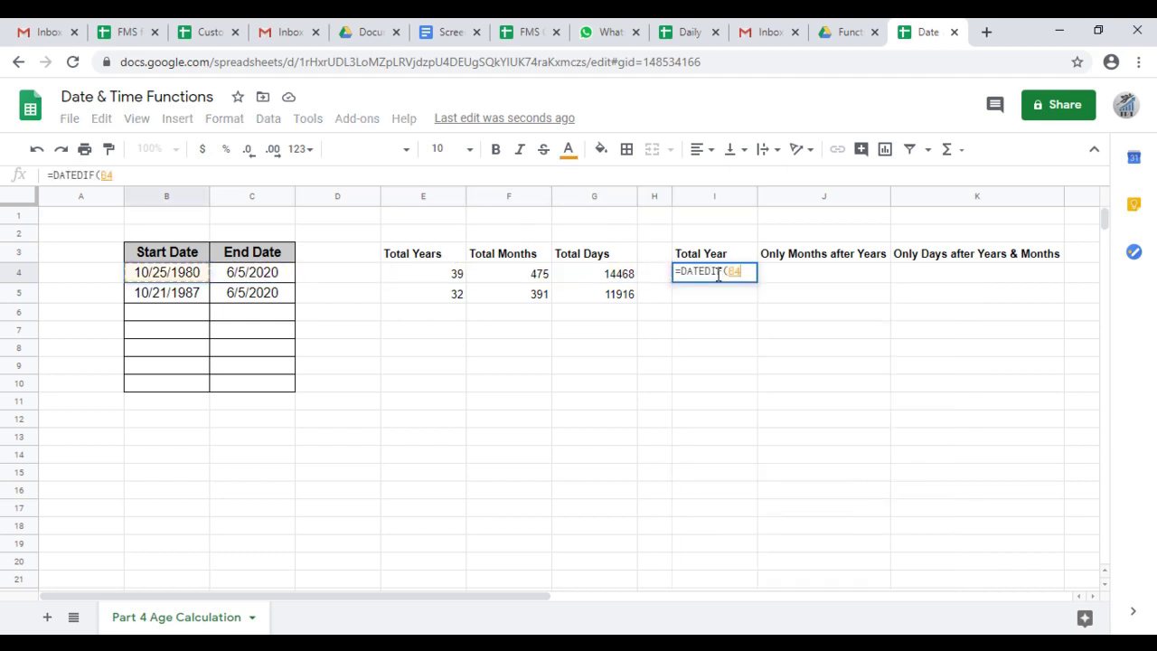
pyautogui.write(',')
pyautogui.press('Left')
pyautogui.press('Left')
pyautogui.press('Left')
pyautogui.press('Left')
pyautogui.press('Left')
pyautogui.press('Left')
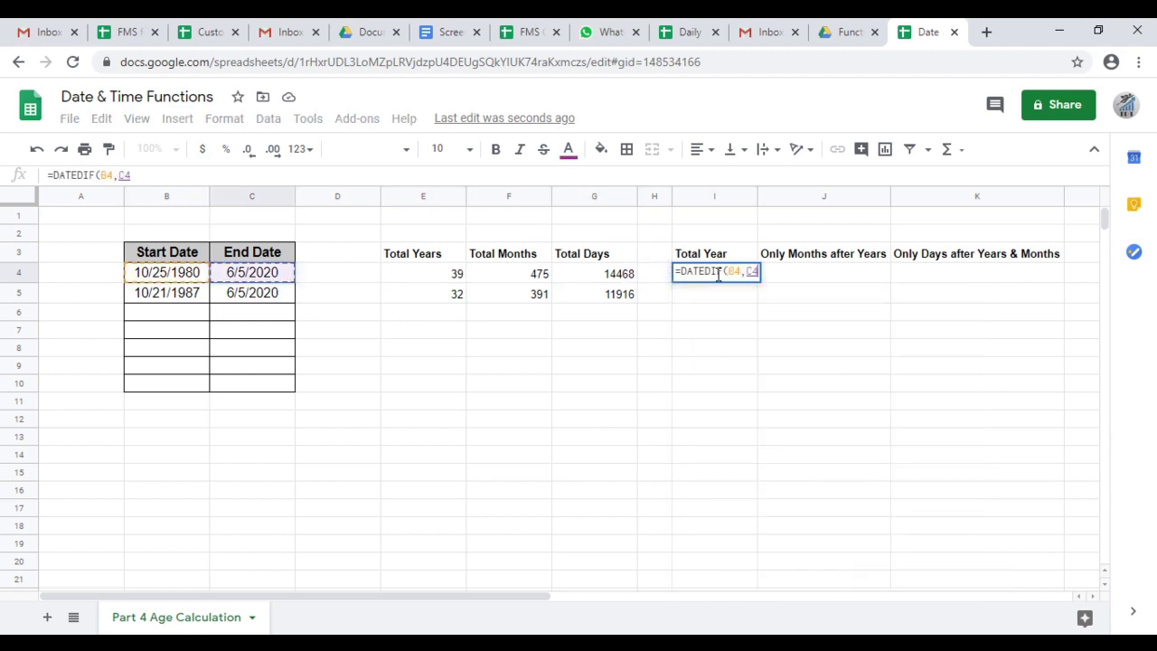
pyautogui.write(',"')
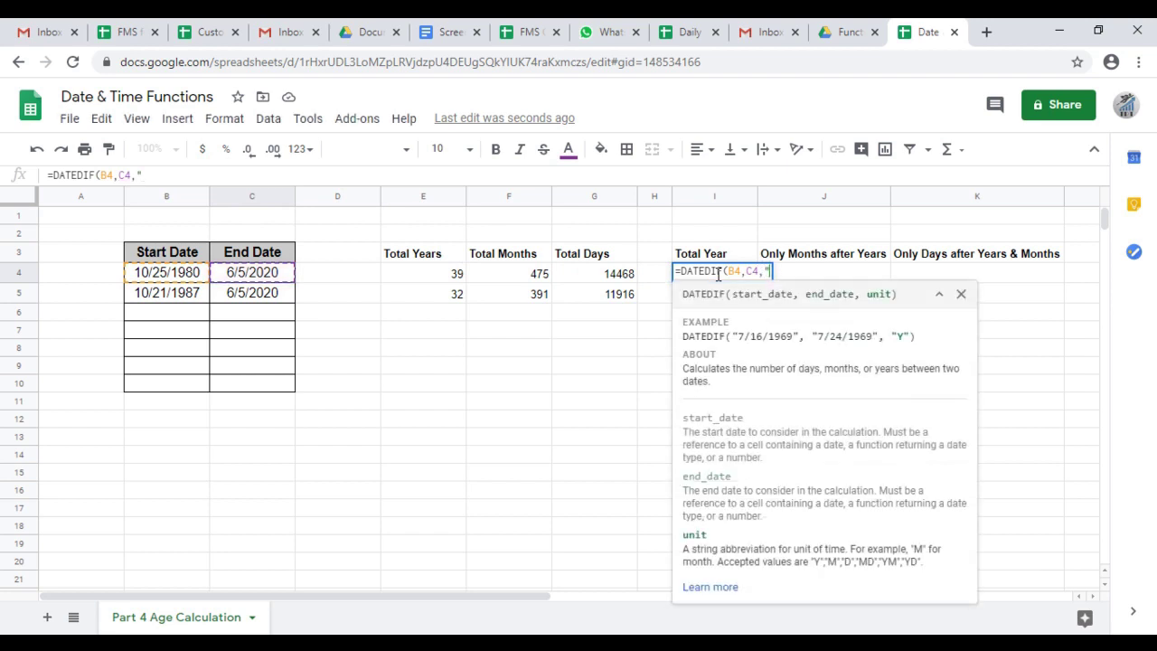
pyautogui.write('Y")')
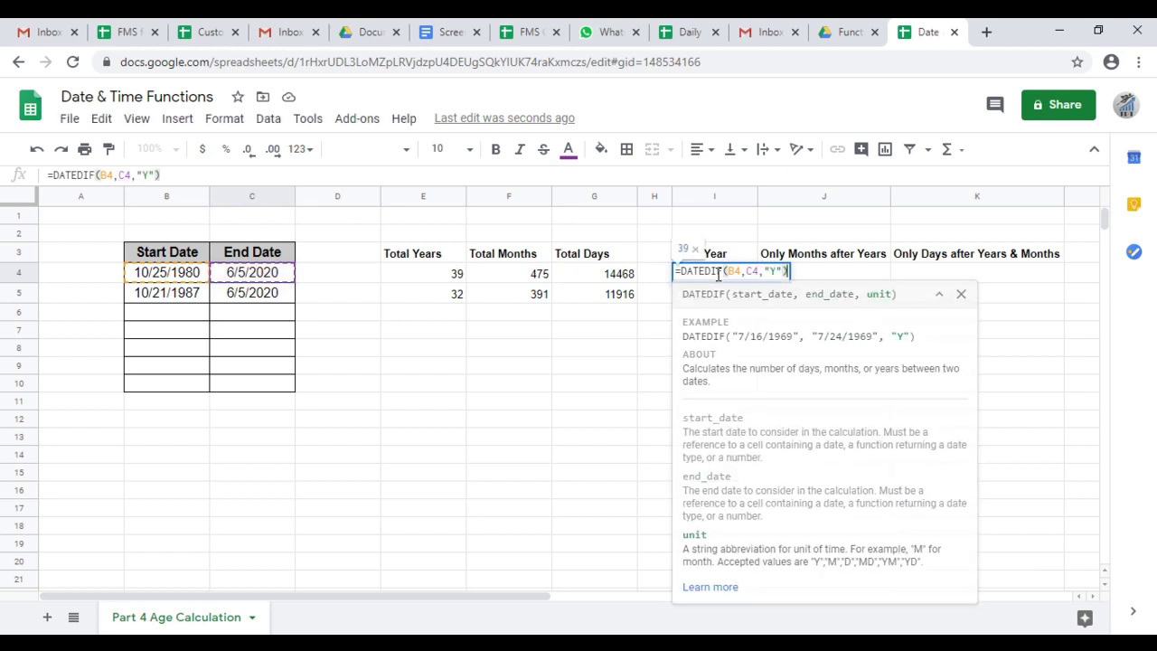
pyautogui.press('Return')
pyautogui.click(717, 274)
pyautogui.hotkey('shift', 'Down')
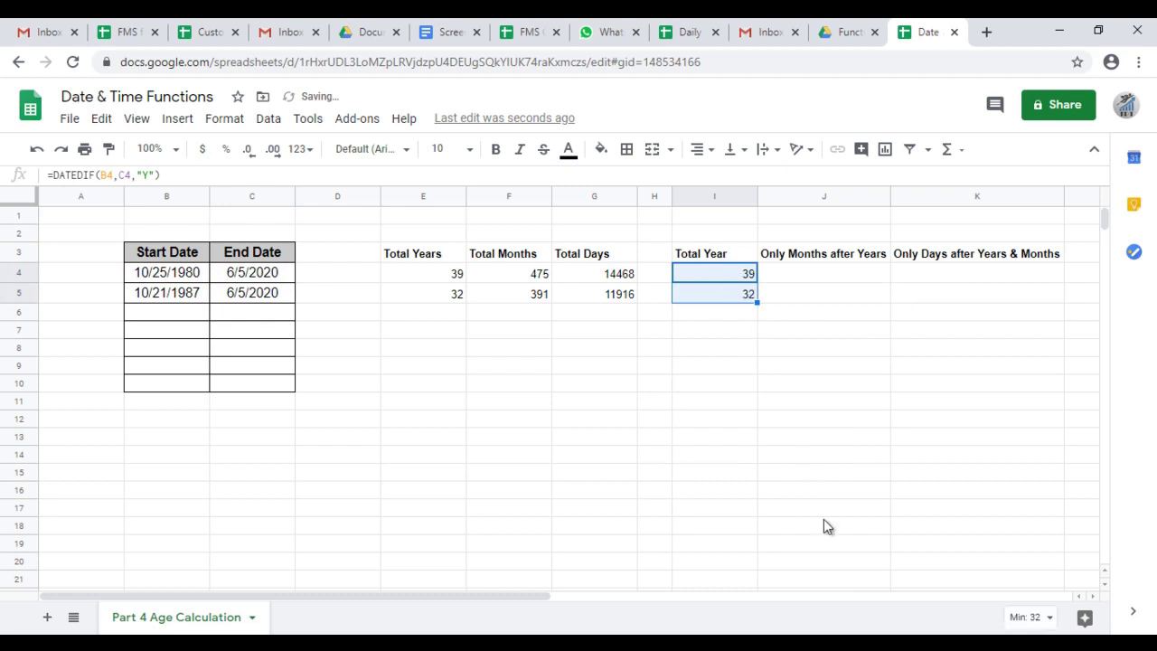
pyautogui.press('Left')
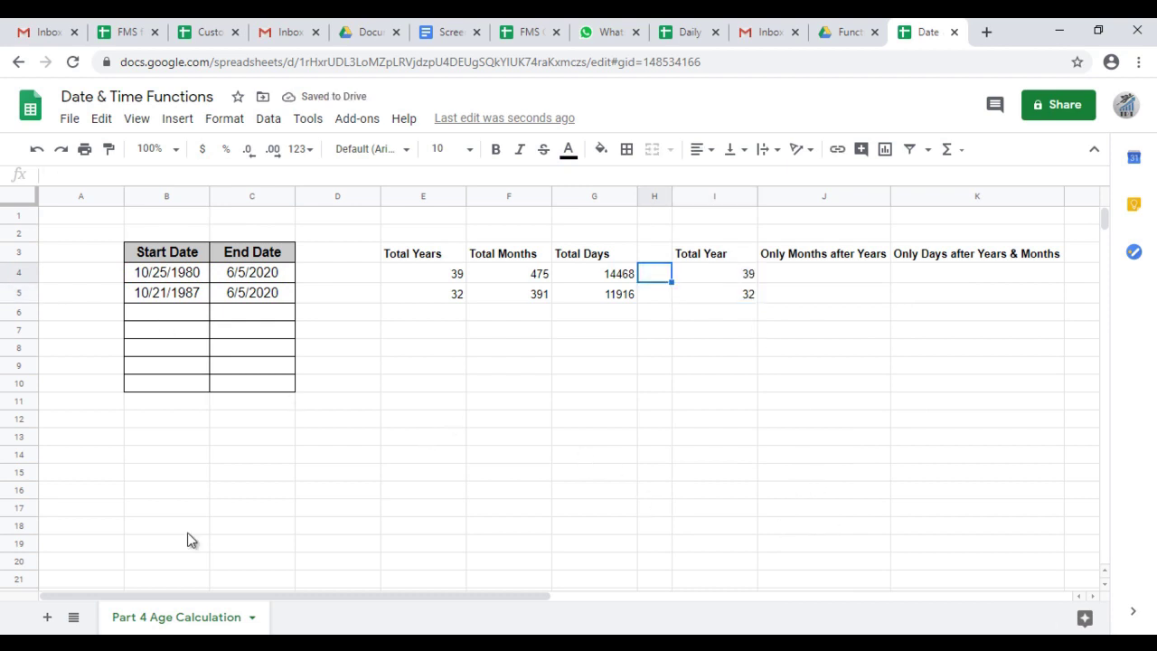
pyautogui.click(749, 278)
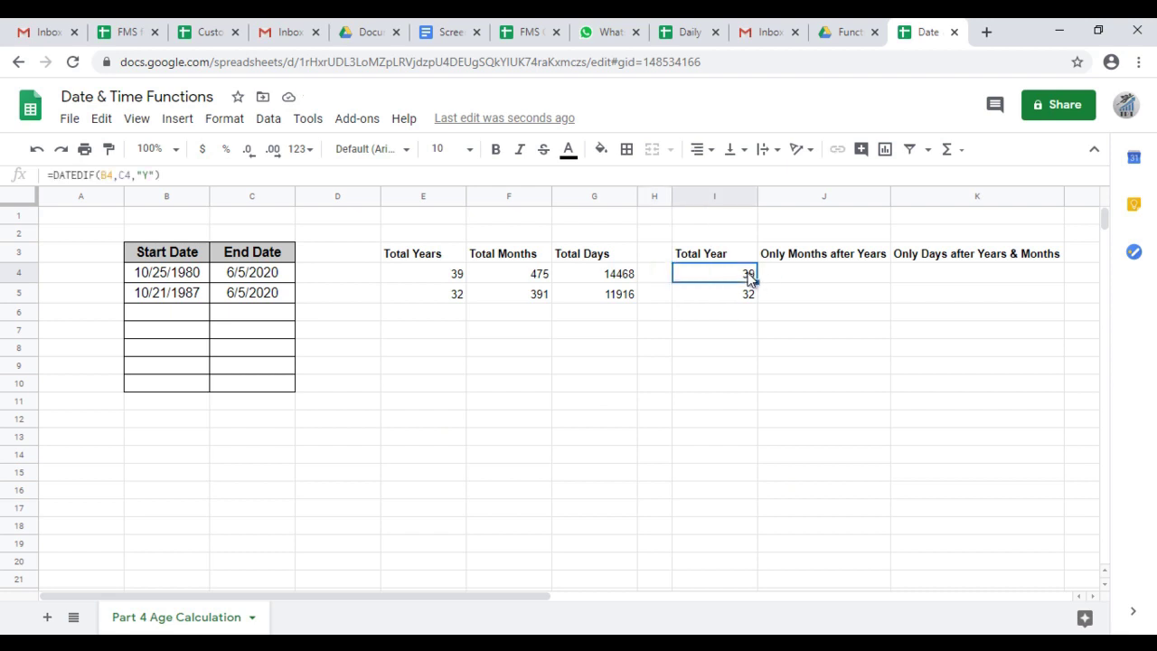
# - Delete the empty rows 6 to 10
pyautogui.press('Down')
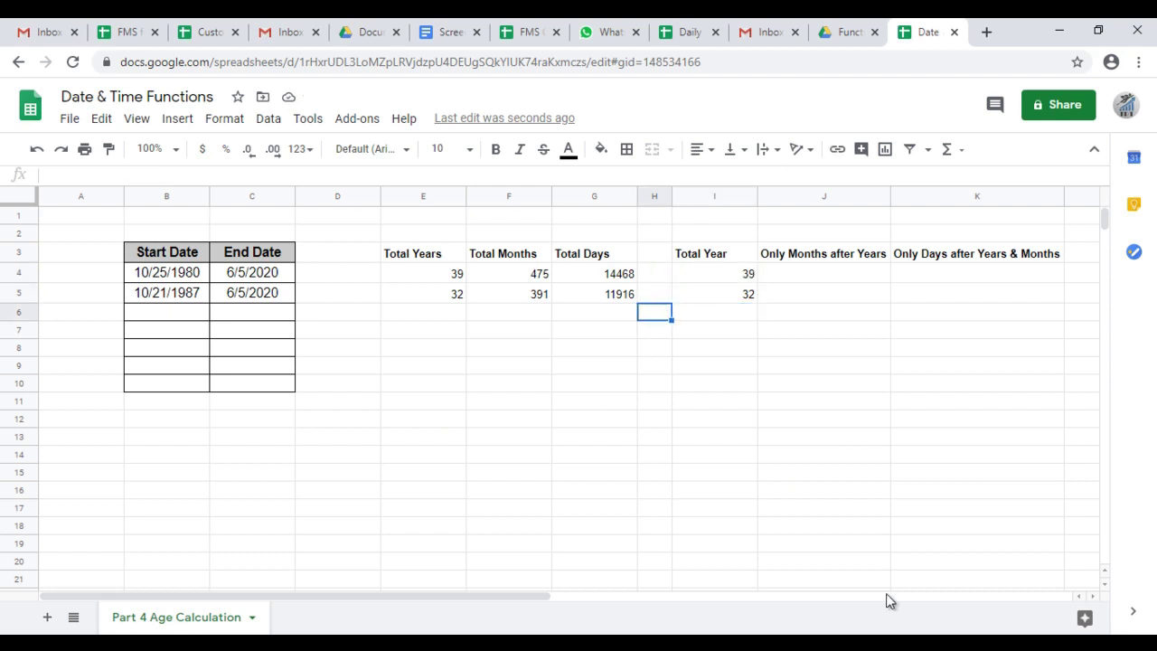
pyautogui.press('Left')
pyautogui.press('Left')
pyautogui.press('Left')
pyautogui.press('Left')
pyautogui.press('Left')
pyautogui.press('Left')
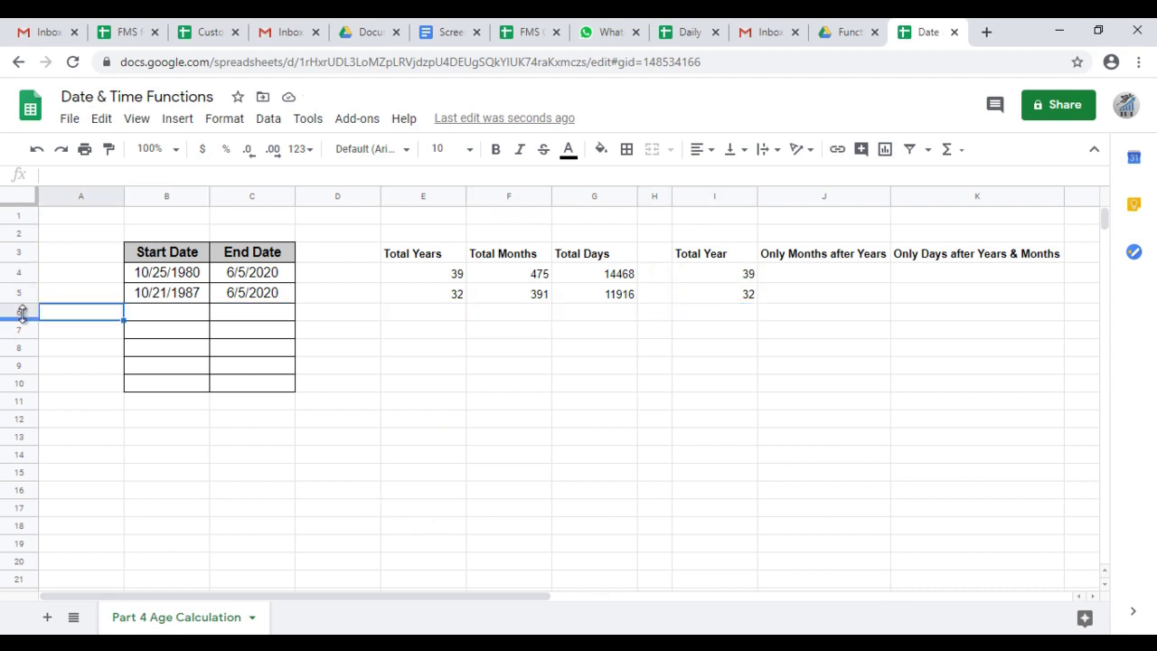
pyautogui.moveTo(19, 312); pyautogui.dragTo(20, 383)
pyautogui.rightClick(19, 384)
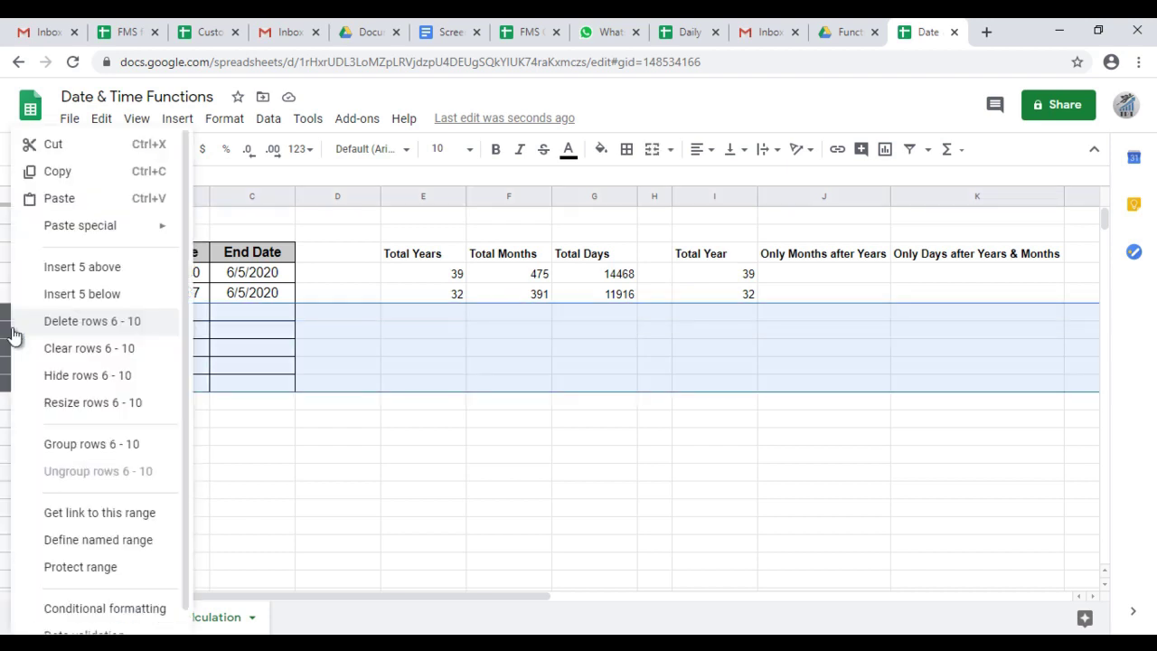
pyautogui.click(93, 321)
# - Copy the second date pair into row 6 and change the start date's month and day to 6/1
pyautogui.click(209, 336)
pyautogui.press('Up')
pyautogui.press('Up')
pyautogui.hotkey('shift', 'Right')
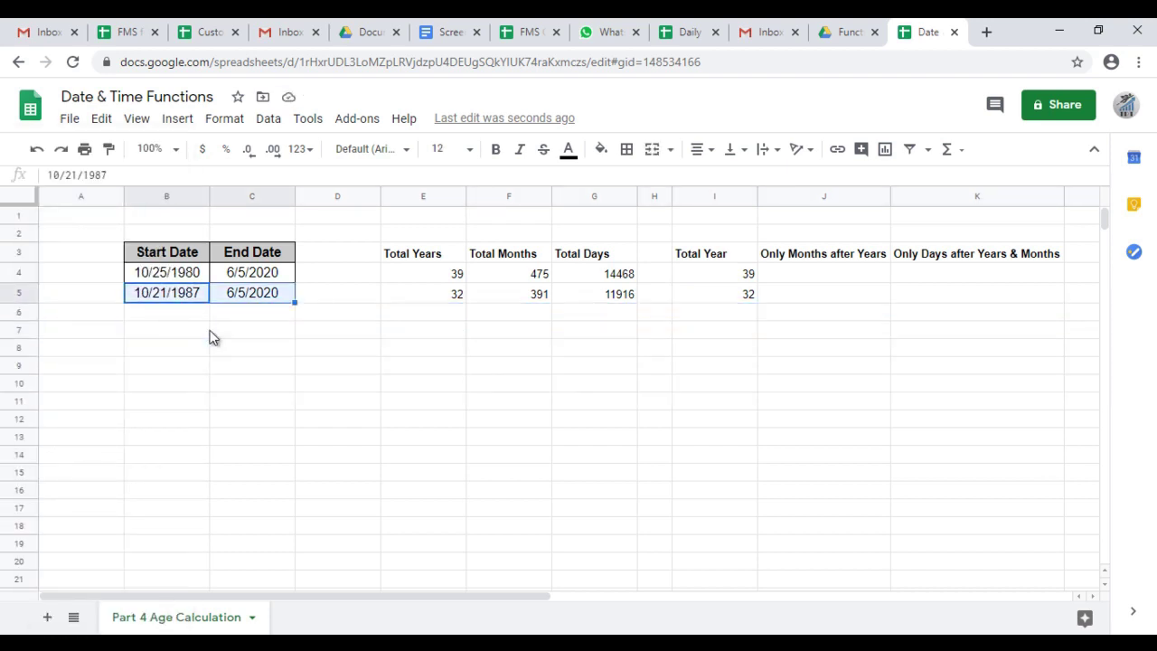
pyautogui.hotkey('shift', 'Down')
pyautogui.hotkey('ctrl', 'd')
pyautogui.doubleClick(140, 312)
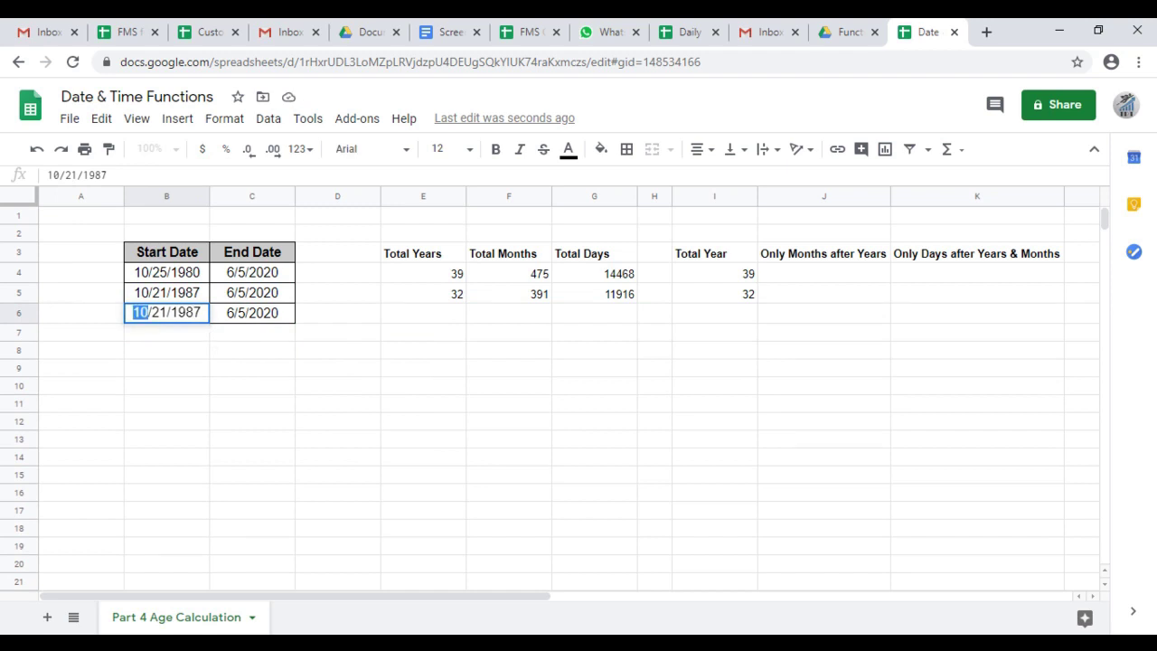
pyautogui.write('6')
pyautogui.doubleClick(155, 312)
pyautogui.write('1')
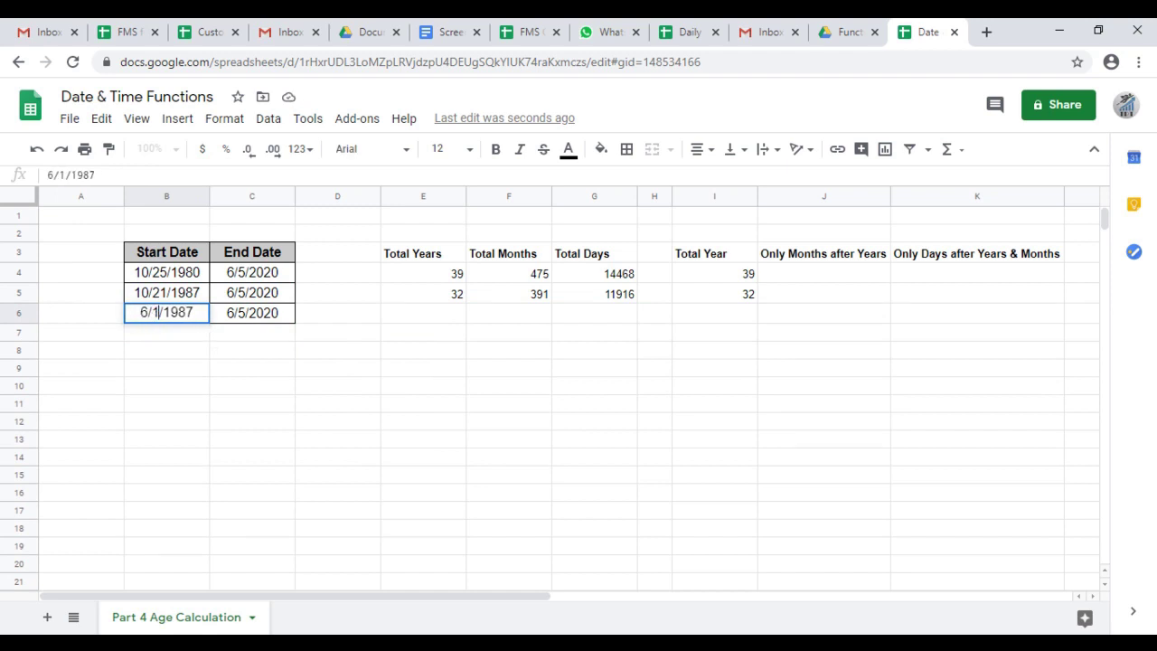
pyautogui.press('Return')
pyautogui.press('Up')
pyautogui.press('Right')
pyautogui.press('Right')
pyautogui.press('Right')
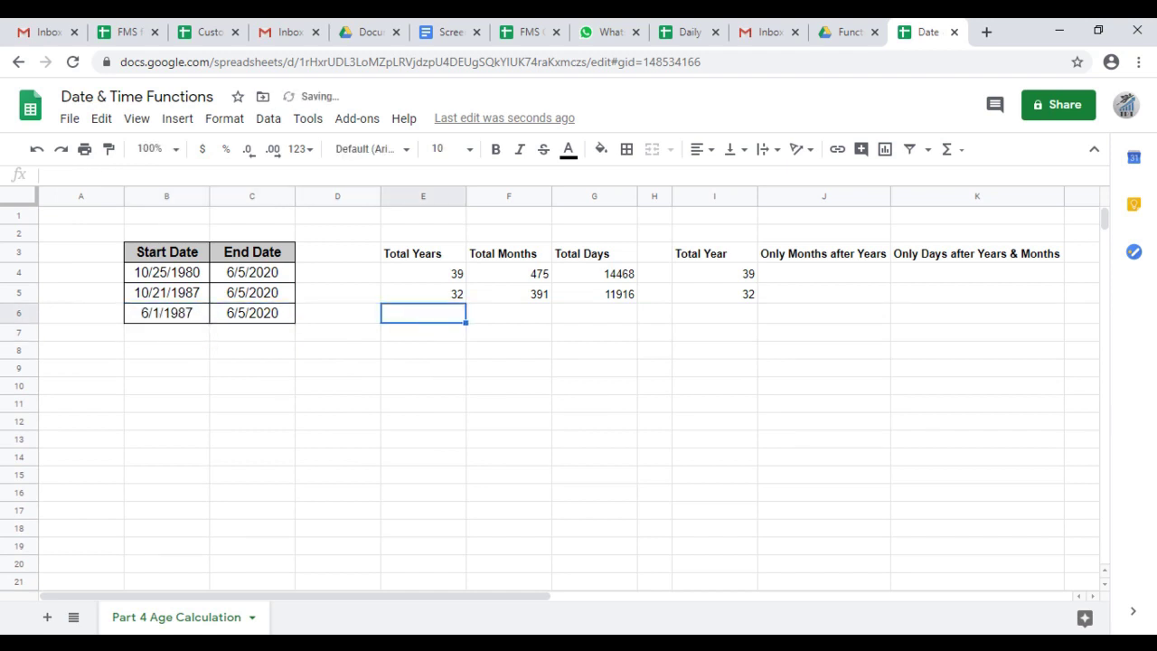
# - Fill the years formula into E6 and change the row 6 start year to 2020
pyautogui.hotkey('shift', 'Up')
pyautogui.hotkey('ctrl', 'd')
pyautogui.press('Left')
pyautogui.press('Left')
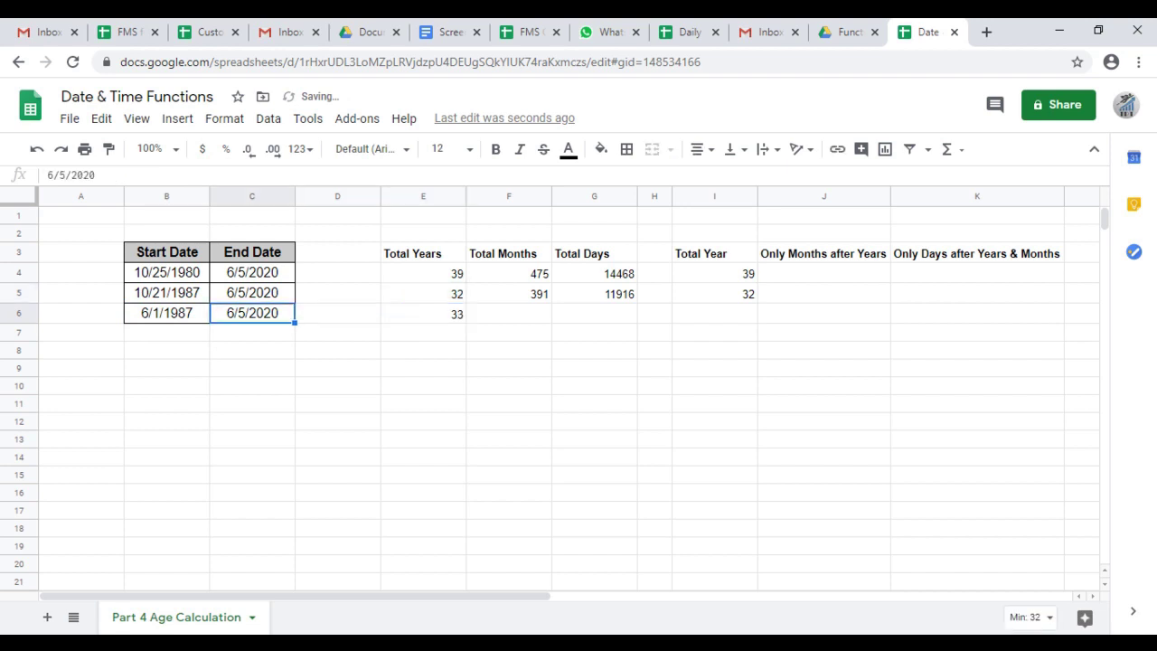
pyautogui.press('Left')
pyautogui.doubleClick(163, 312)
pyautogui.hotkey('shift', 'Right')
pyautogui.hotkey('shift', 'Right')
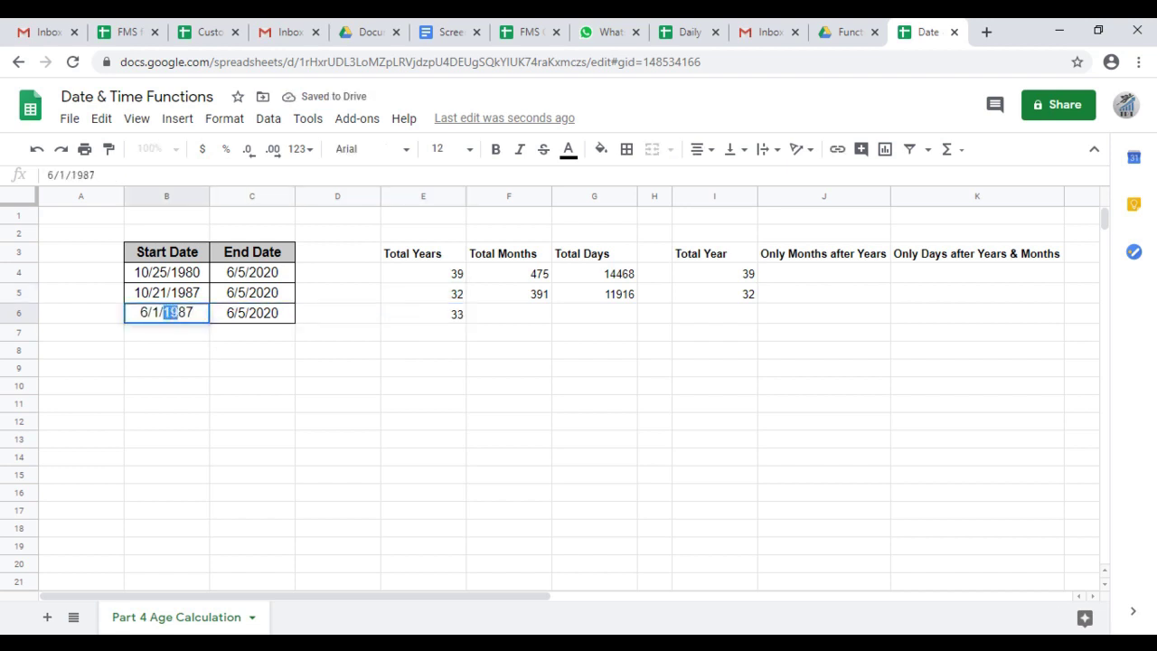
pyautogui.hotkey('shift', 'Right')
pyautogui.hotkey('shift', 'Right')
pyautogui.write('2020')
pyautogui.press('Return')
pyautogui.press('Up')
pyautogui.press('Right')
pyautogui.press('Right')
pyautogui.press('Right')
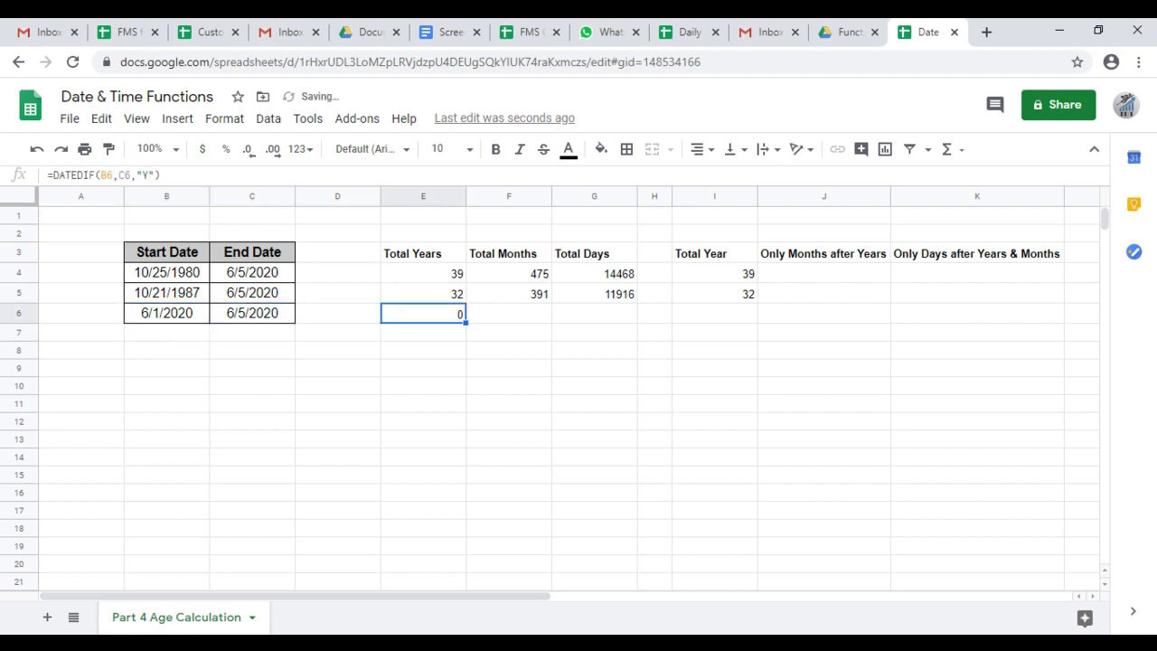
pyautogui.press('Right')
# - Copy the Total Months and Total Days formulas into row 6, giving 0 months and 4 days
pyautogui.hotkey('ctrl', 'c')
pyautogui.press('Up')
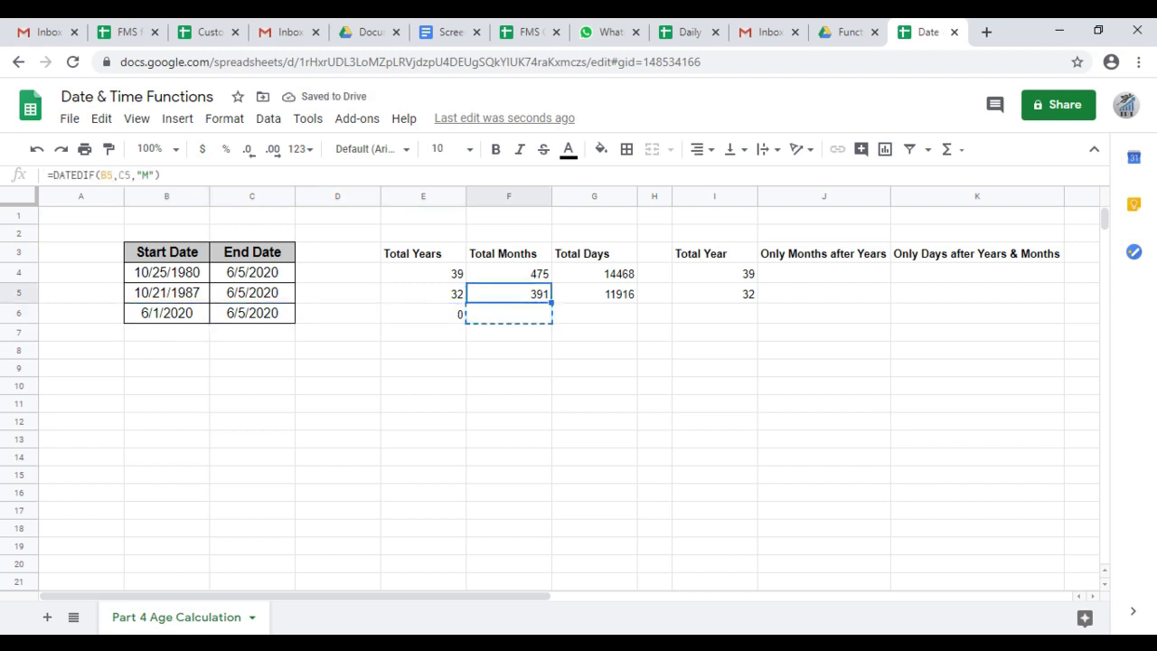
pyautogui.hotkey('ctrl', 'c')
pyautogui.press('Down')
pyautogui.hotkey('ctrl', 'v')
pyautogui.press('Right')
pyautogui.press('Up')
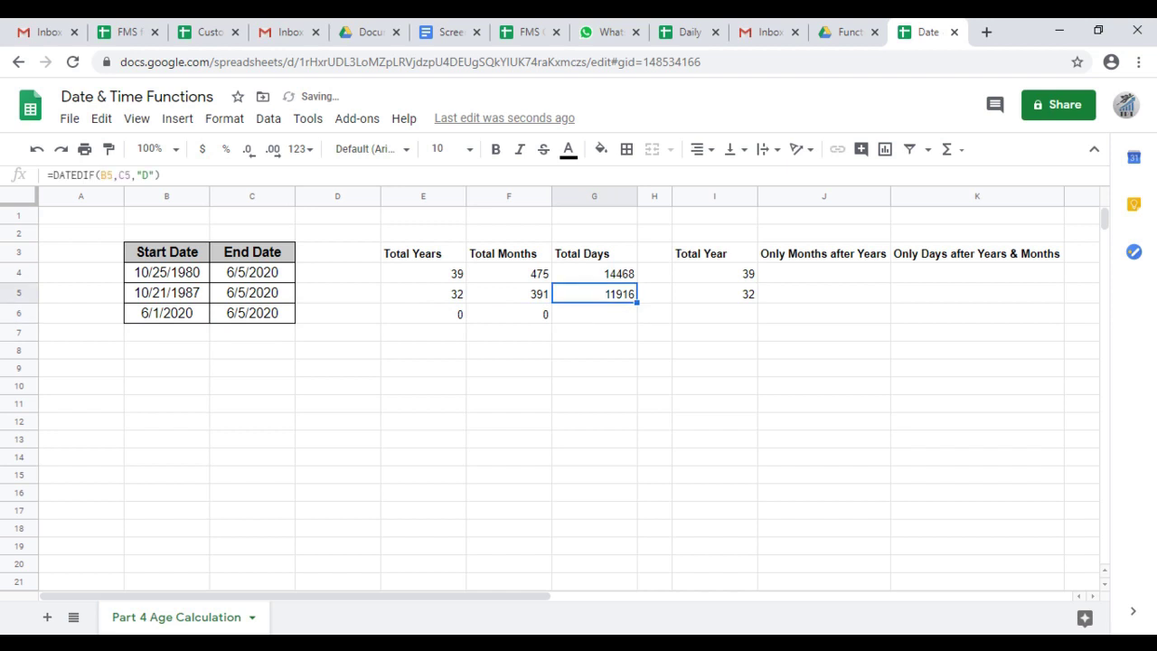
pyautogui.hotkey('ctrl', 'c')
pyautogui.press('Down')
pyautogui.hotkey('ctrl', 'v')
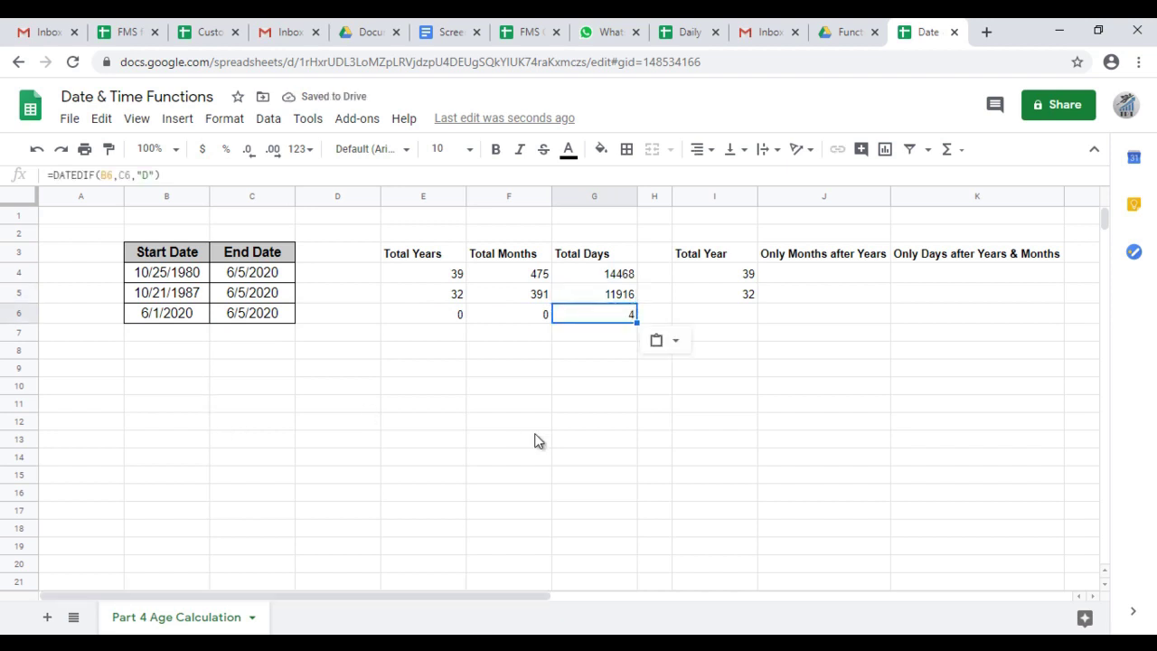
# - Fill the Total Year formula down into I6, giving 0
pyautogui.press('Right')
pyautogui.press('Right')
pyautogui.hotkey('shift', 'Up')
pyautogui.hotkey('ctrl', 'd')
pyautogui.press('Up')
pyautogui.press('Up')
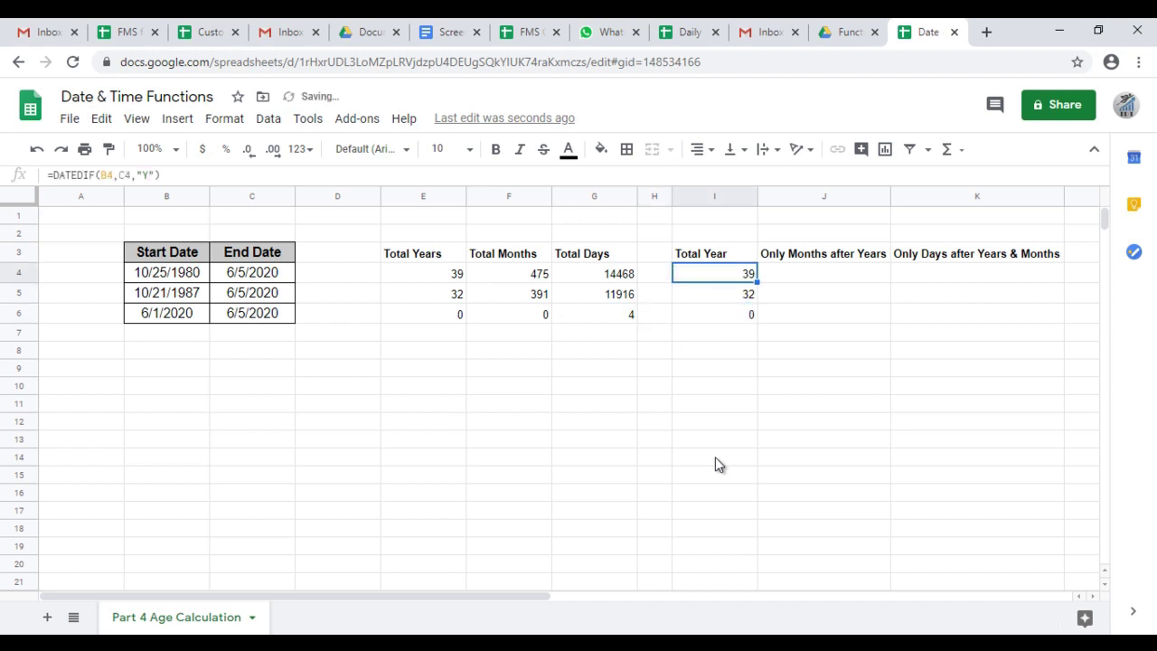
pyautogui.press('Right')
pyautogui.press('Left')
pyautogui.press('Left')
pyautogui.press('Left')
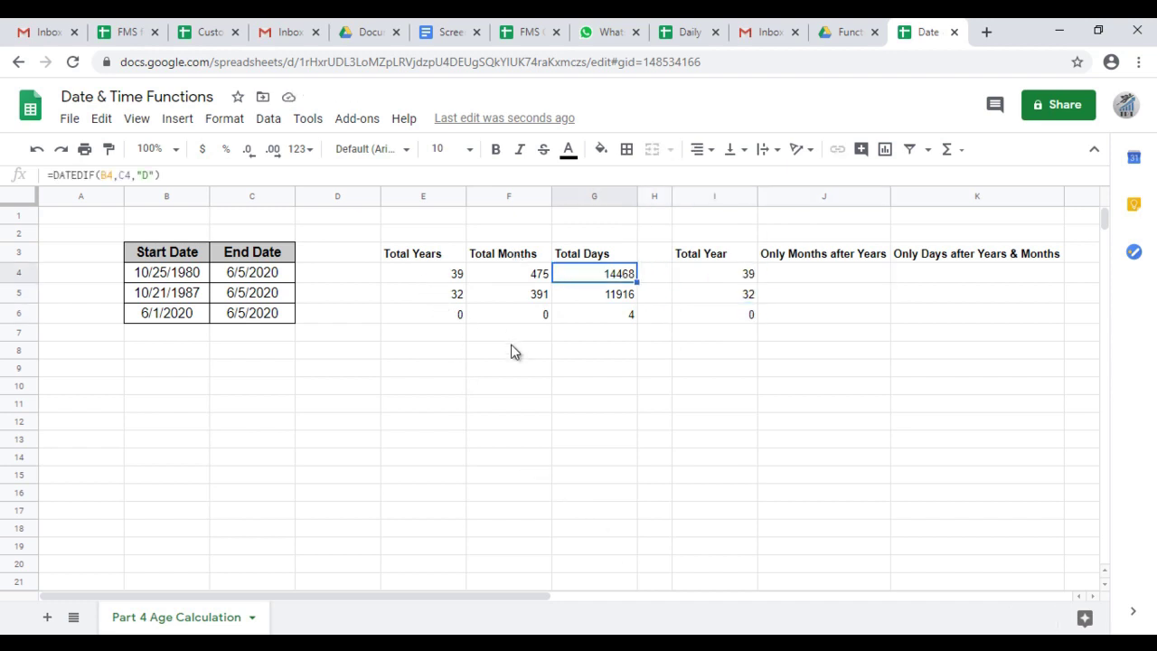
pyautogui.click(713, 281)
# - Enter =DATEDIF(B4,C4,"YM") in J4 and fill it down to J6
pyautogui.click(841, 277)
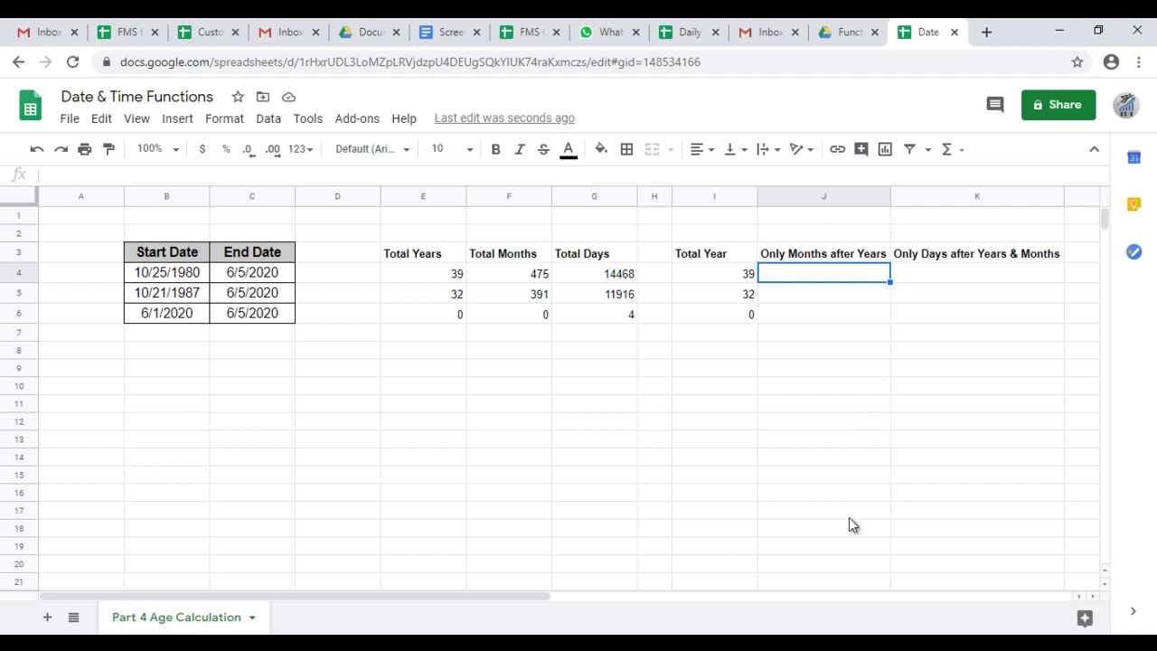
pyautogui.write('=date')
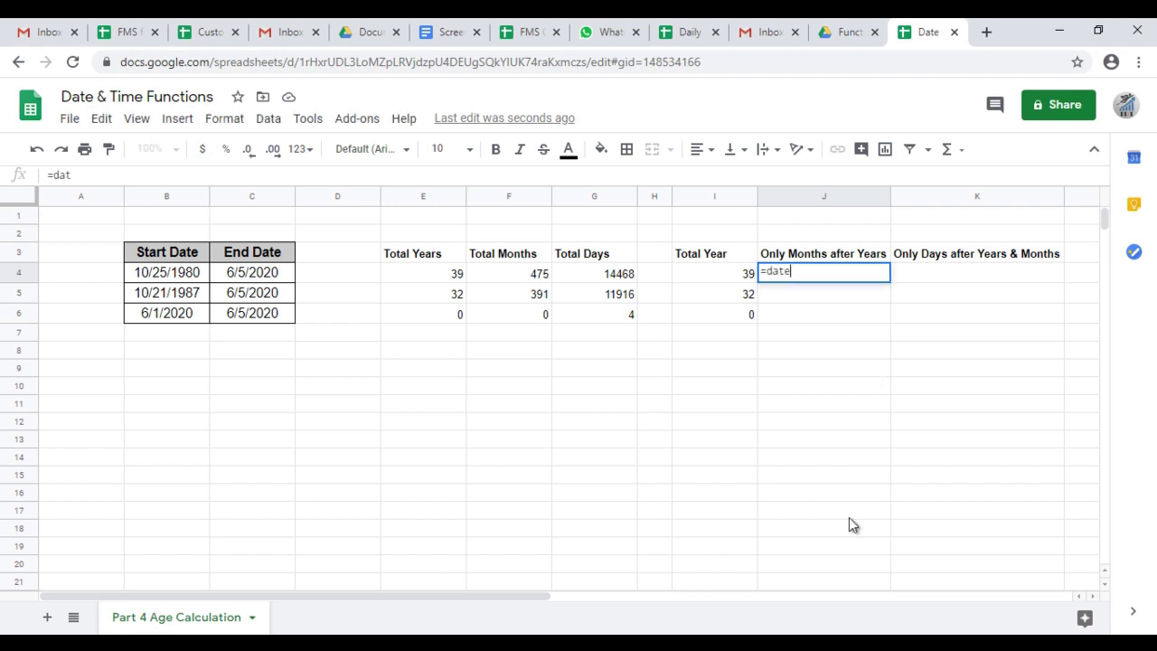
pyautogui.write('dif(')
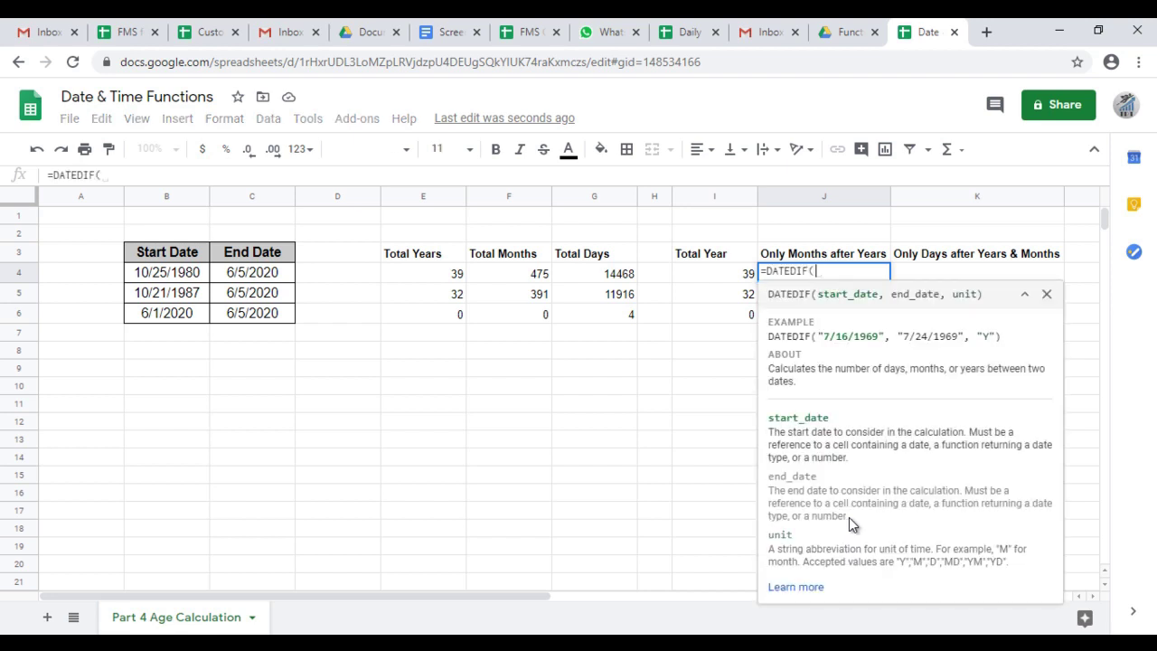
pyautogui.press('Left')
pyautogui.press('Left')
pyautogui.press('Left')
pyautogui.press('Left')
pyautogui.press('Left')
pyautogui.press('Left')
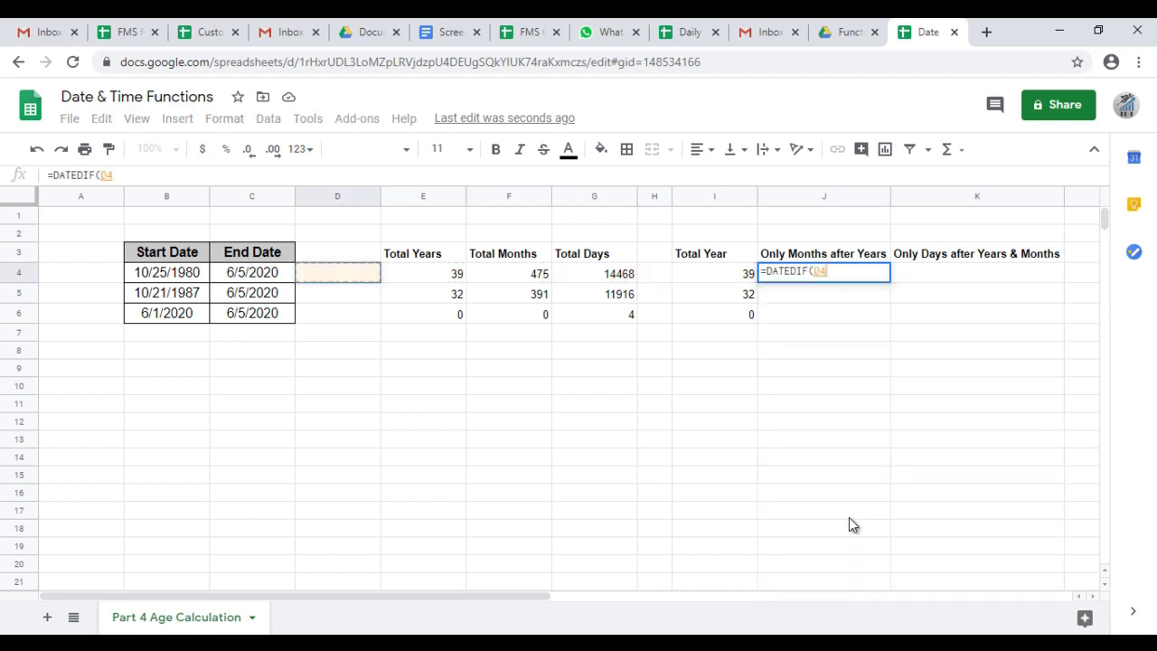
pyautogui.press('Left')
pyautogui.press('Left')
pyautogui.write(',')
pyautogui.press('Left')
pyautogui.press('Left')
pyautogui.press('Left')
pyautogui.press('Left')
pyautogui.press('Left')
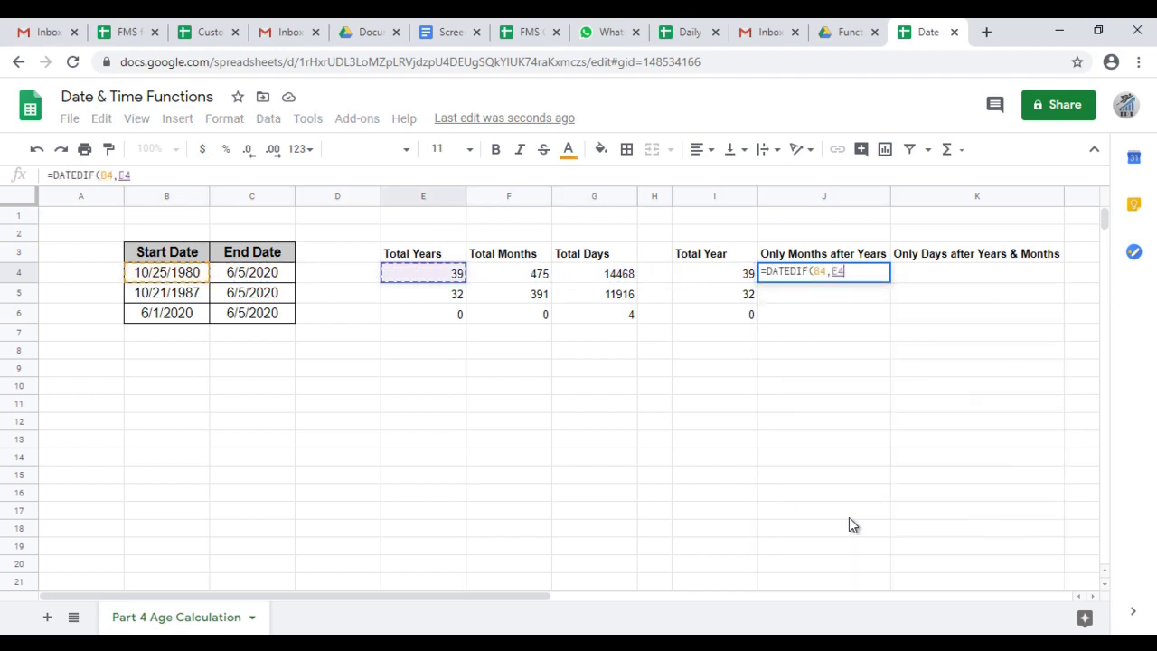
pyautogui.press('Left')
pyautogui.press('Left')
pyautogui.write(',')
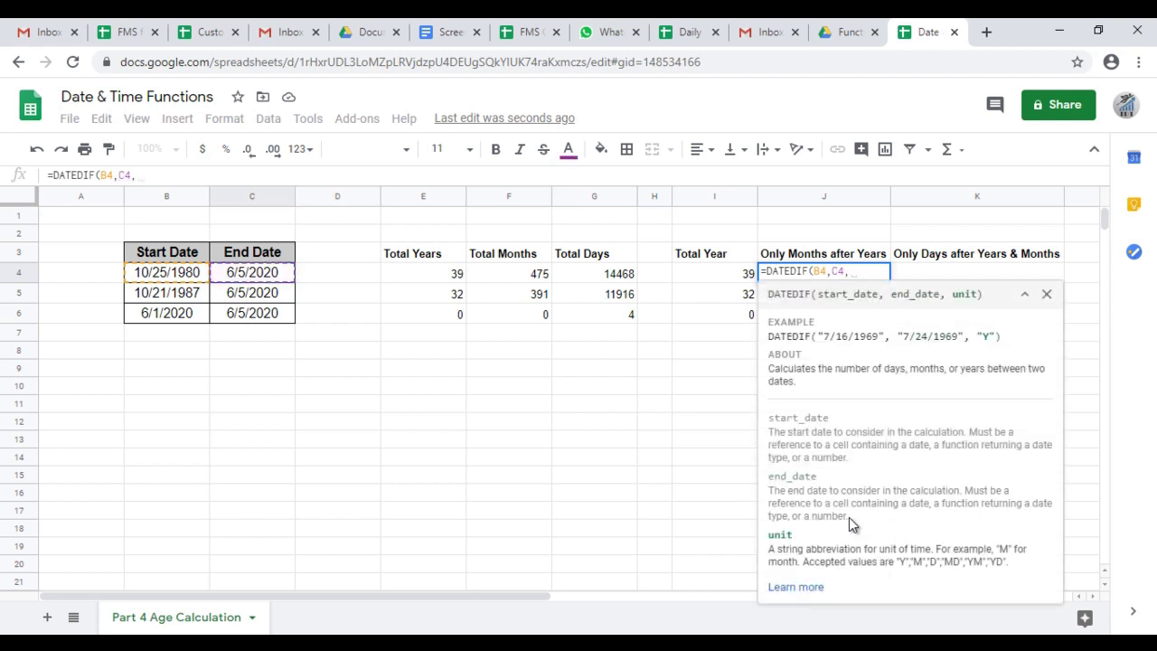
pyautogui.write('"YM"')
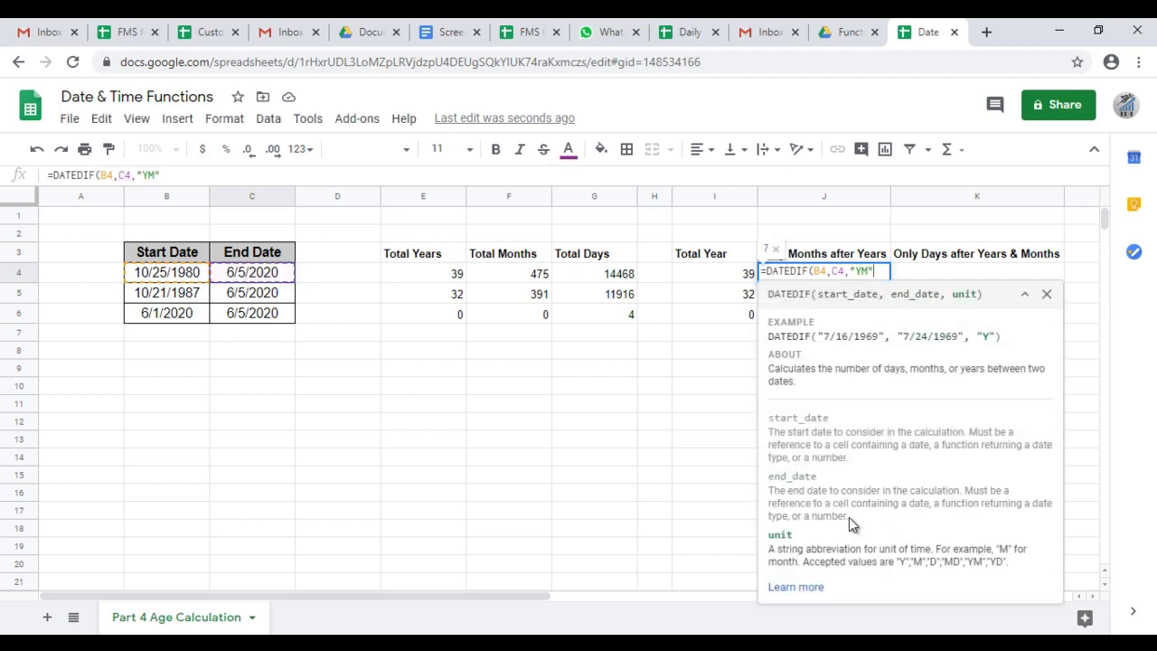
pyautogui.write(')')
pyautogui.press('Return')
pyautogui.press('Up')
pyautogui.hotkey('shift', 'Down')
pyautogui.hotkey('shift', 'Down')
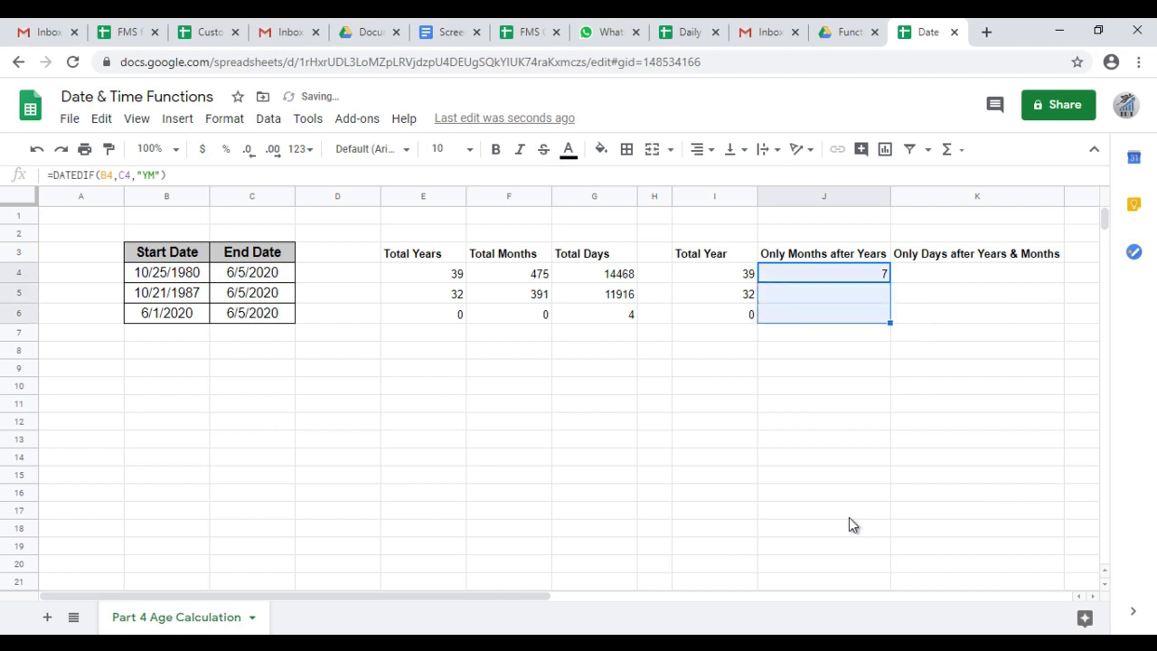
pyautogui.hotkey('ctrl', 'd')
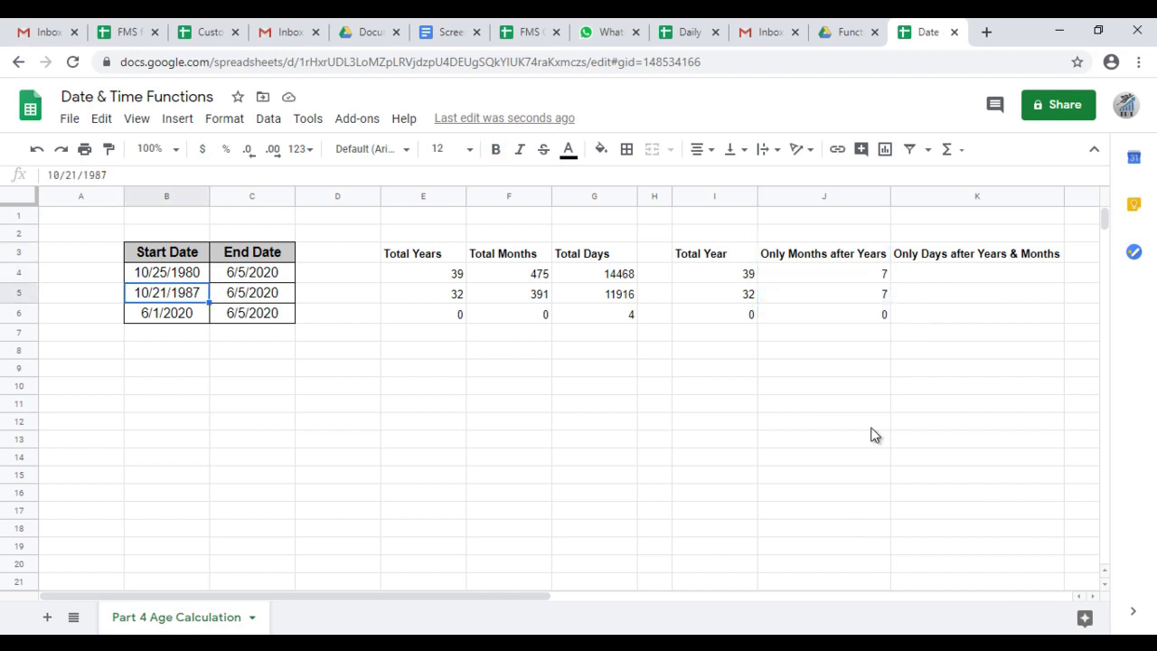
# - Change the start date in B5 to 12/21/1987
pyautogui.press('Left')
pyautogui.press('Left')
pyautogui.press('Left')
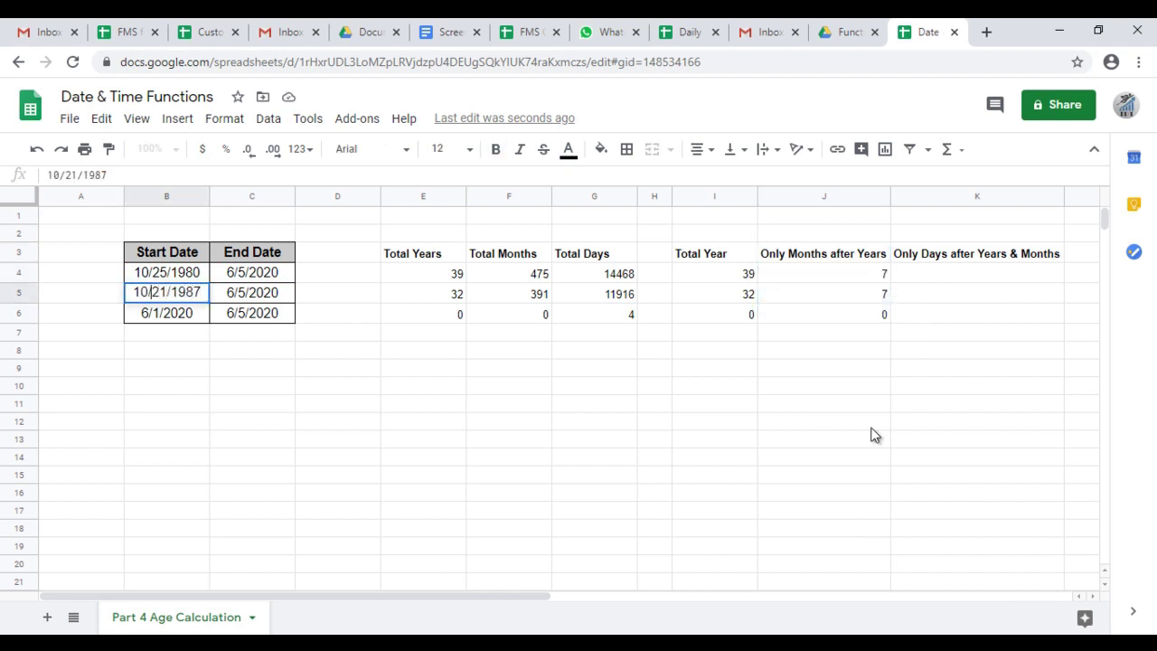
pyautogui.hotkey('shift', 'Left')
pyautogui.write('12')
pyautogui.press('Return')
pyautogui.press('Up')
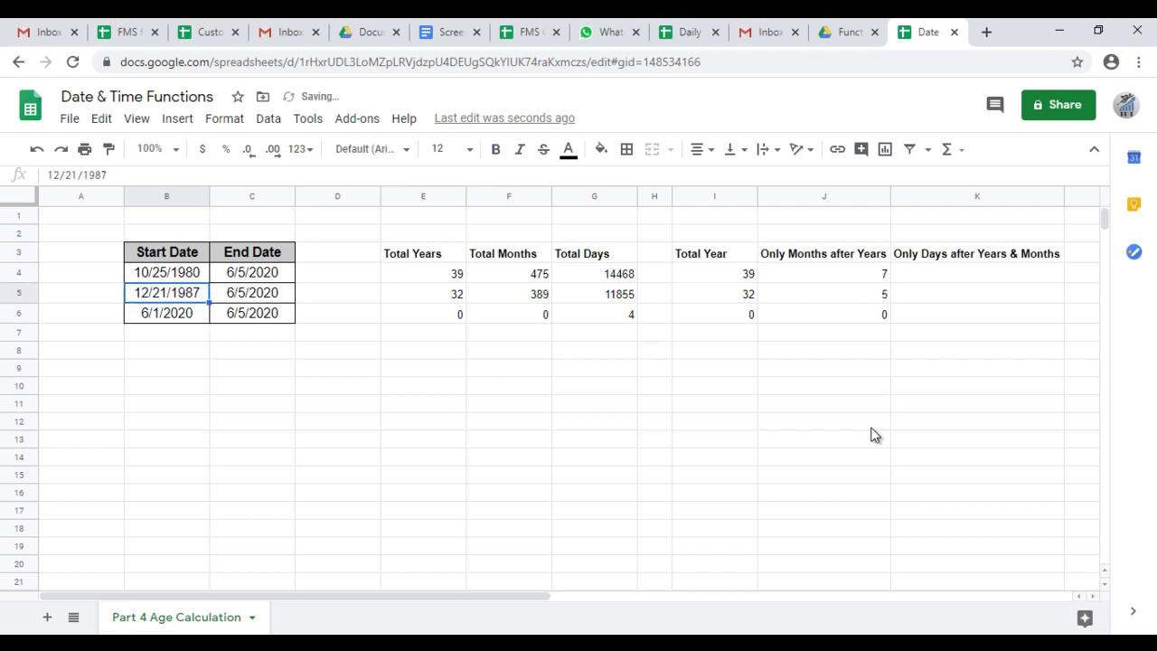
pyautogui.press('Up')
pyautogui.press('Right')
pyautogui.press('Right')
pyautogui.press('Right')
pyautogui.press('Right')
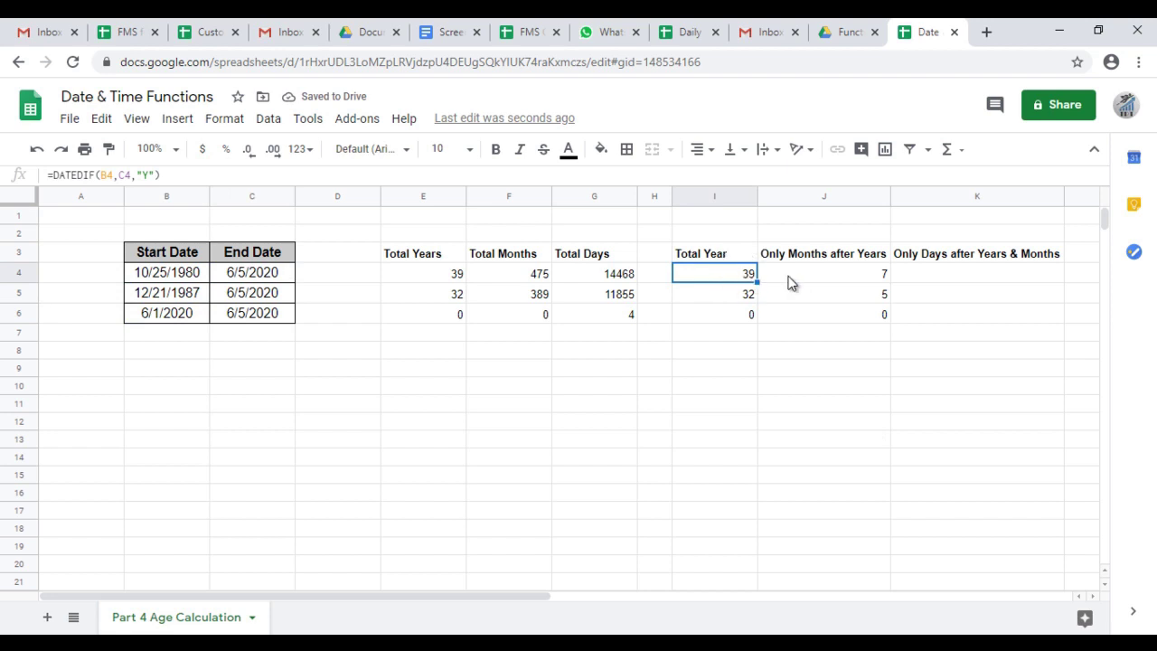
# - Review the months-after-years formulas in rows 4 to 6
pyautogui.click(856, 279)
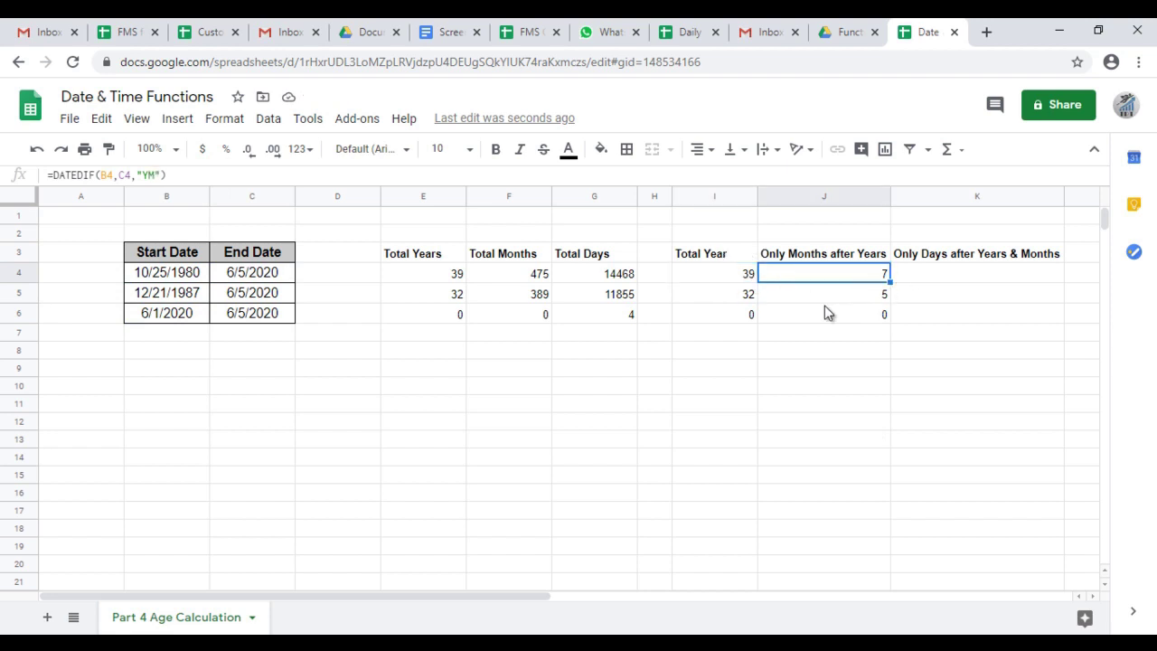
pyautogui.click(754, 295)
pyautogui.click(857, 299)
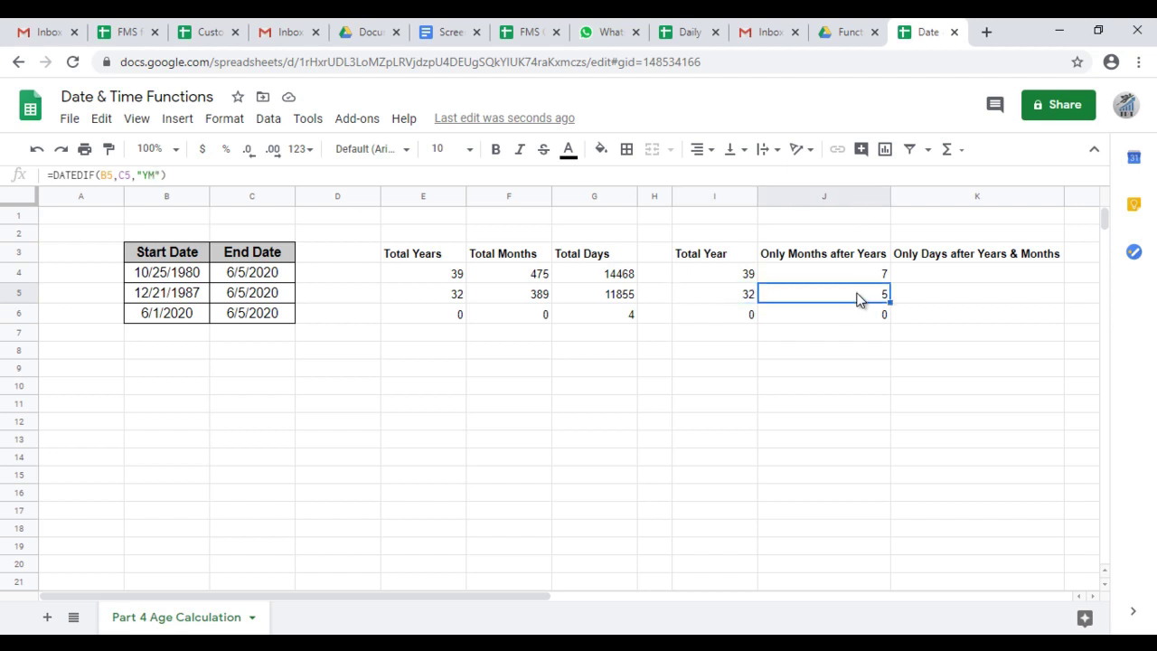
pyautogui.click(811, 319)
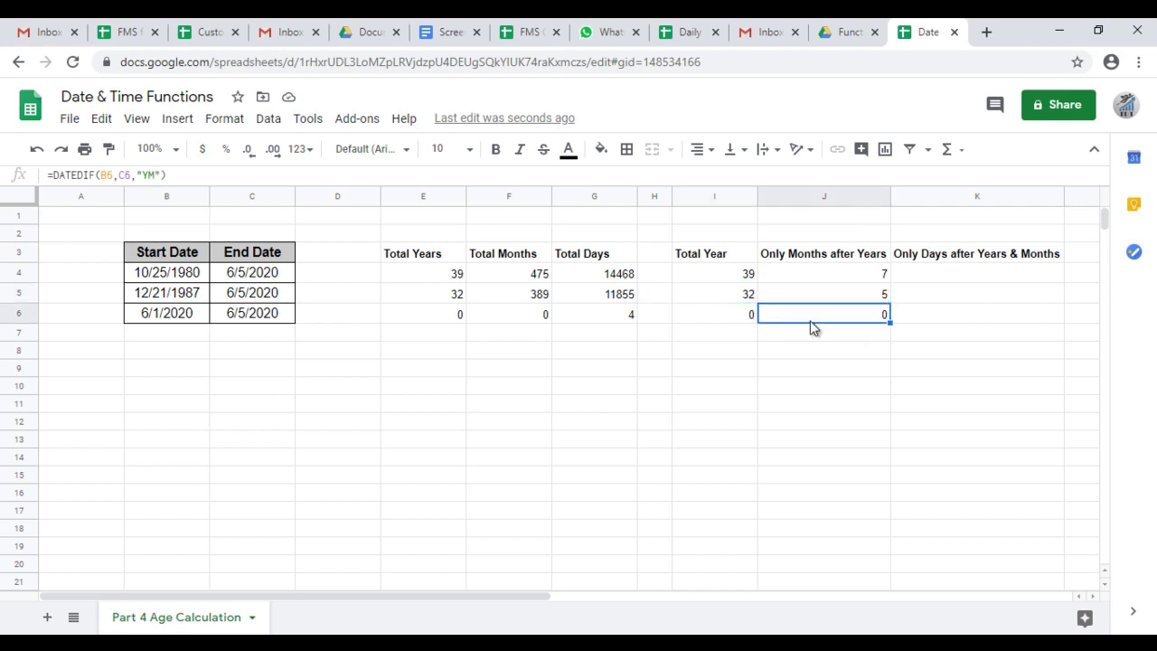
# - Enter =DATEDIF(B4,C4,"MD") in K4 so it shows 11
pyautogui.click(939, 277)
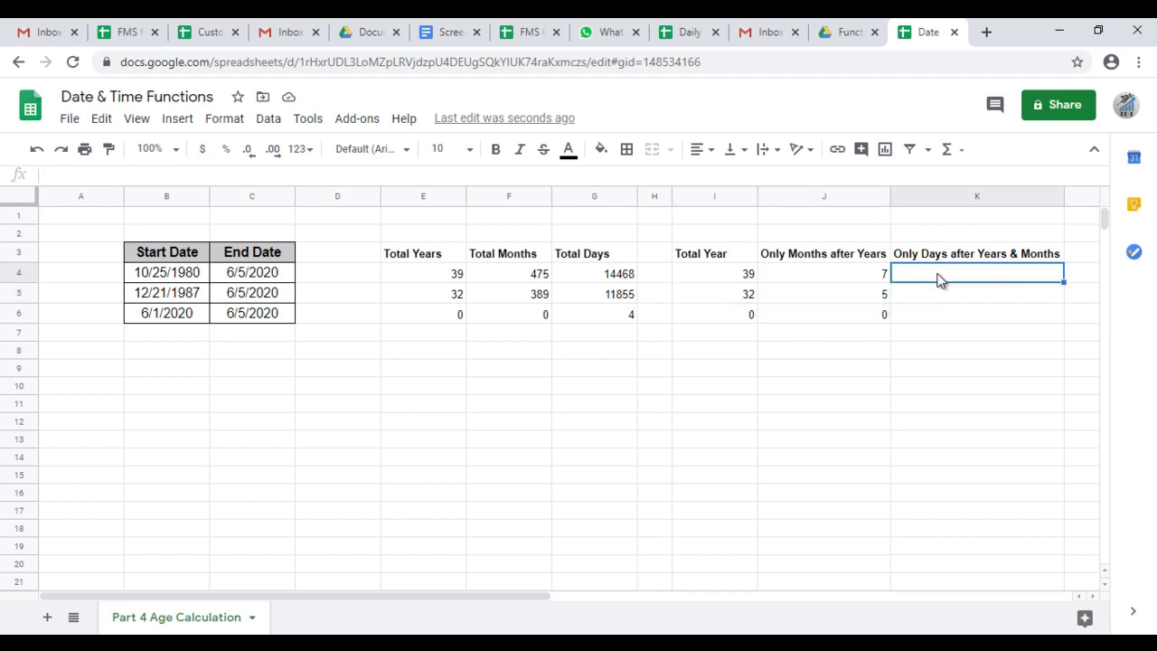
pyautogui.doubleClick(938, 277)
pyautogui.press('Left')
pyautogui.click(983, 280)
pyautogui.write('=dat')
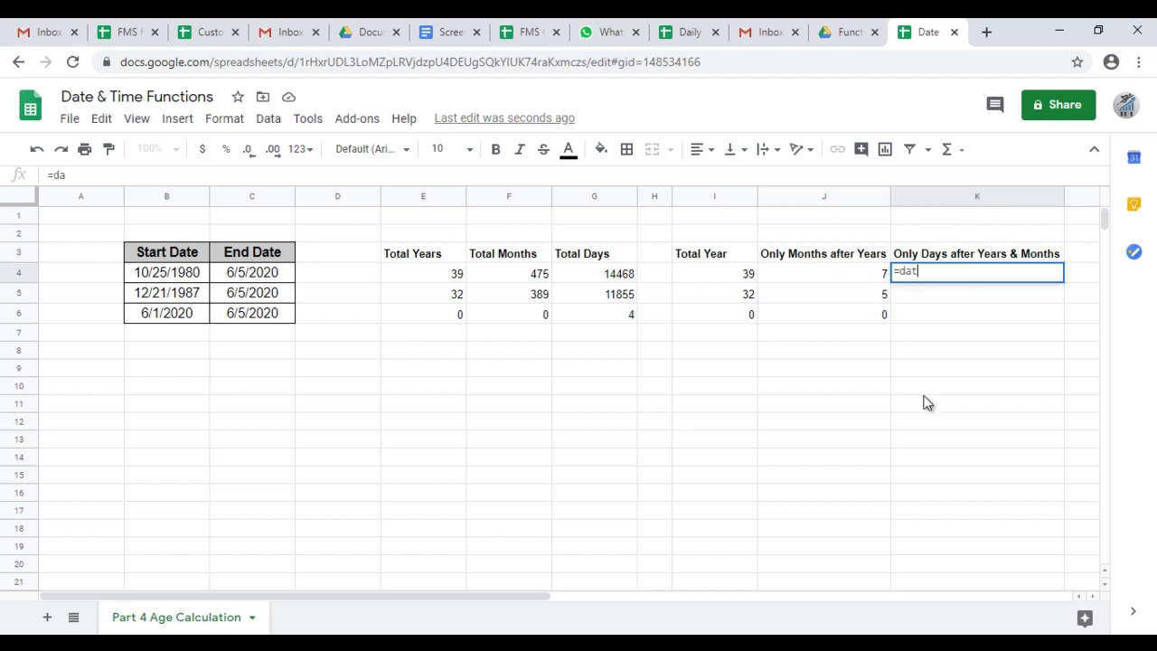
pyautogui.write('edif')
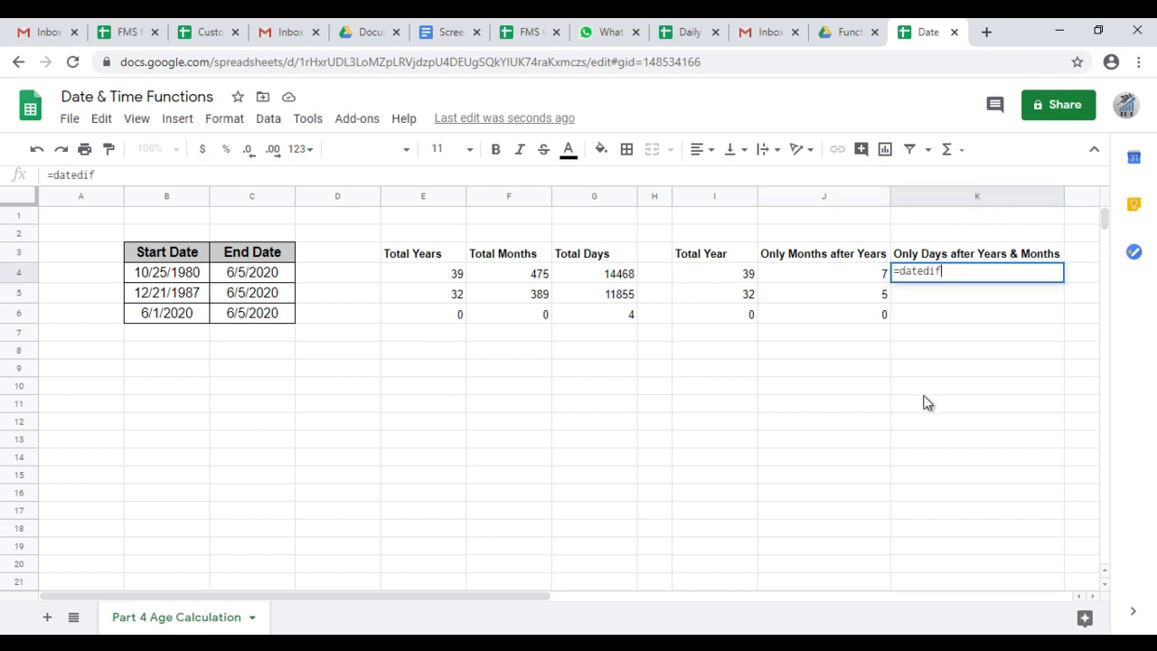
pyautogui.write('(')
pyautogui.press('Left')
pyautogui.press('Left')
pyautogui.press('Left')
pyautogui.press('Left')
pyautogui.press('Left')
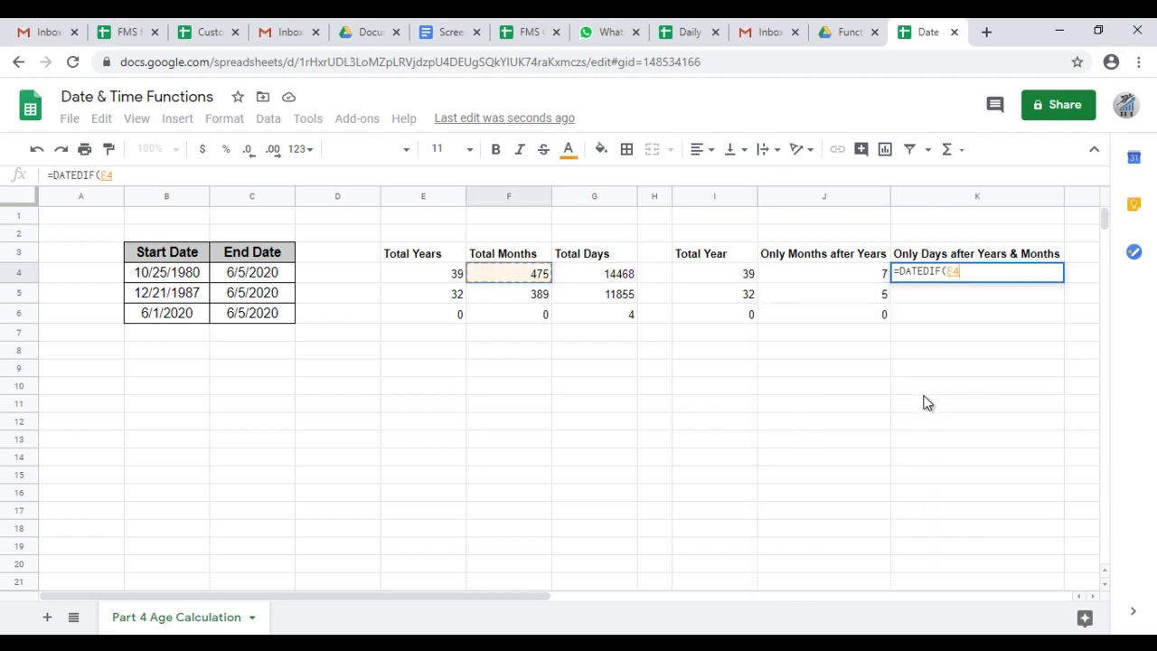
pyautogui.press('Left')
pyautogui.press('Left')
pyautogui.press('Left')
pyautogui.press('Left')
pyautogui.write(',')
pyautogui.press('Left')
pyautogui.press('Left')
pyautogui.press('Left')
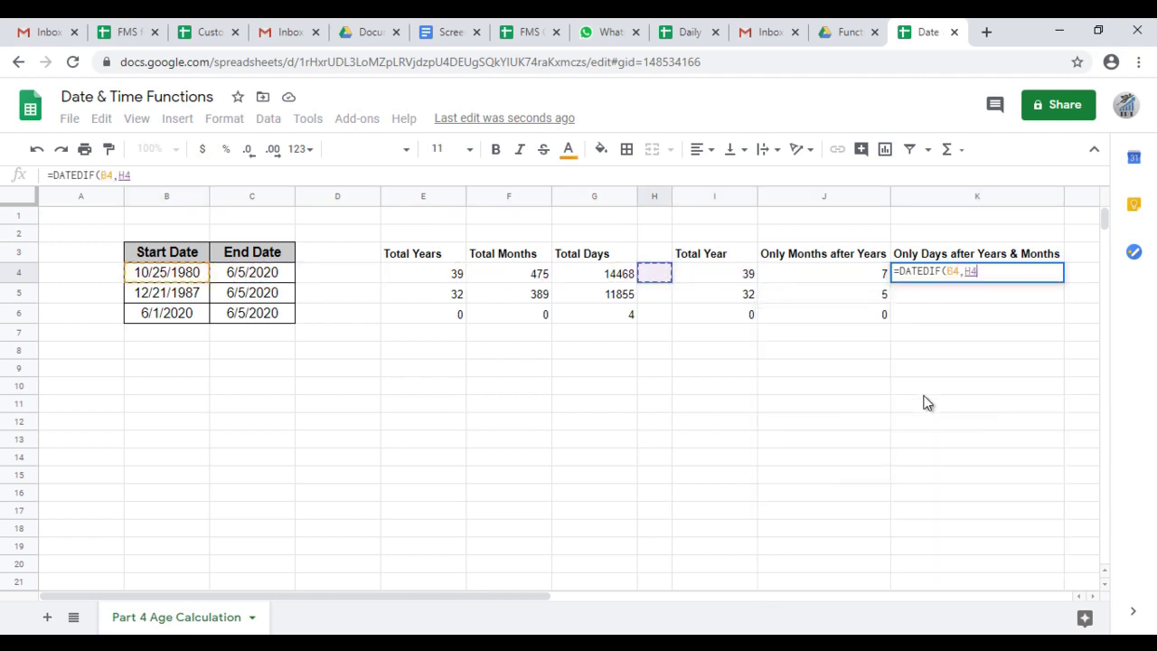
pyautogui.press('Left')
pyautogui.press('Left')
pyautogui.press('Left')
pyautogui.press('Left')
pyautogui.press('Left')
pyautogui.write(',')
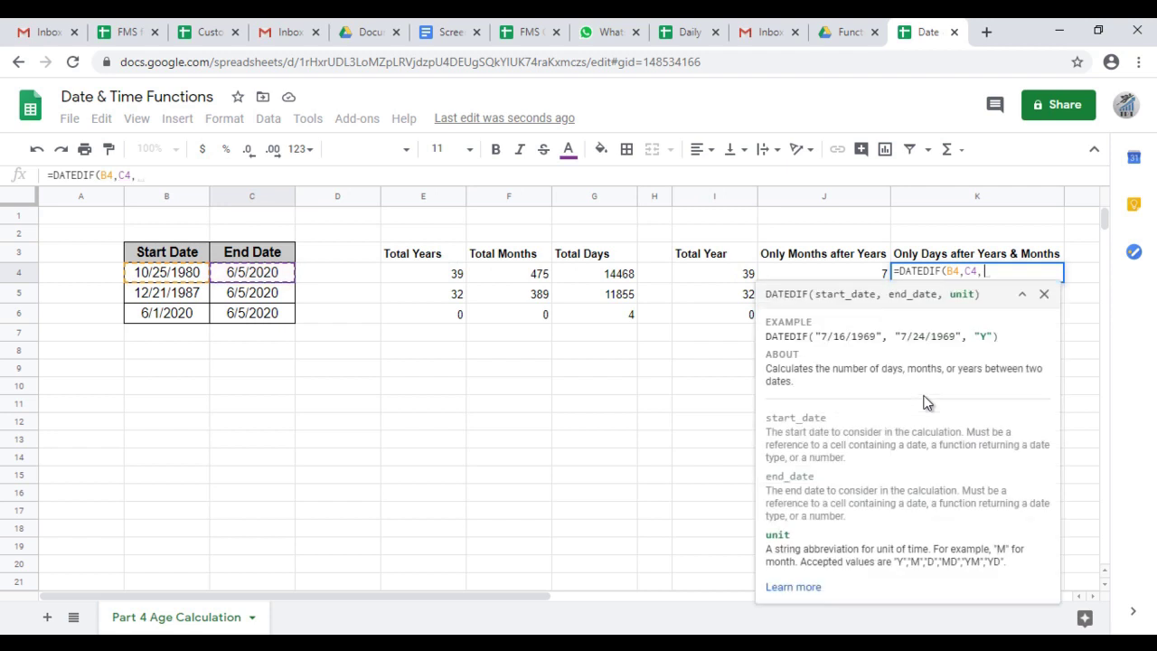
pyautogui.write('"')
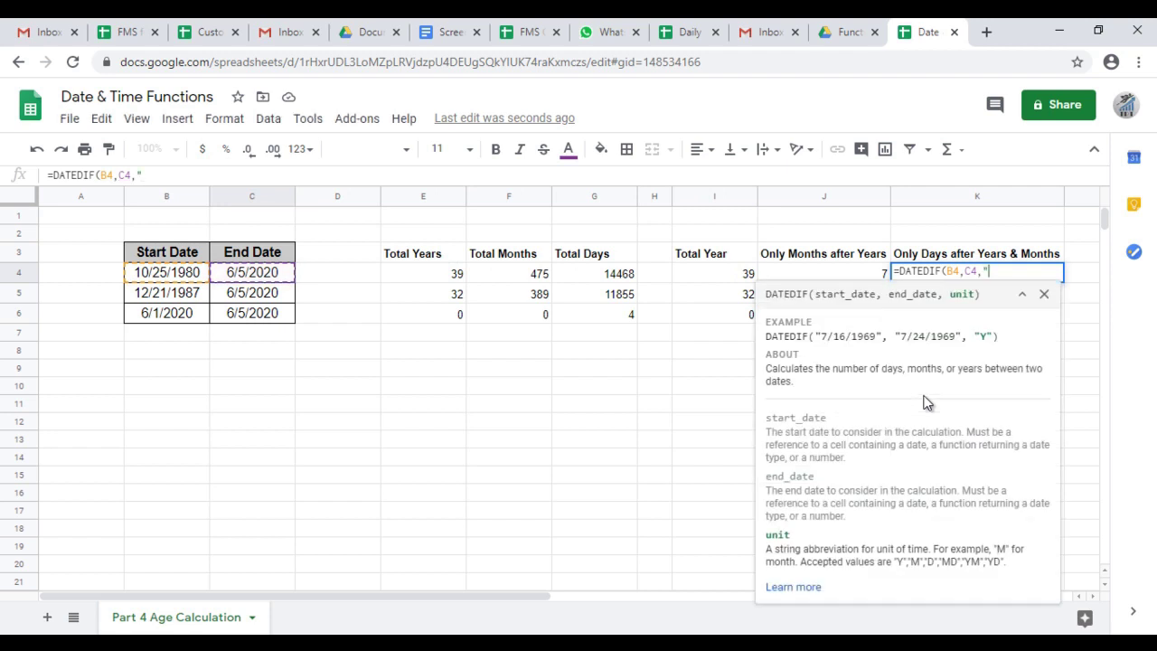
pyautogui.write('MD"')
pyautogui.write(')')
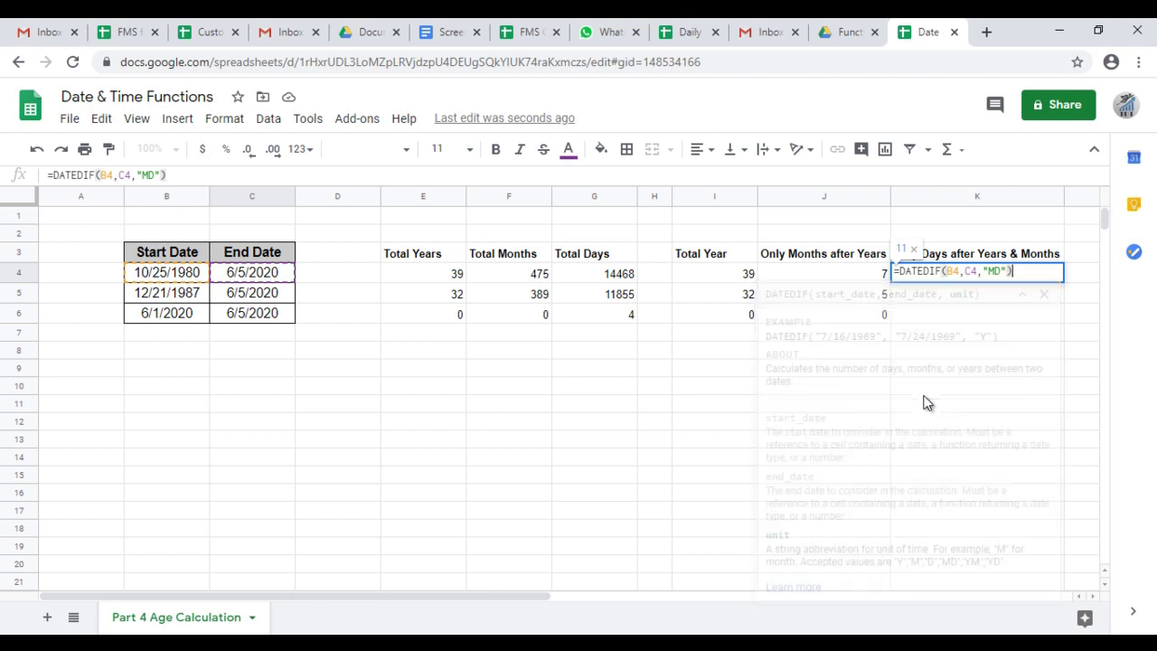
pyautogui.press('Up')
pyautogui.press('Down')
# - Copy the K4 formula into K4:K6
pyautogui.hotkey('ctrl', 'c')
pyautogui.press('Down')
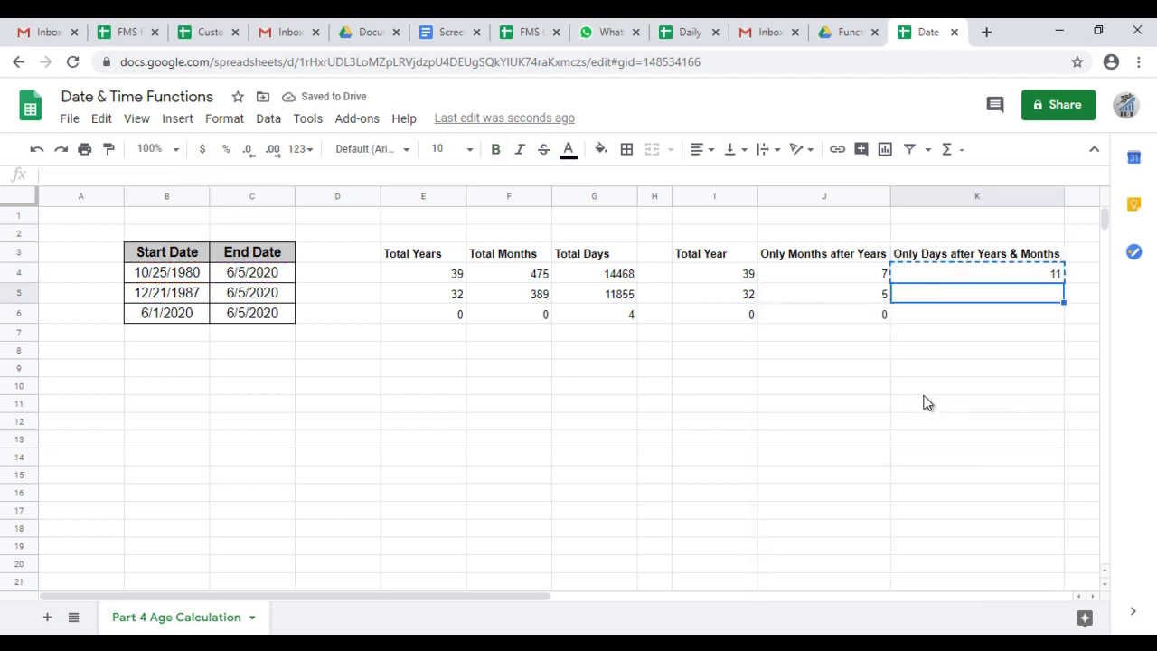
pyautogui.press('Up')
pyautogui.hotkey('shift', 'Down')
pyautogui.hotkey('shift', 'Down')
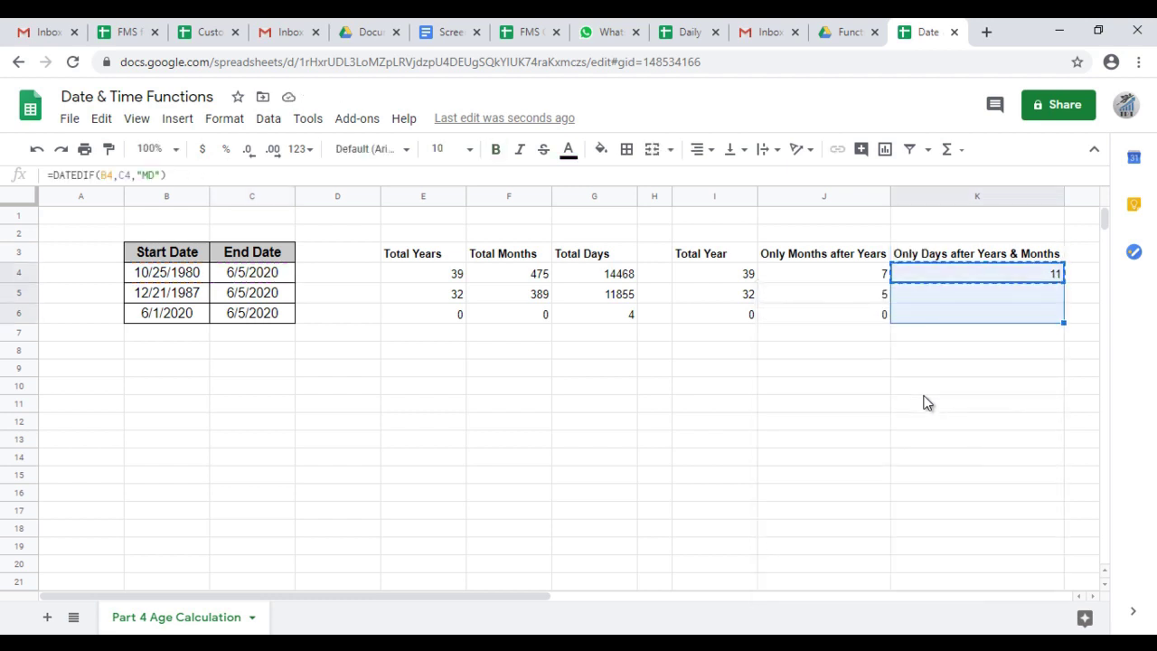
pyautogui.hotkey('ctrl', 'v')
pyautogui.press('Left')
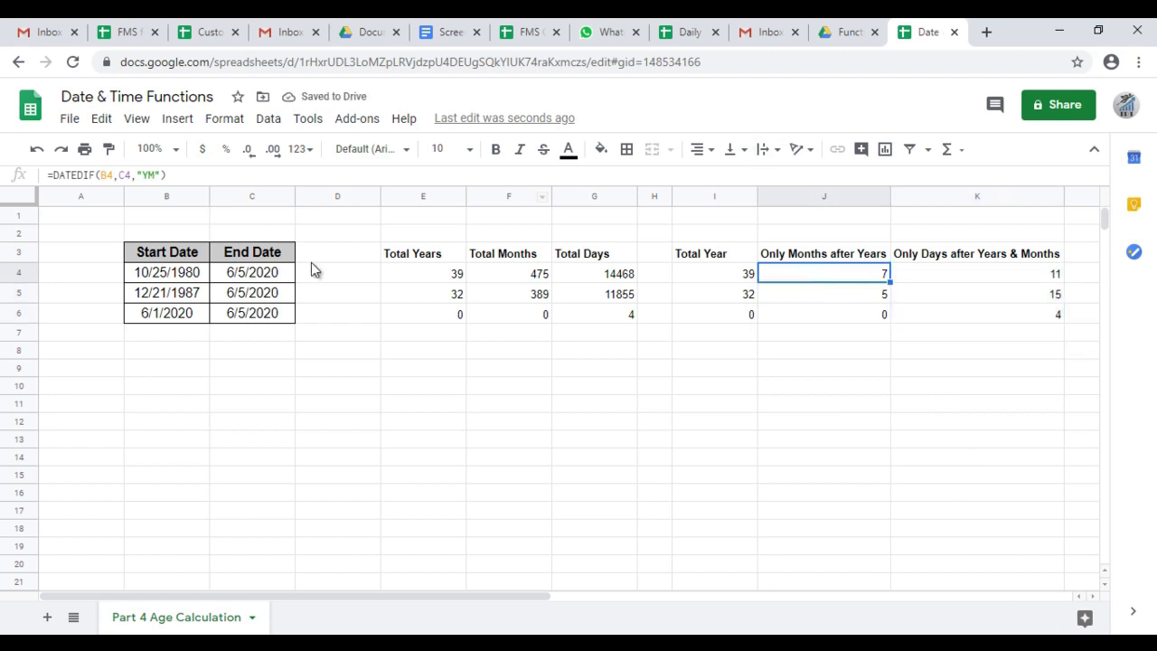
pyautogui.click(1012, 280)
pyautogui.click(750, 291)
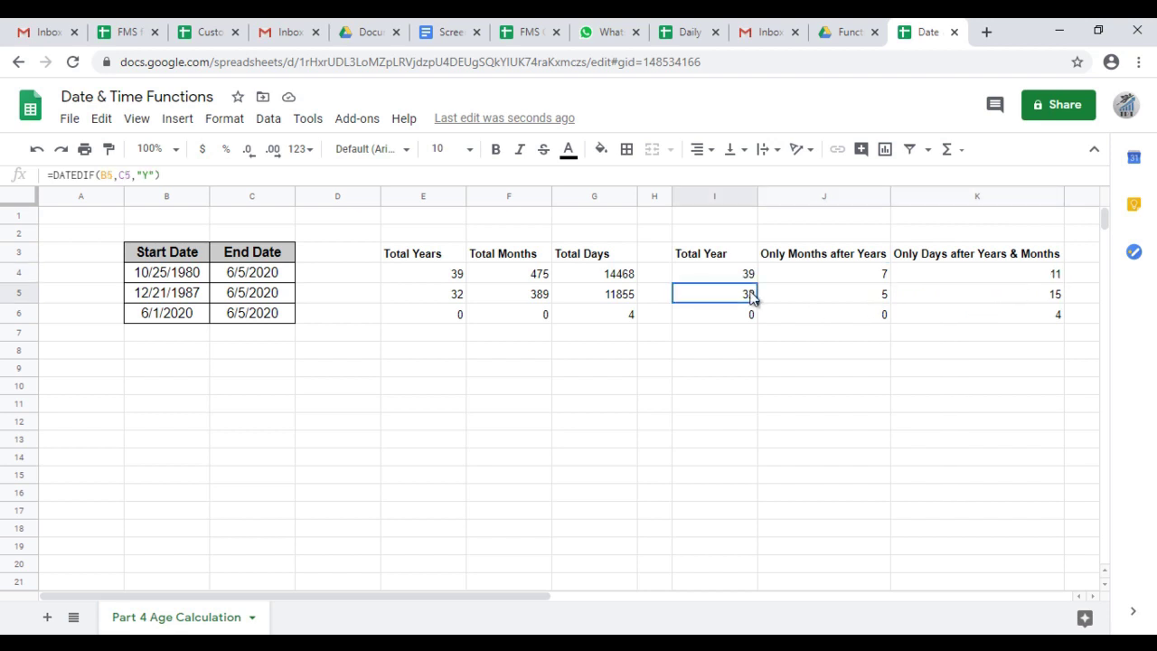
pyautogui.click(861, 294)
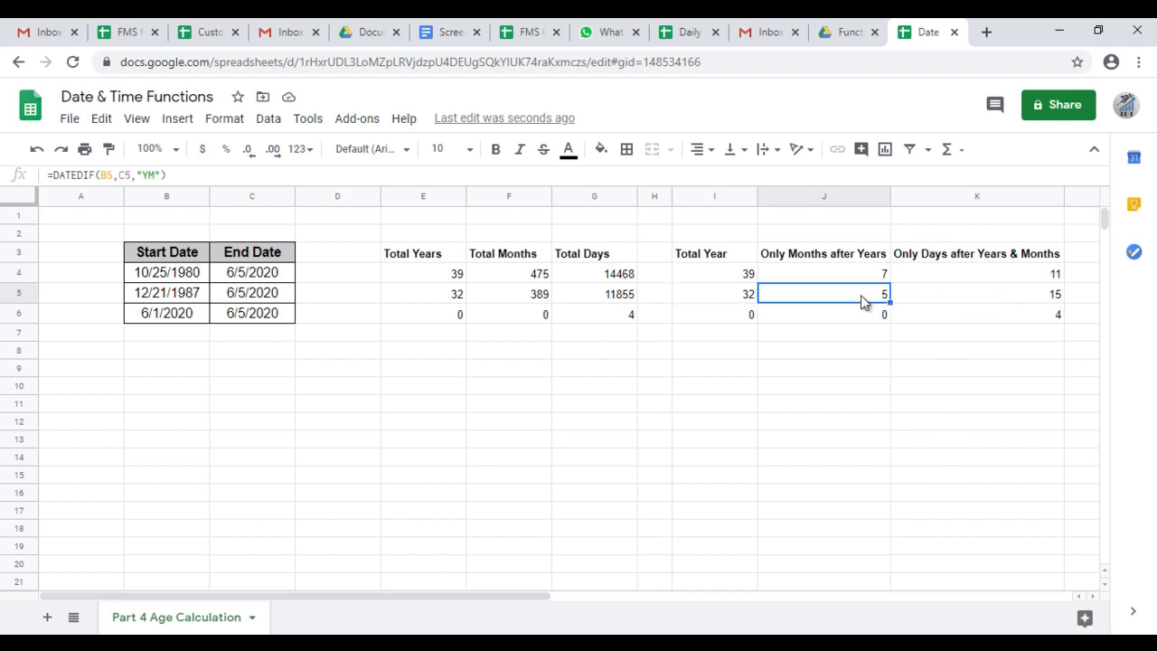
pyautogui.click(943, 302)
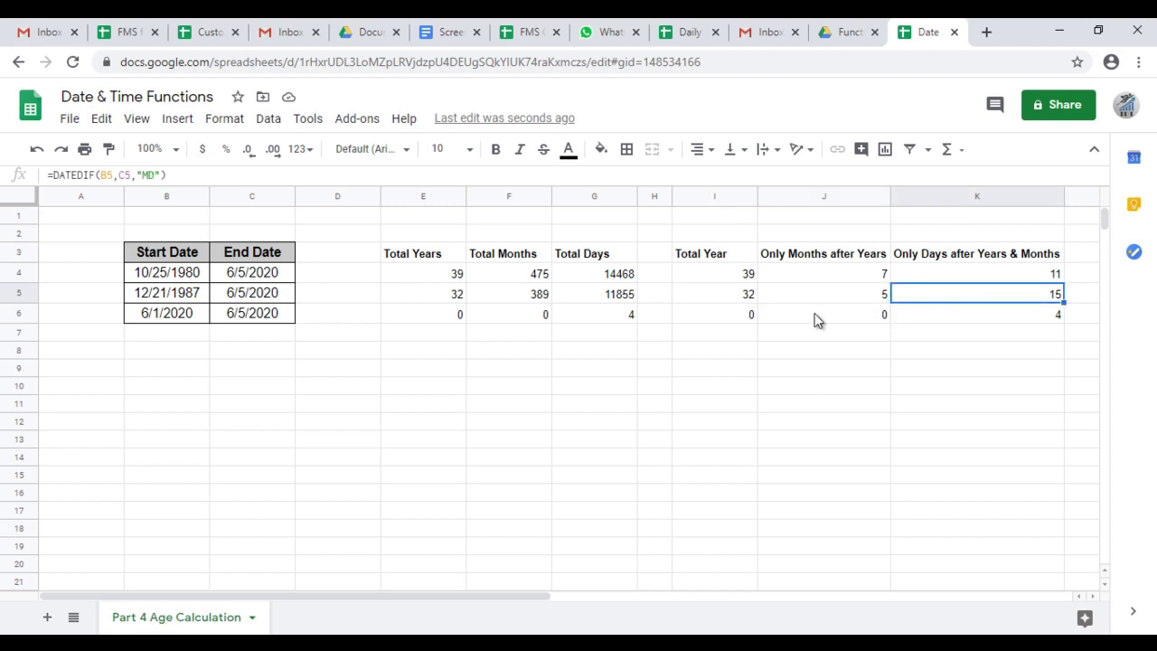
pyautogui.click(716, 325)
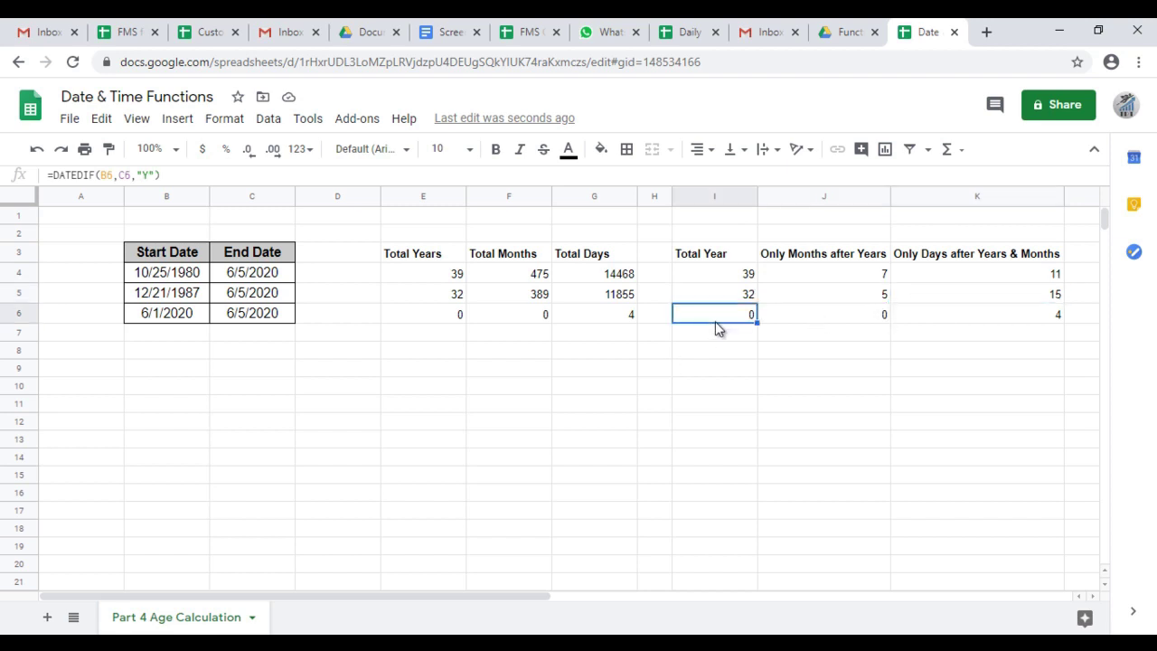
pyautogui.click(837, 322)
pyautogui.click(1017, 327)
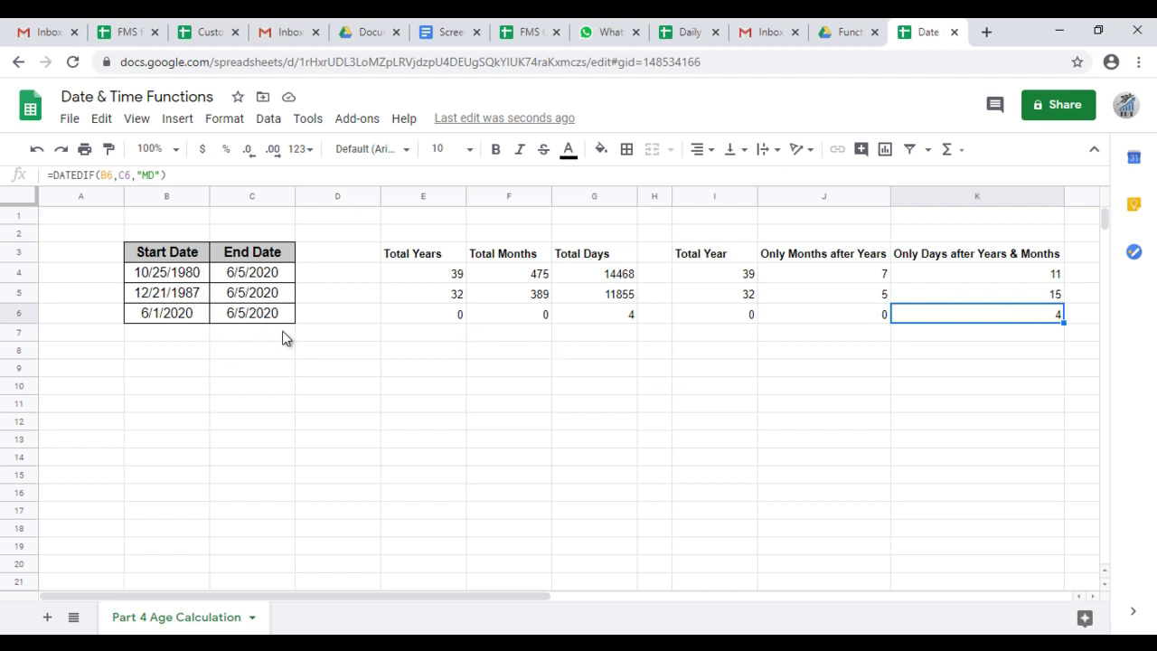
# - Center-align the headings and results in E3:K6
pyautogui.click(714, 274)
pyautogui.click(430, 256)
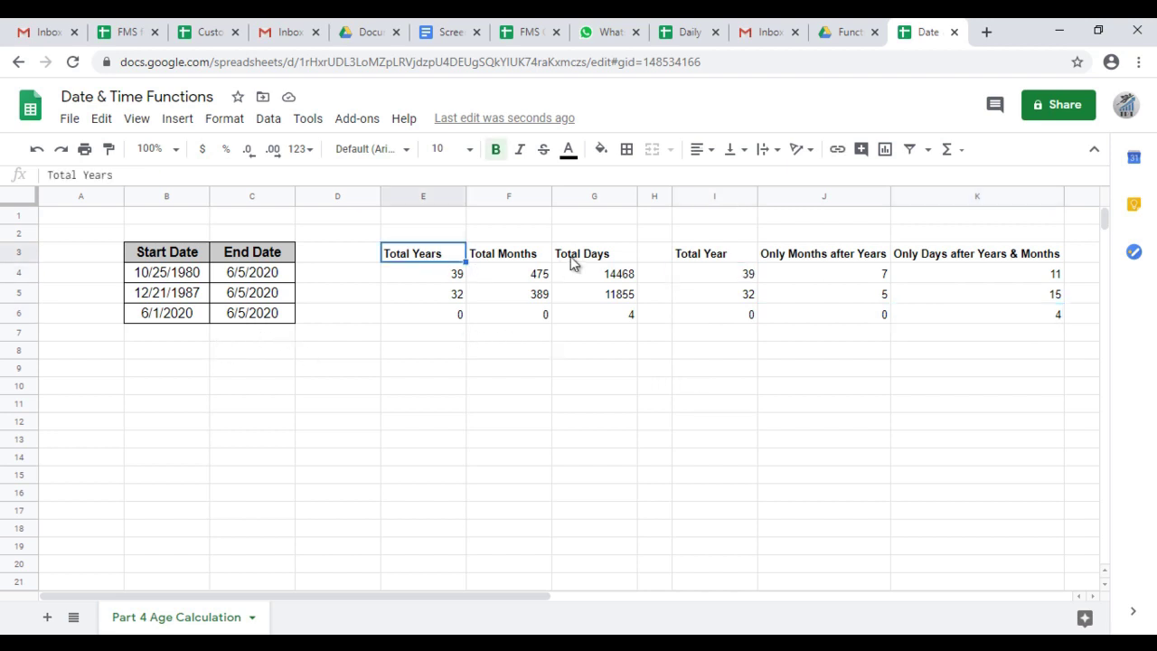
pyautogui.moveTo(570, 262); pyautogui.dragTo(1021, 315)
pyautogui.click(697, 150)
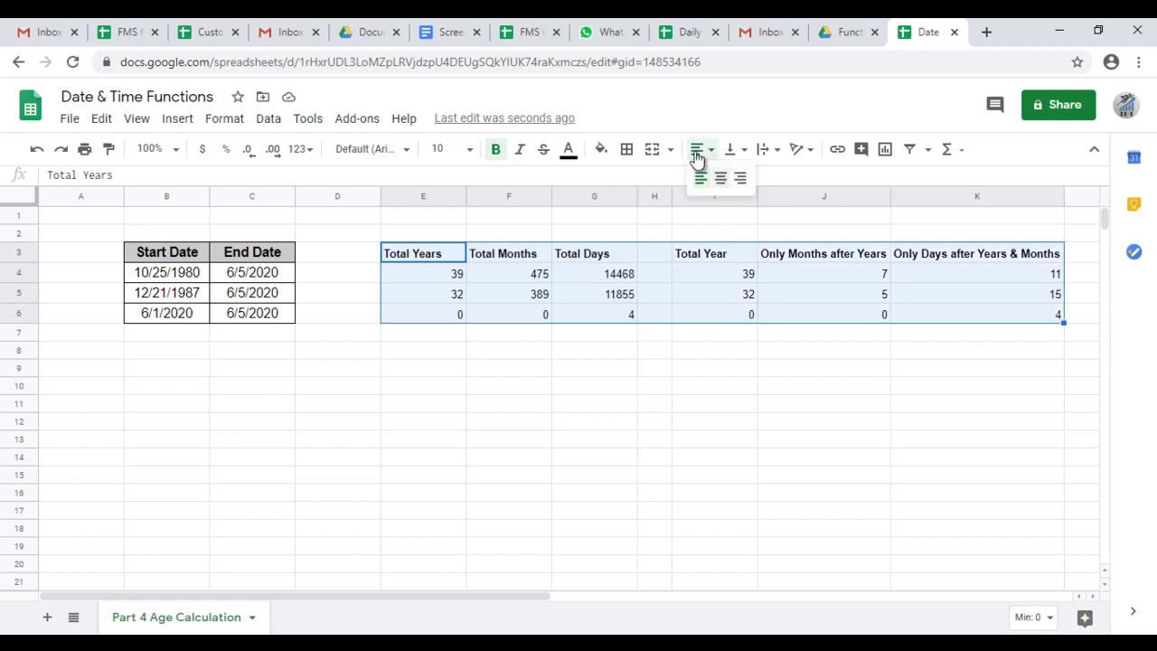
pyautogui.click(721, 180)
pyautogui.click(502, 371)
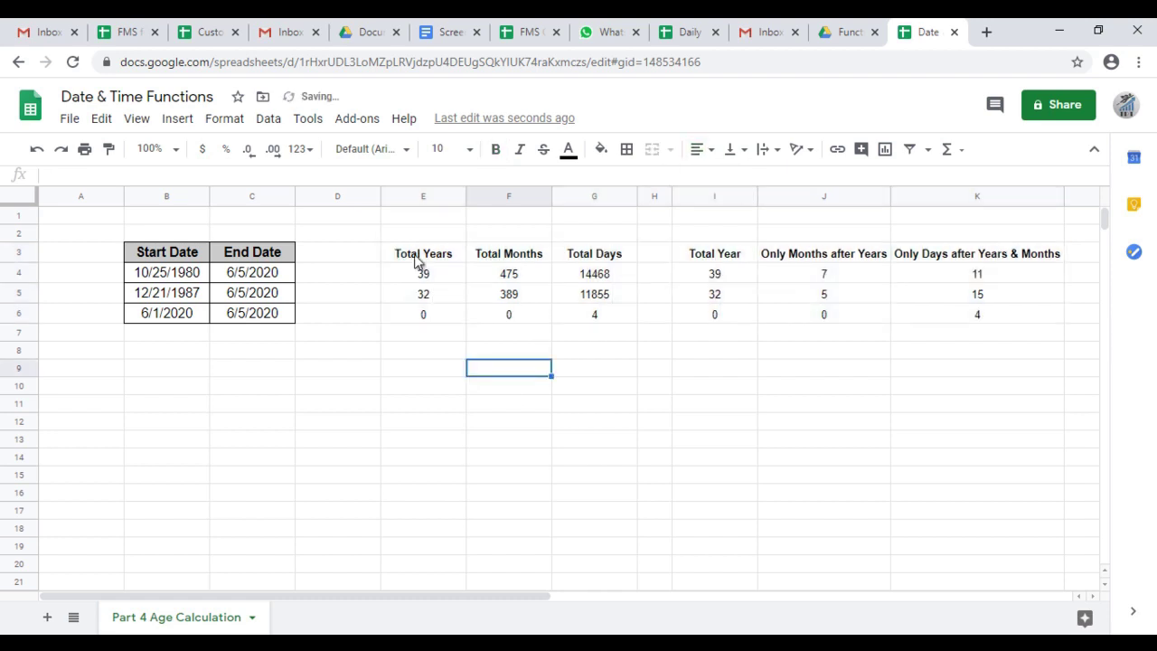
# - Review the formulas in the Total Years, Months, Days and remaining columns
pyautogui.click(422, 274)
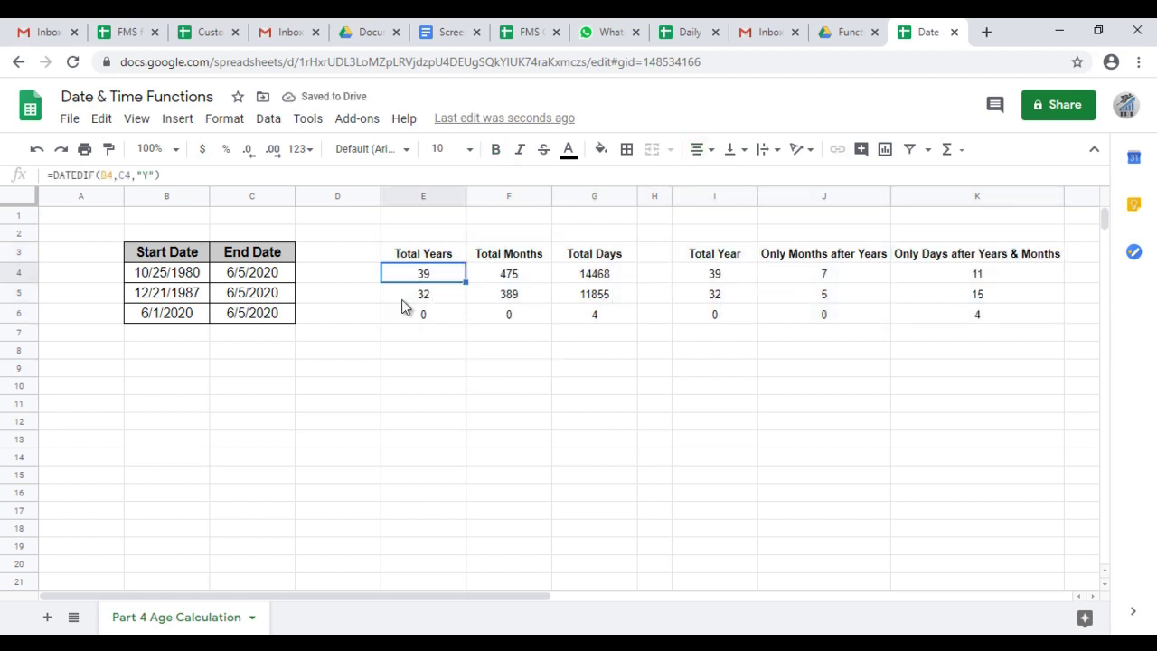
pyautogui.moveTo(509, 273); pyautogui.dragTo(541, 294)
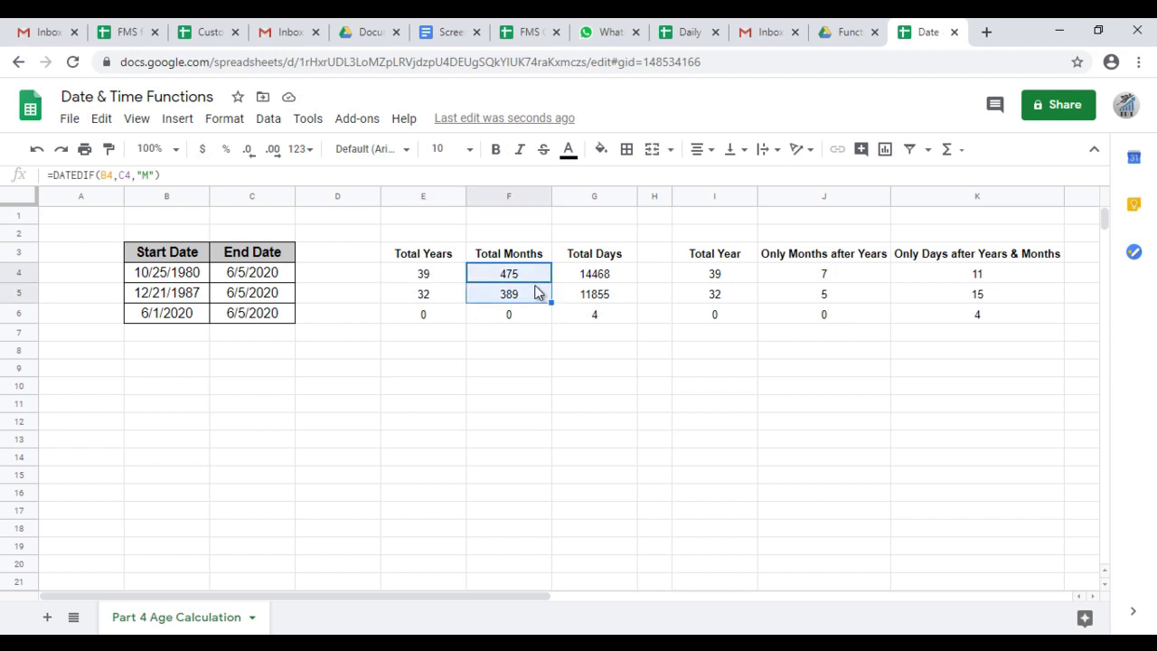
pyautogui.click(624, 257)
pyautogui.keyDown('shift'); pyautogui.click(618, 316); pyautogui.keyUp('shift')
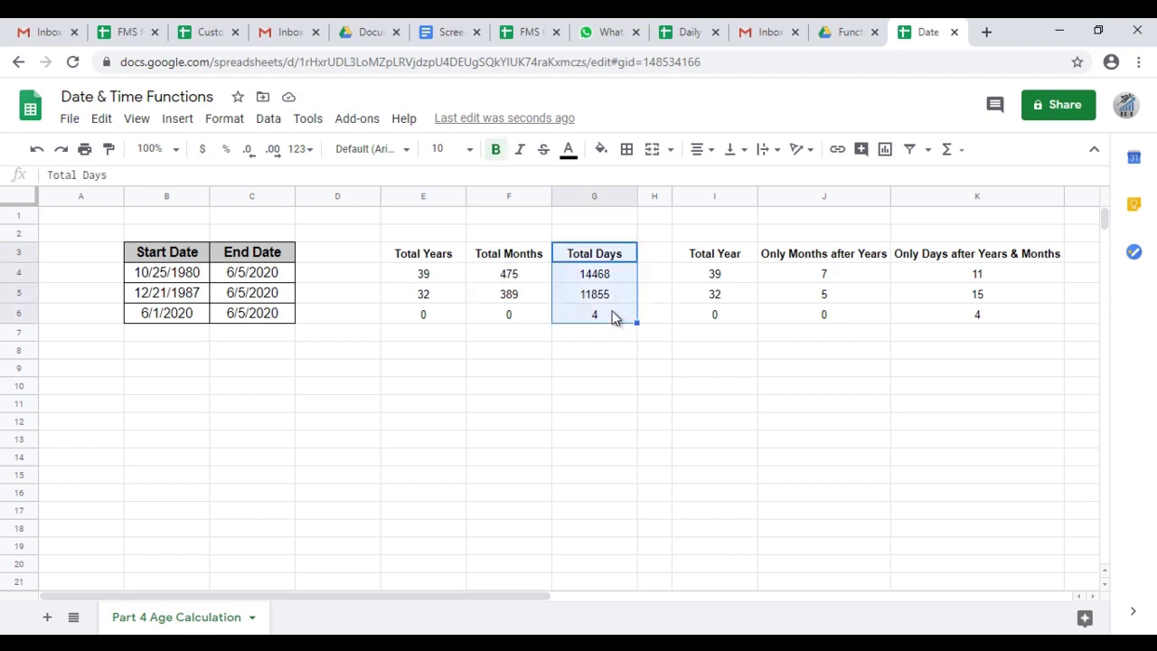
pyautogui.click(714, 264)
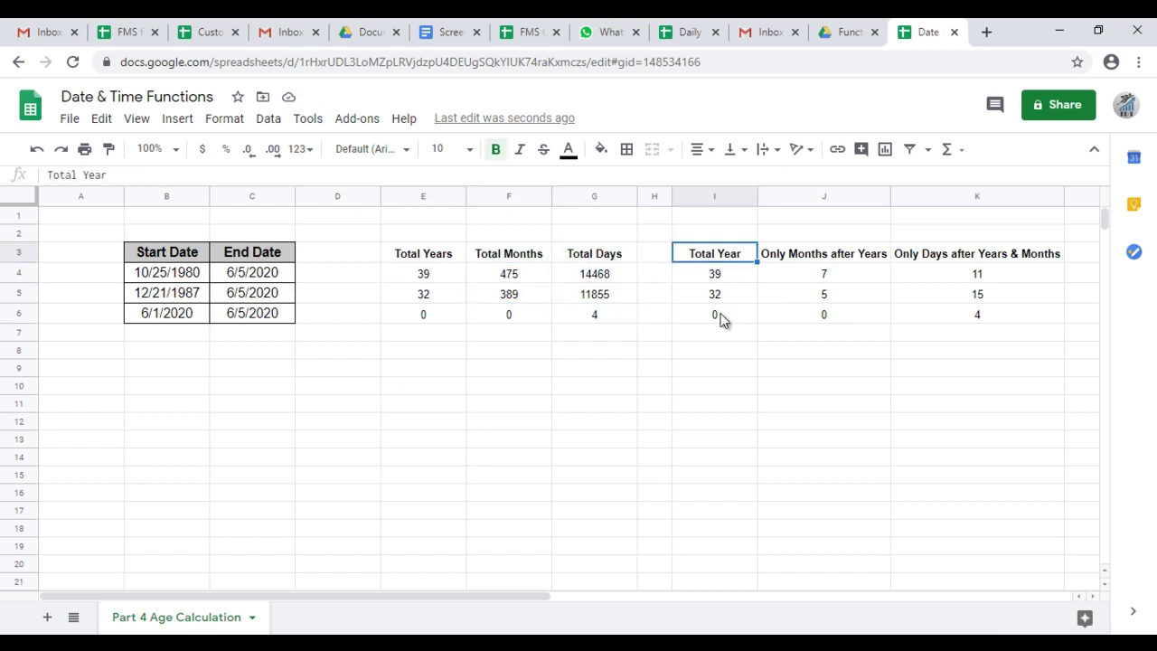
pyautogui.click(826, 274)
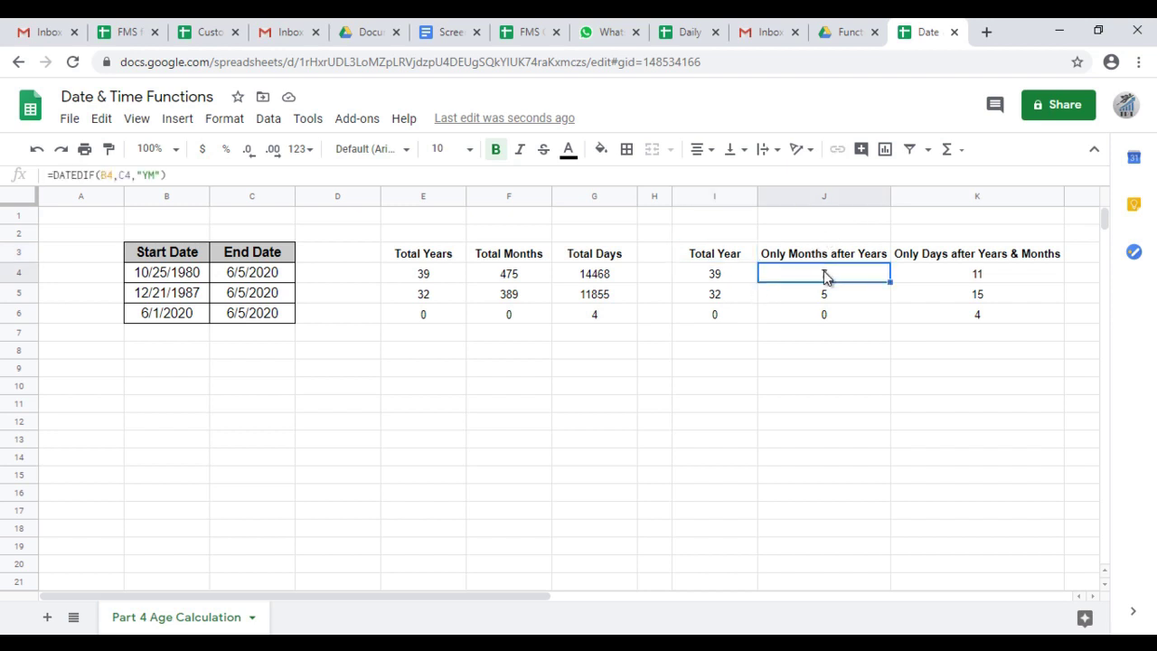
pyautogui.press('Right')
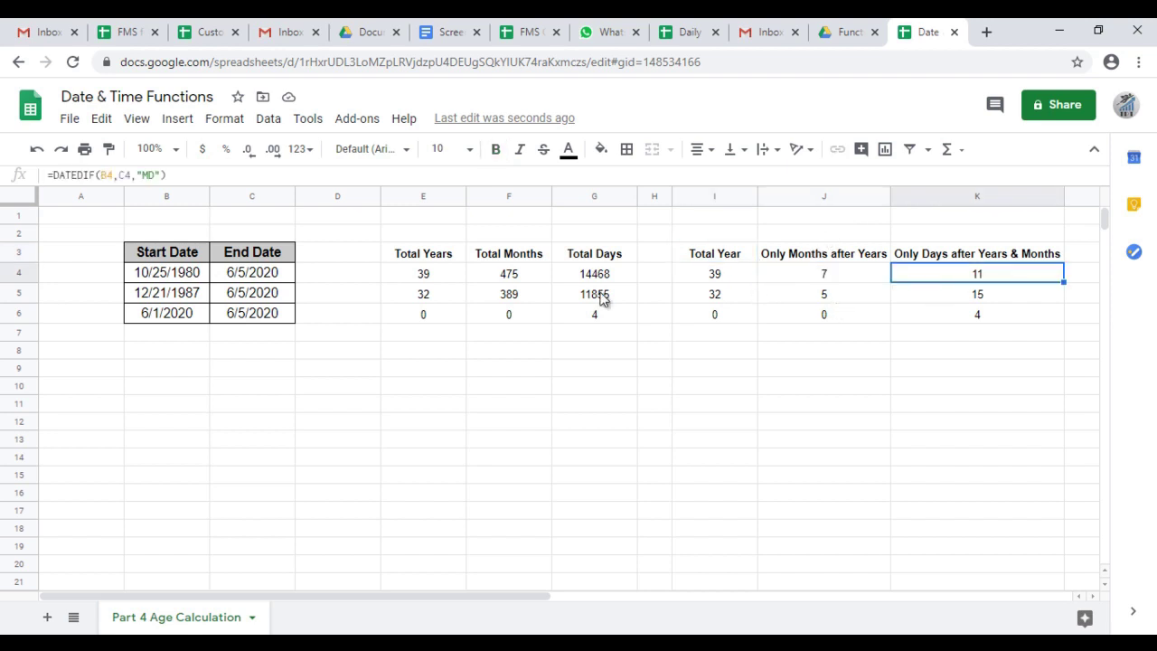
pyautogui.click(443, 276)
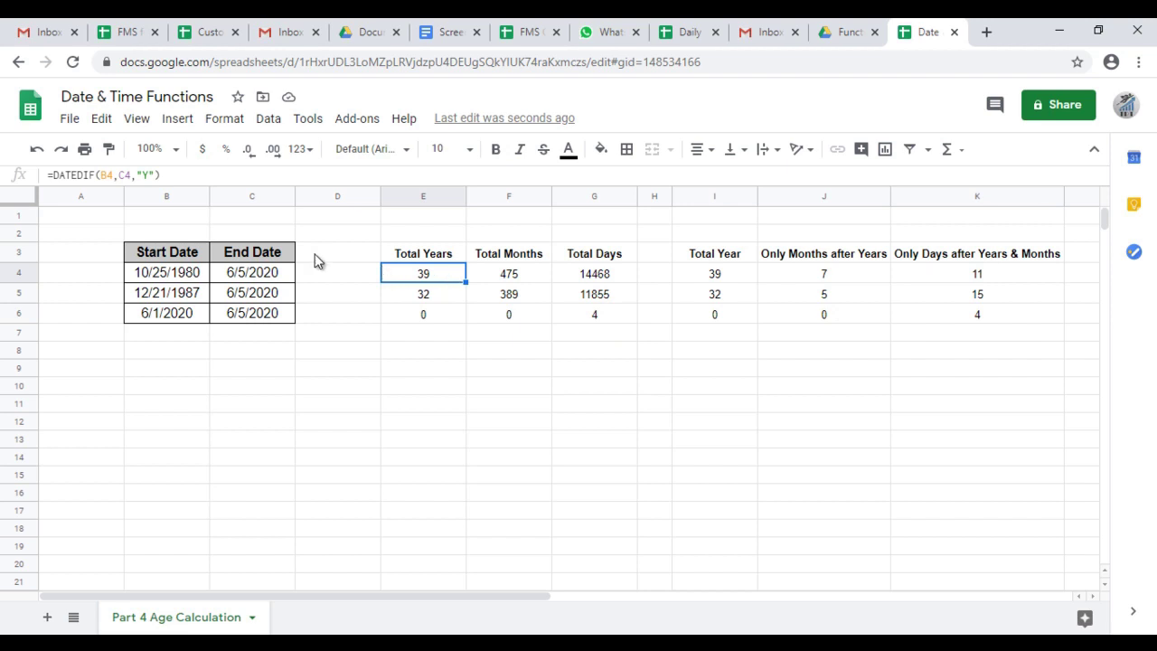
pyautogui.press('Return')
pyautogui.press('BackSpace')
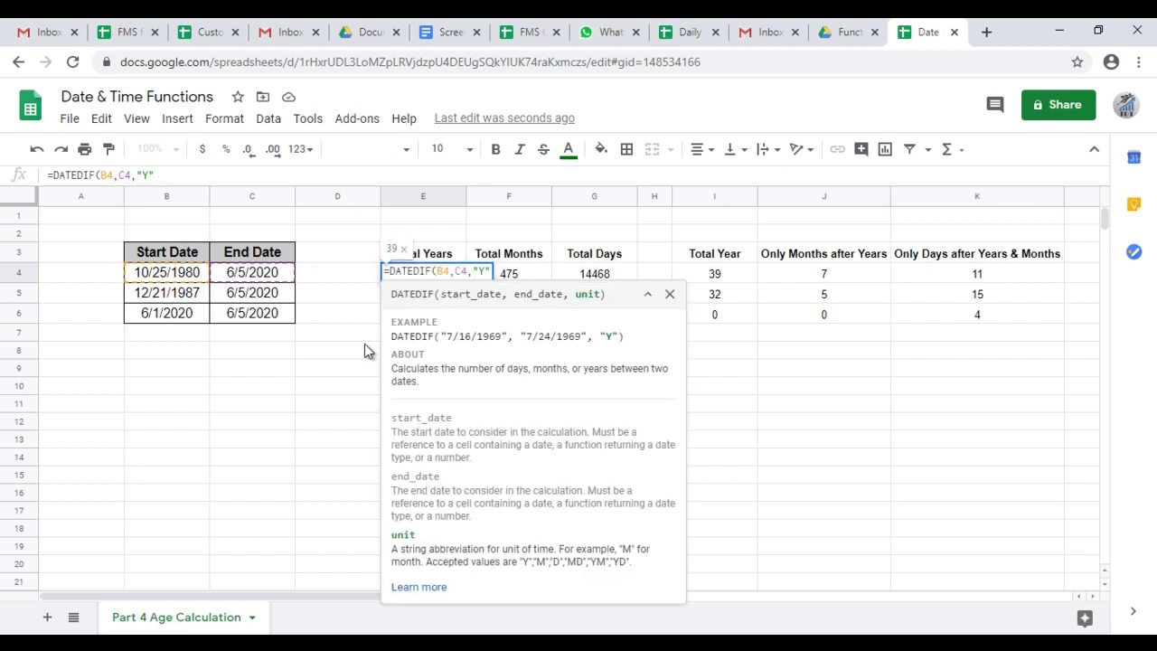
pyautogui.write(')')
pyautogui.press('Escape')
pyautogui.press('Right')
pyautogui.press('Return')
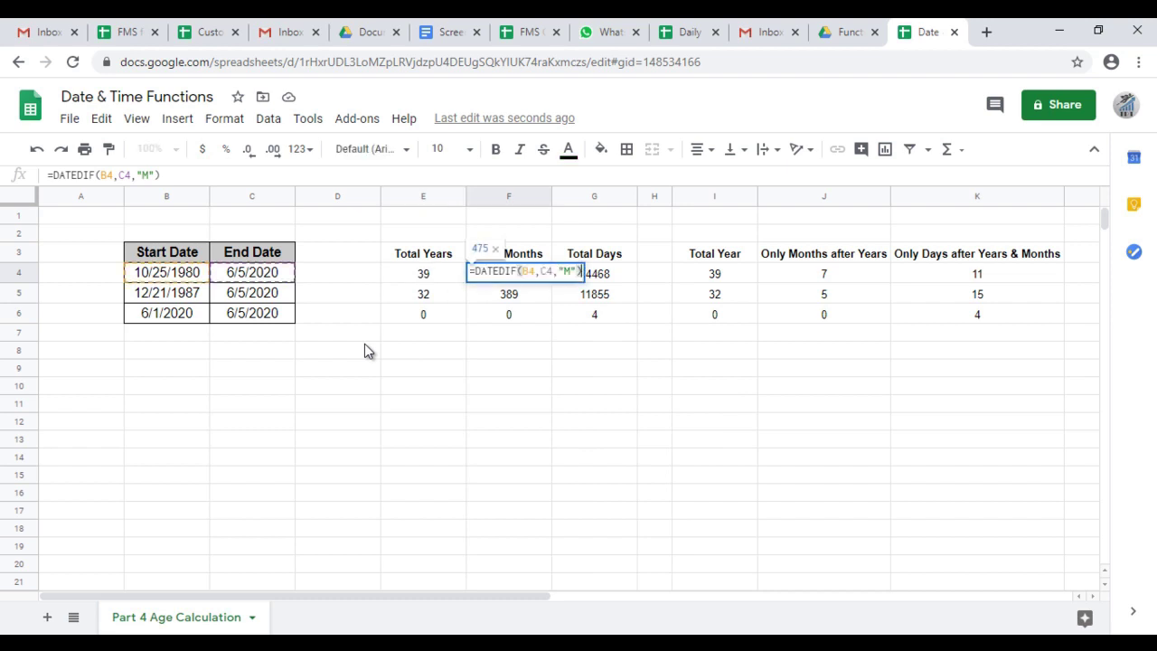
pyautogui.press('Escape')
pyautogui.press('Right')
pyautogui.press('Return')
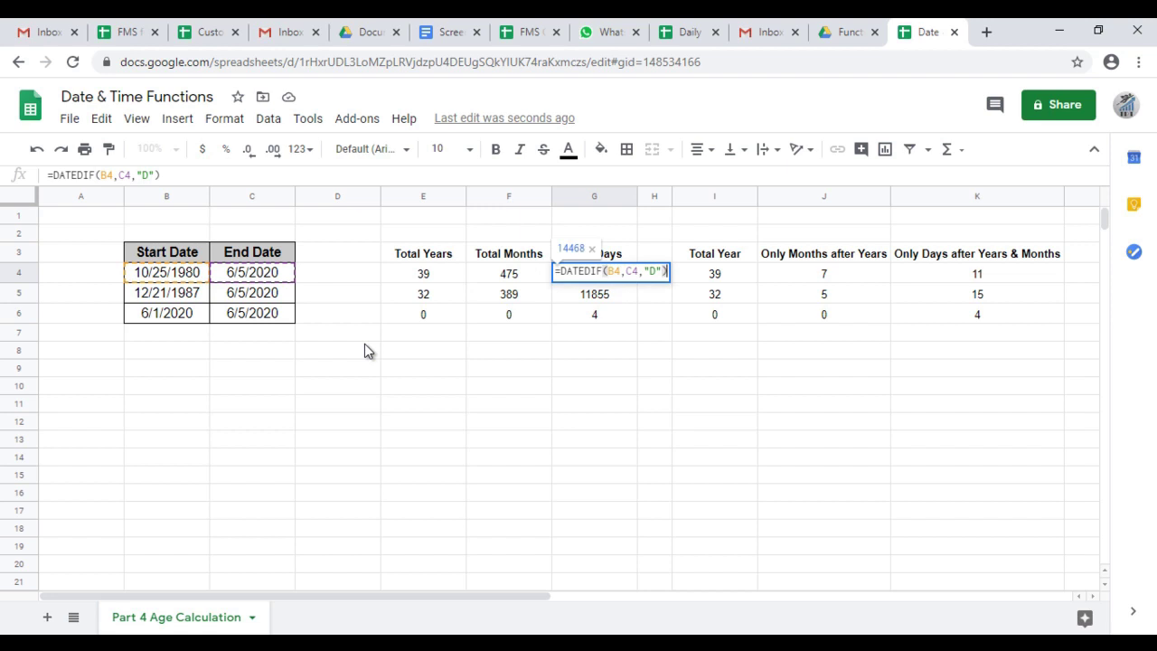
pyautogui.press('Escape')
pyautogui.press('Left')
pyautogui.press('Left')
pyautogui.press('Left')
pyautogui.press('Right')
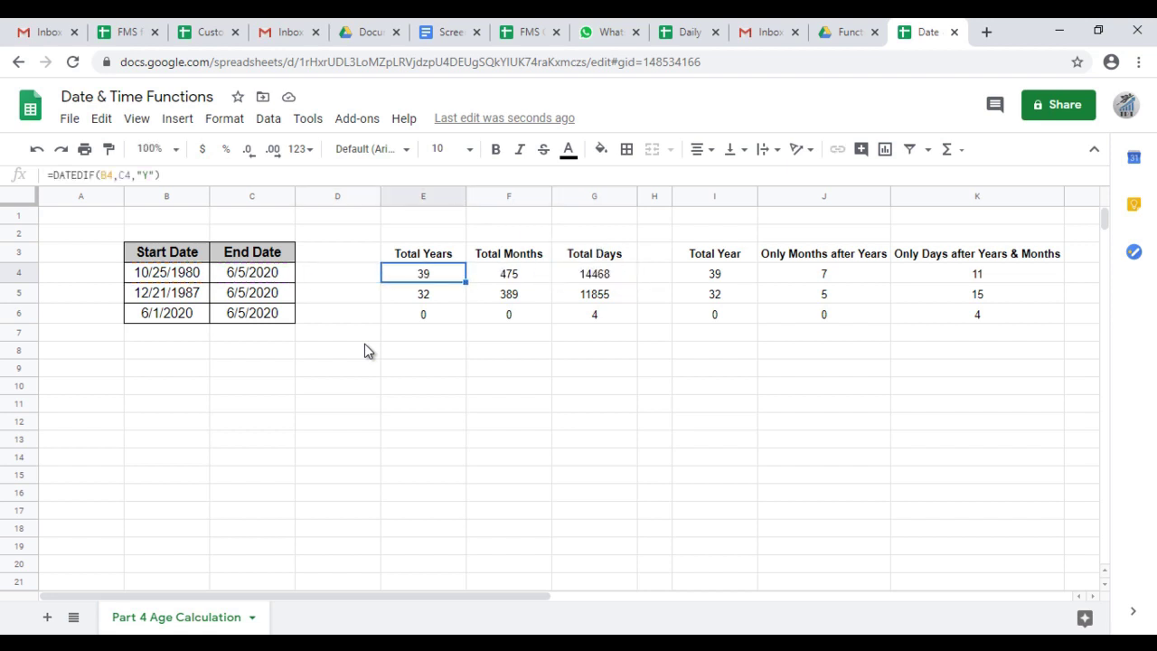
pyautogui.press('Right')
pyautogui.press('Right')
pyautogui.press('Right')
pyautogui.press('Right')
pyautogui.press('Right')
pyautogui.press('Left')
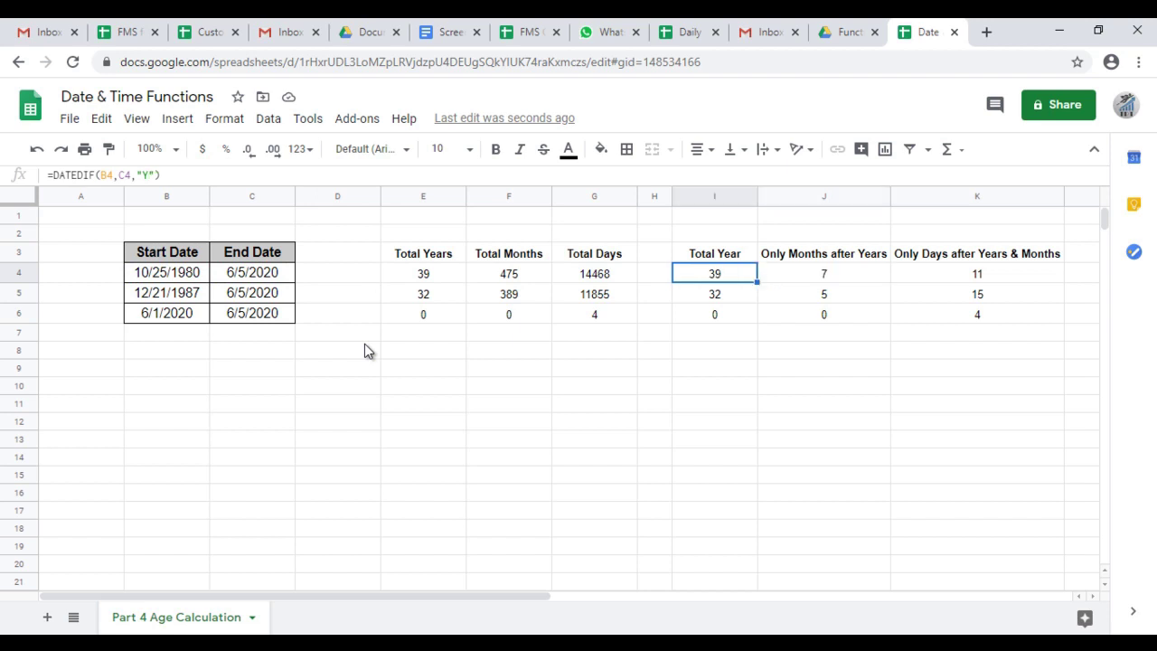
pyautogui.press('Right')
pyautogui.press('Return')
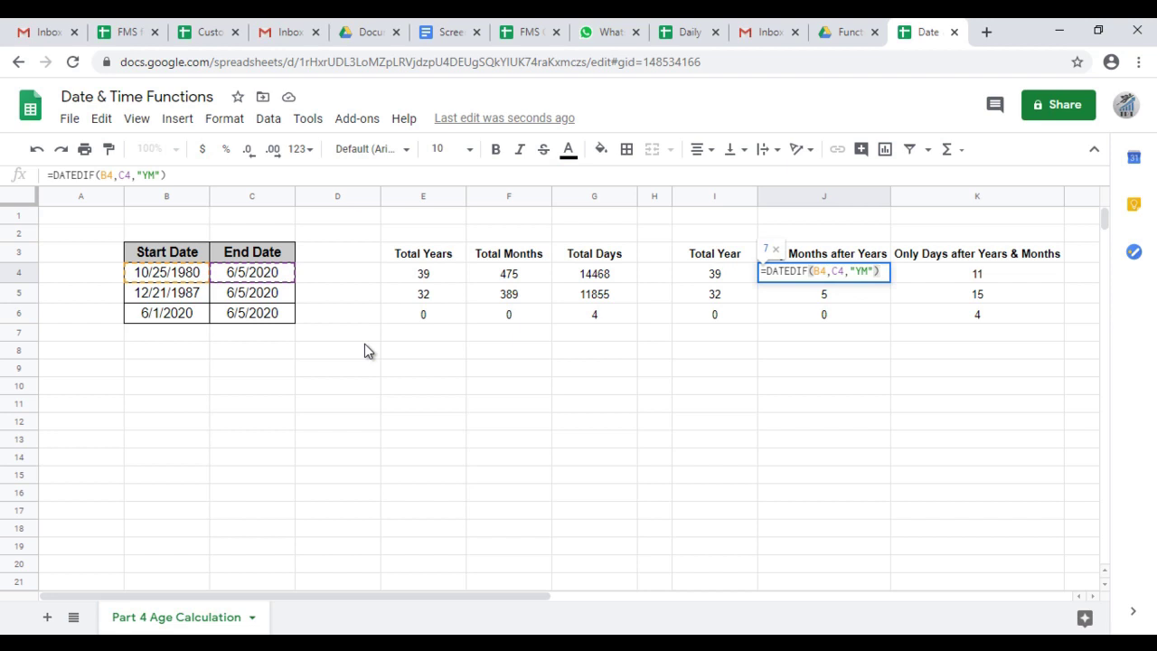
pyautogui.press('Tab')
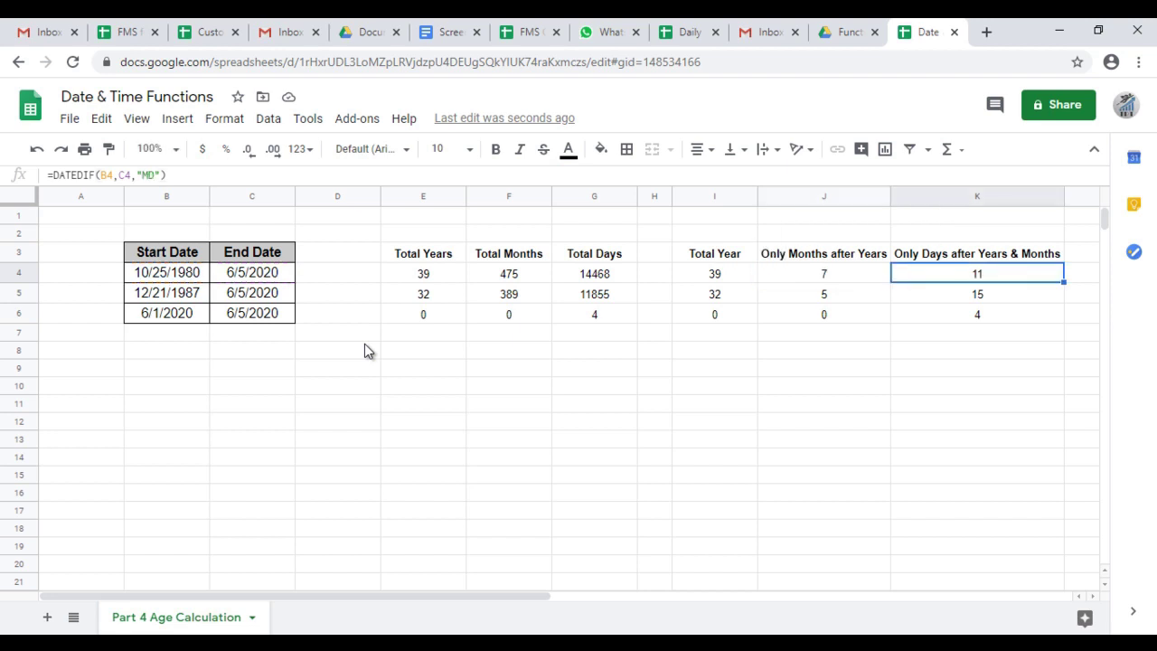
pyautogui.press('Return')
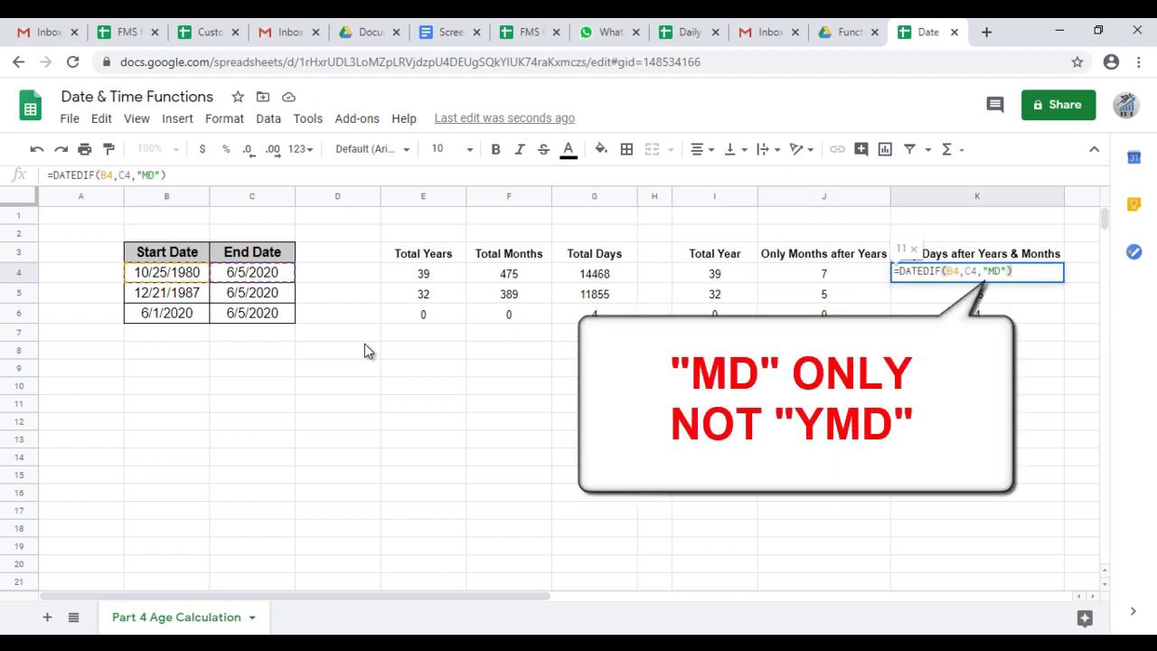
pyautogui.press('Escape')
pyautogui.press('Up')
pyautogui.press('Up')
pyautogui.press('Up')
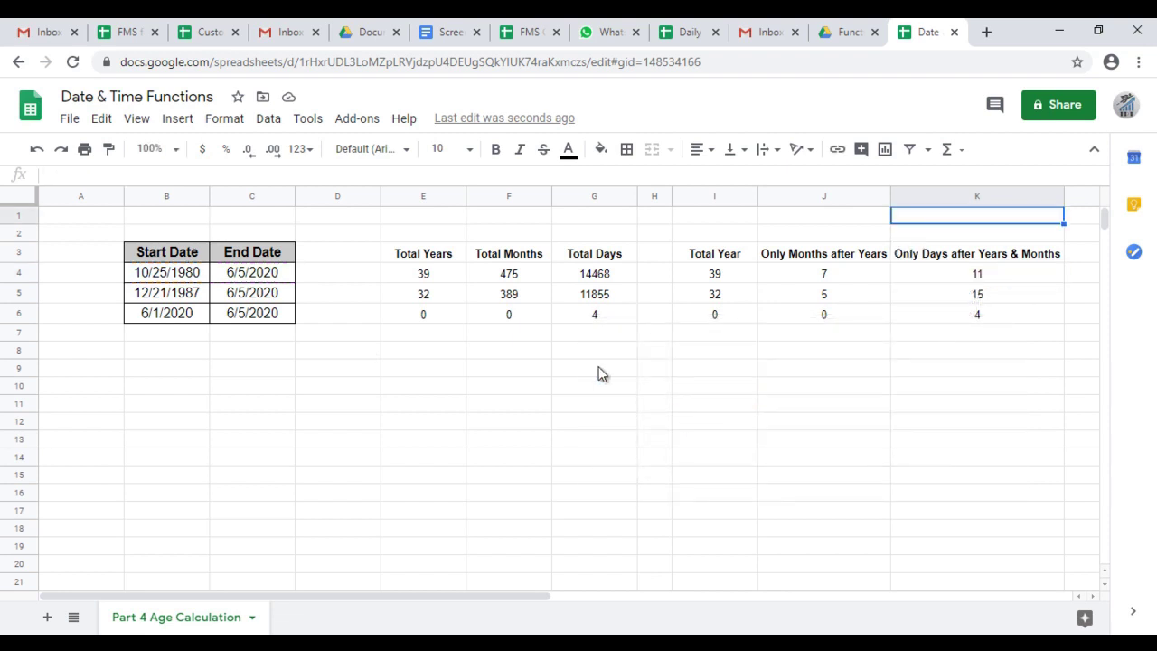